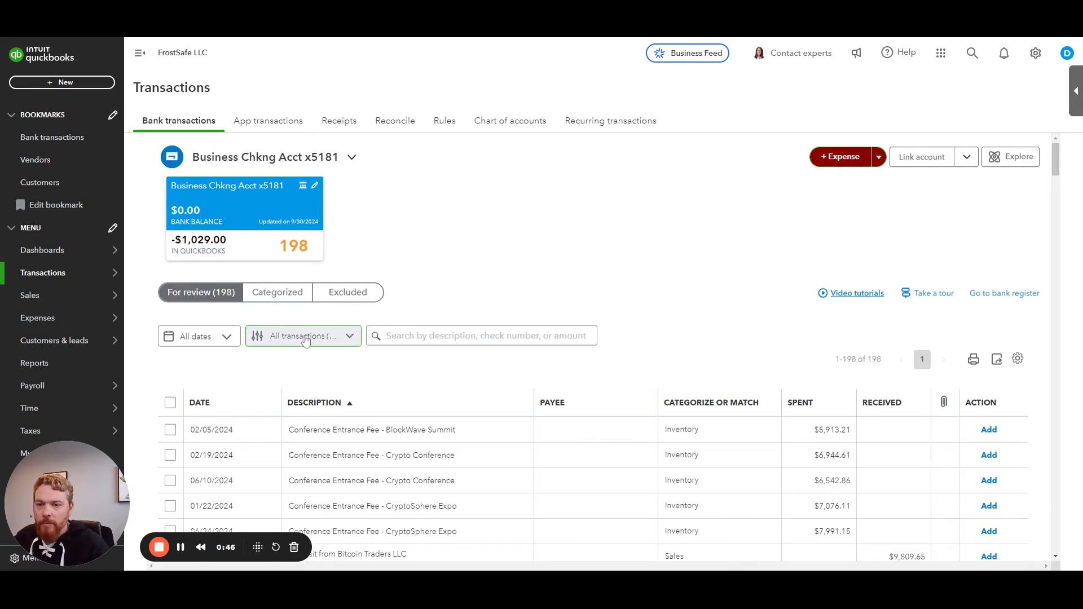
# Step: Filter the transactions for review to show Money in only
pyautogui.click(330, 339)
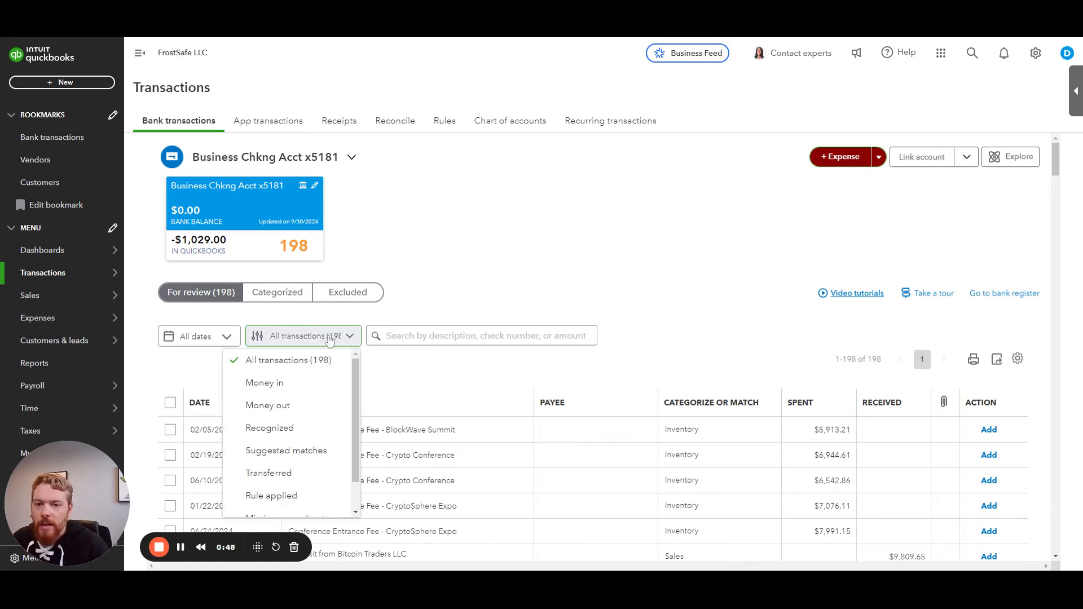
pyautogui.click(285, 388)
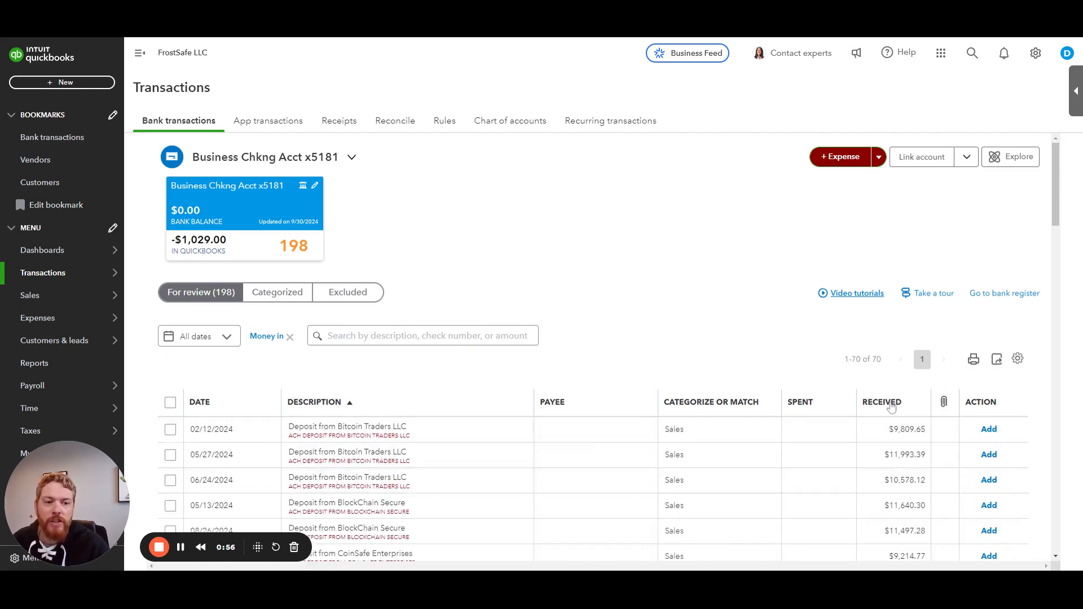
# Step: Scroll through the money-in transactions to review their descriptions, categories and amounts
pyautogui.scroll(-10, 892, 455)
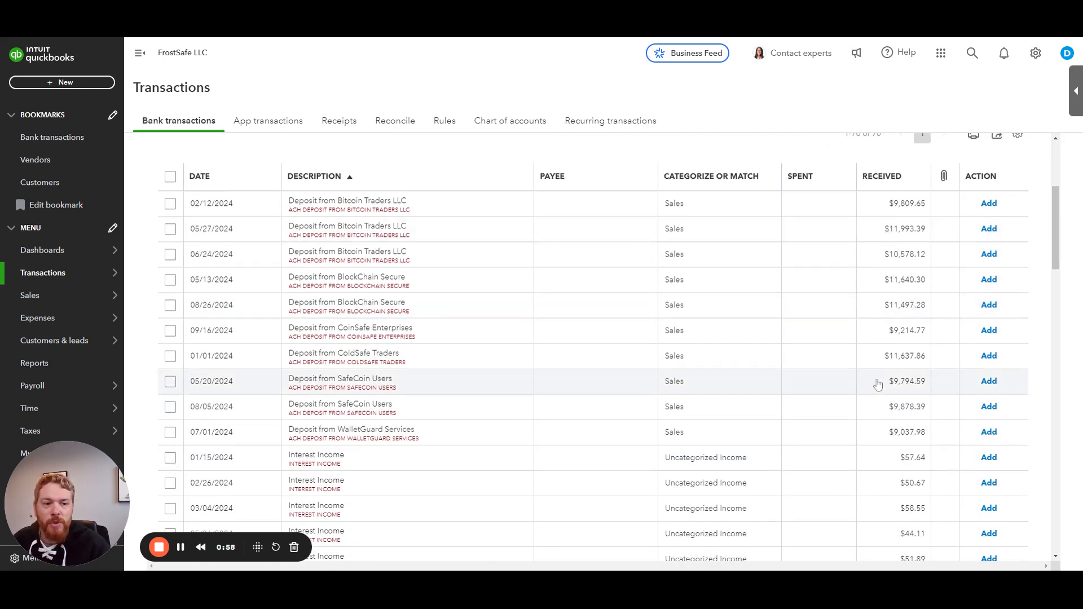
pyautogui.scroll(-5, 884, 412)
pyautogui.scroll(20, 883, 413)
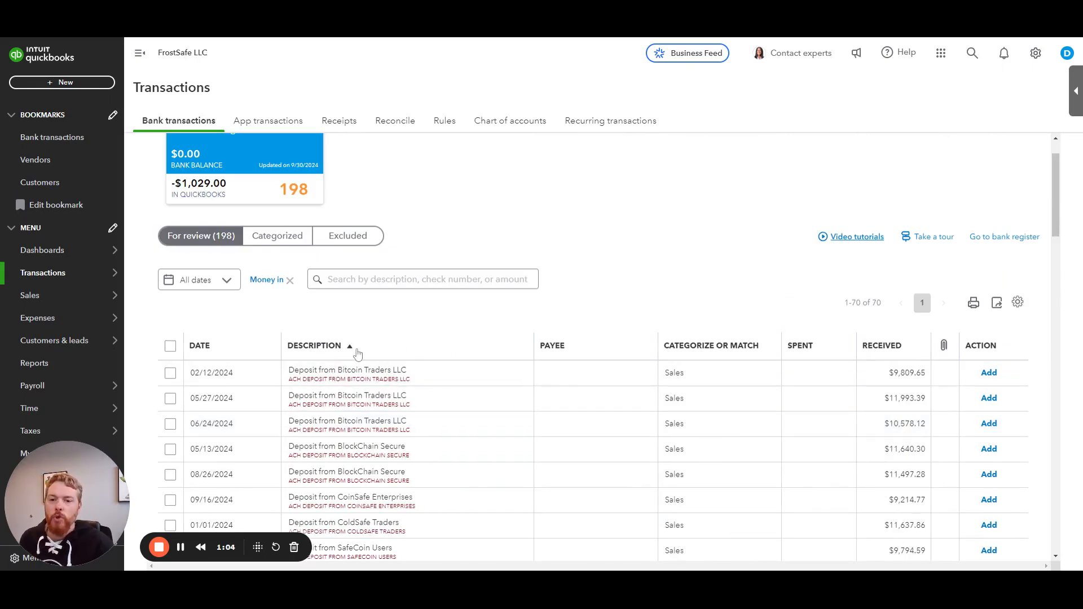
pyautogui.scroll(-1, 376, 326)
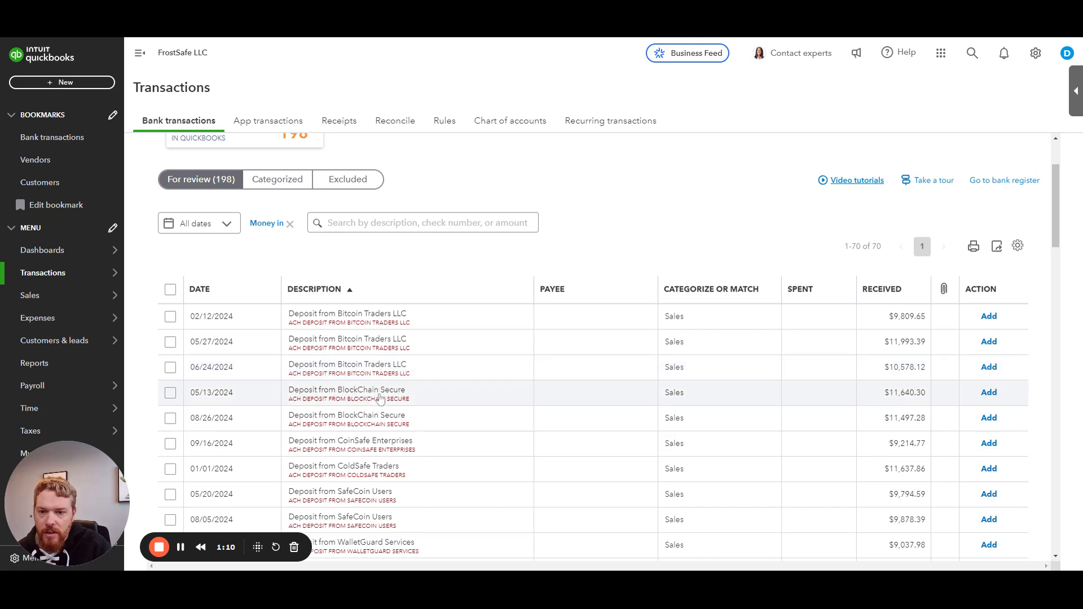
pyautogui.scroll(-6, 379, 462)
pyautogui.scroll(-1, 379, 461)
pyautogui.scroll(1, 387, 248)
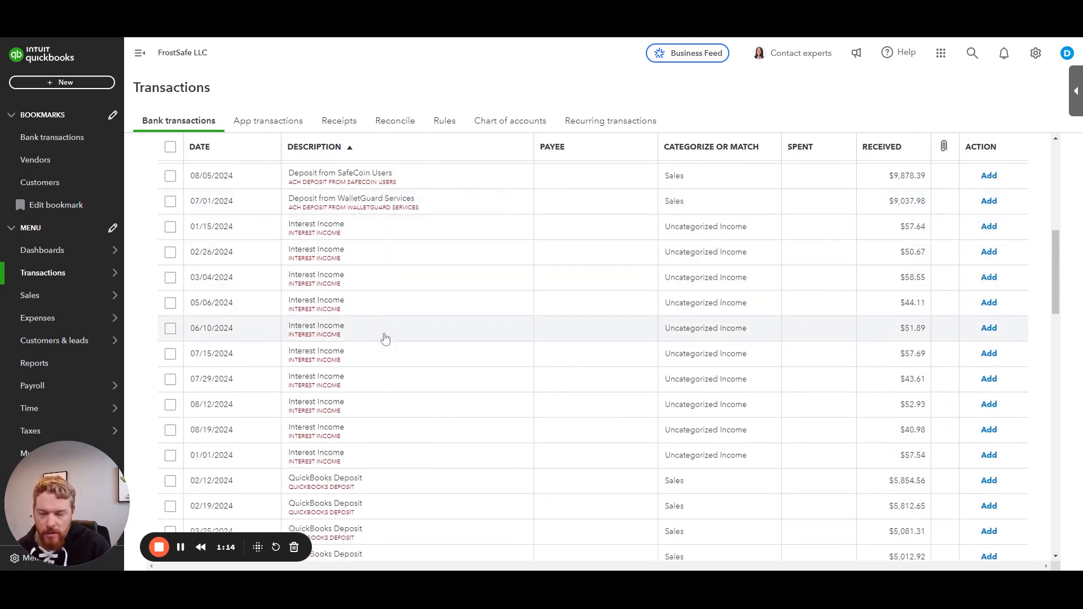
pyautogui.scroll(-1, 438, 436)
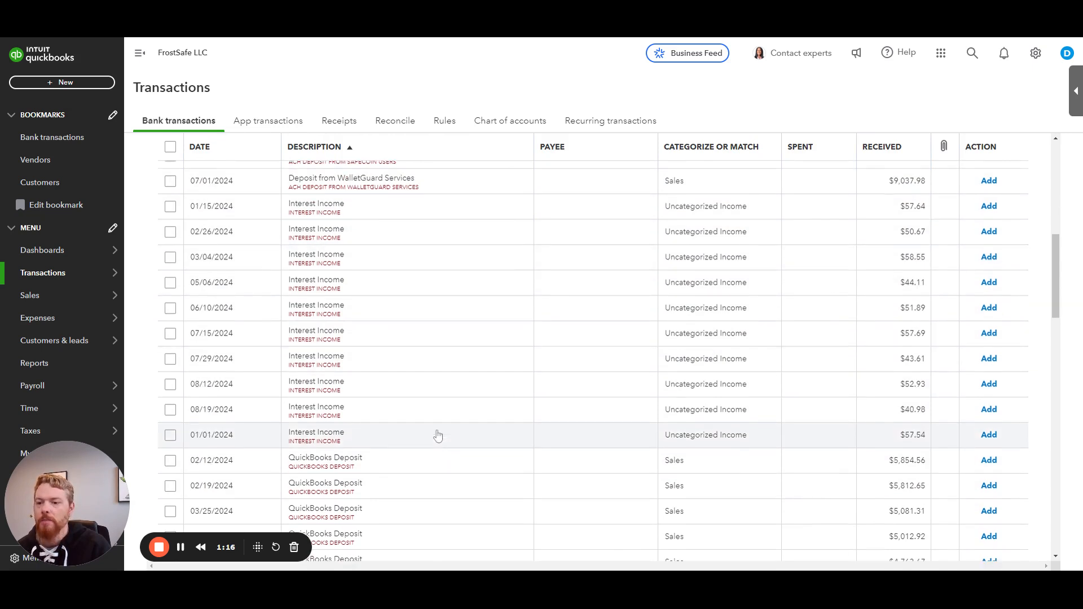
pyautogui.scroll(-5, 438, 436)
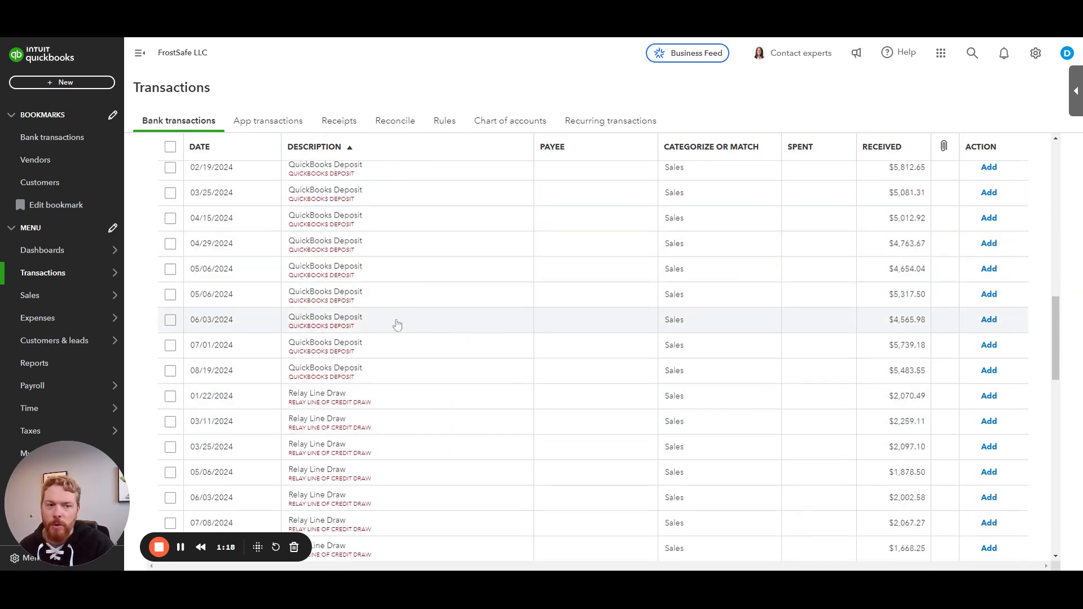
pyautogui.scroll(-3, 397, 326)
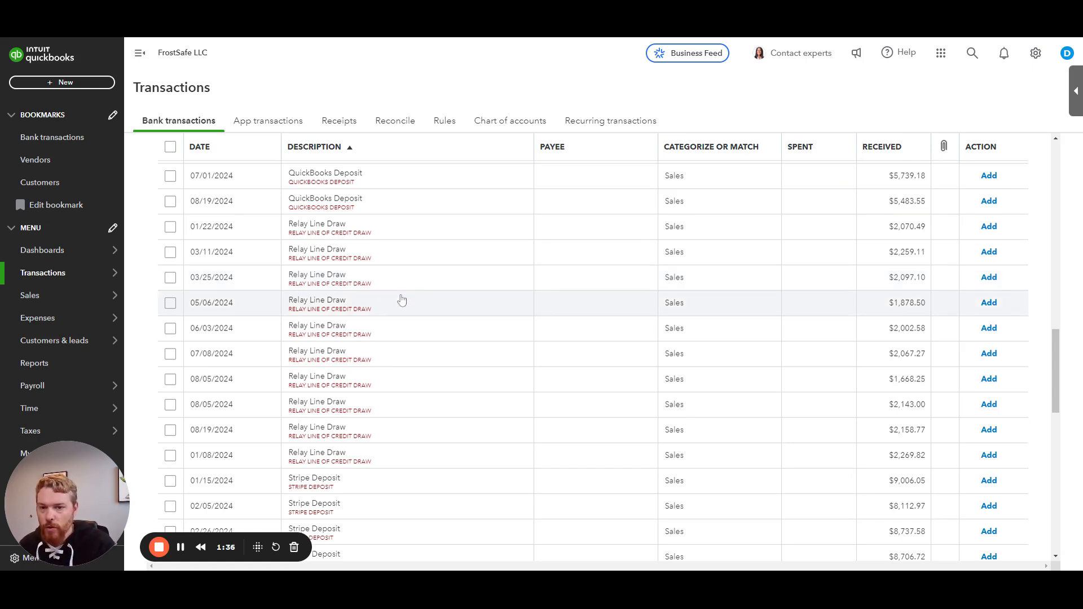
pyautogui.scroll(-5, 404, 296)
pyautogui.scroll(-4, 408, 293)
pyautogui.scroll(-2, 409, 240)
pyautogui.scroll(-3, 411, 355)
pyautogui.scroll(15, 460, 411)
pyautogui.scroll(5, 461, 413)
pyautogui.scroll(-3, 459, 411)
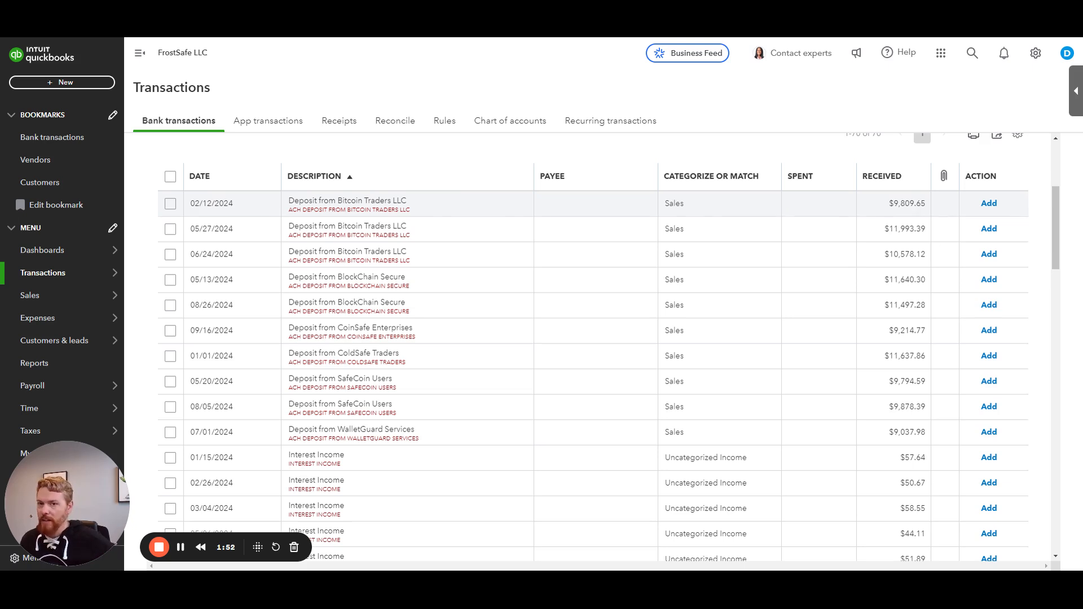
# Step: Open the 02/12/2024 Bitcoin Traders LLC deposit for categorizing, keeping Deposit as the transaction type
pyautogui.click(447, 210)
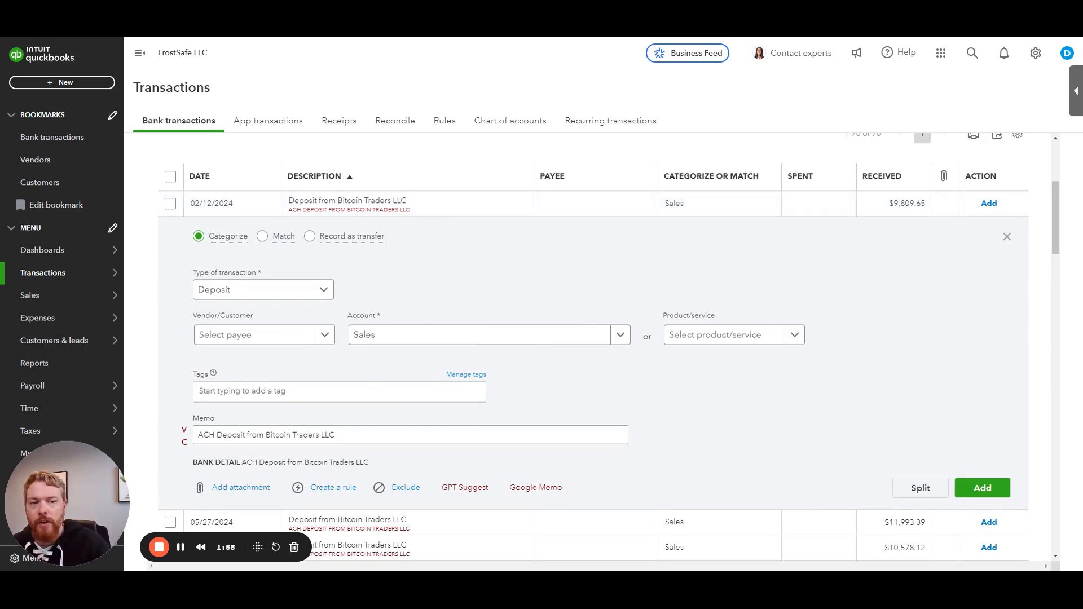
pyautogui.click(321, 294)
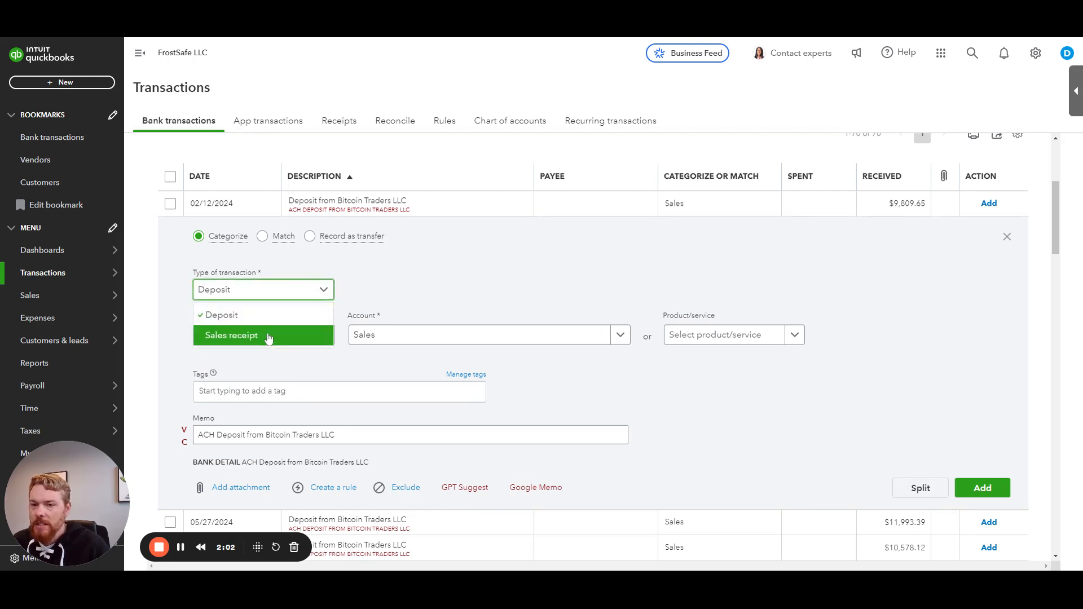
pyautogui.click(272, 317)
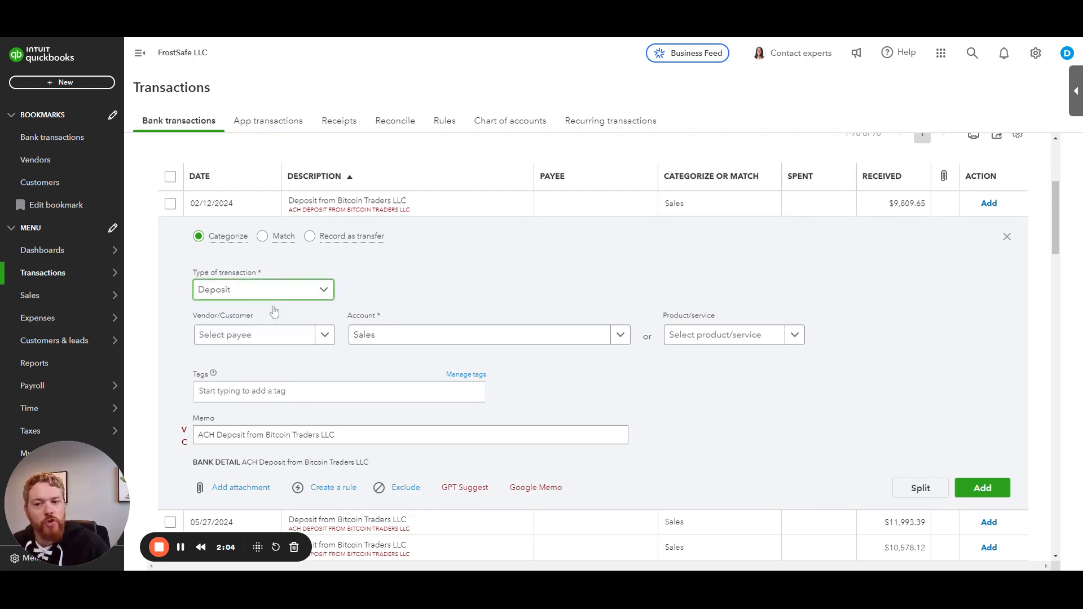
# Step: Add Bitcoin Traders LLC as a new payee from the Vendor/Customer field
pyautogui.click(271, 336)
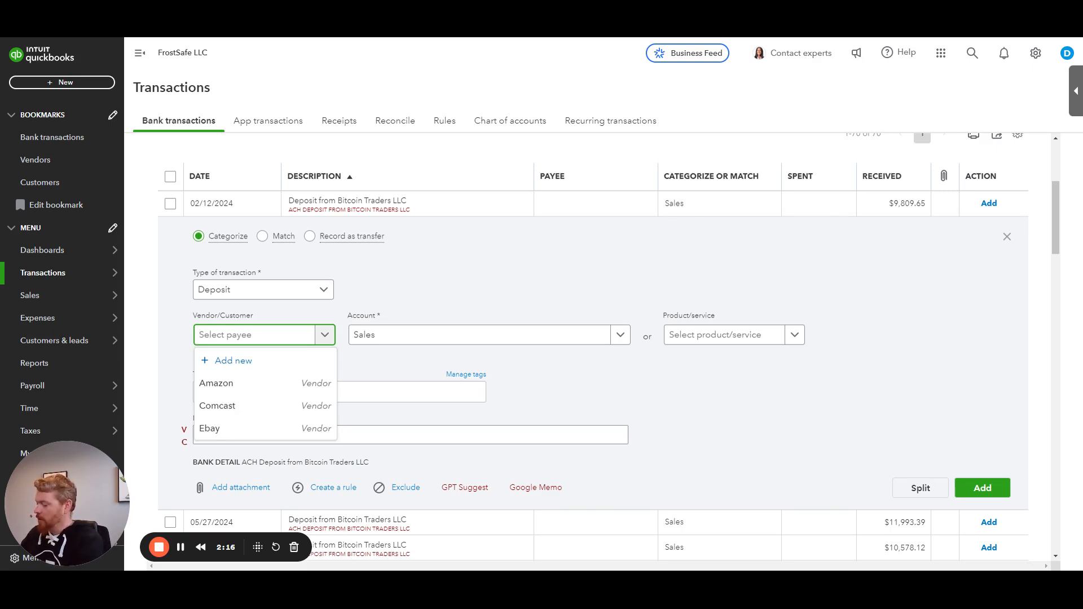
pyautogui.write('Bitcoin Traders LLC')
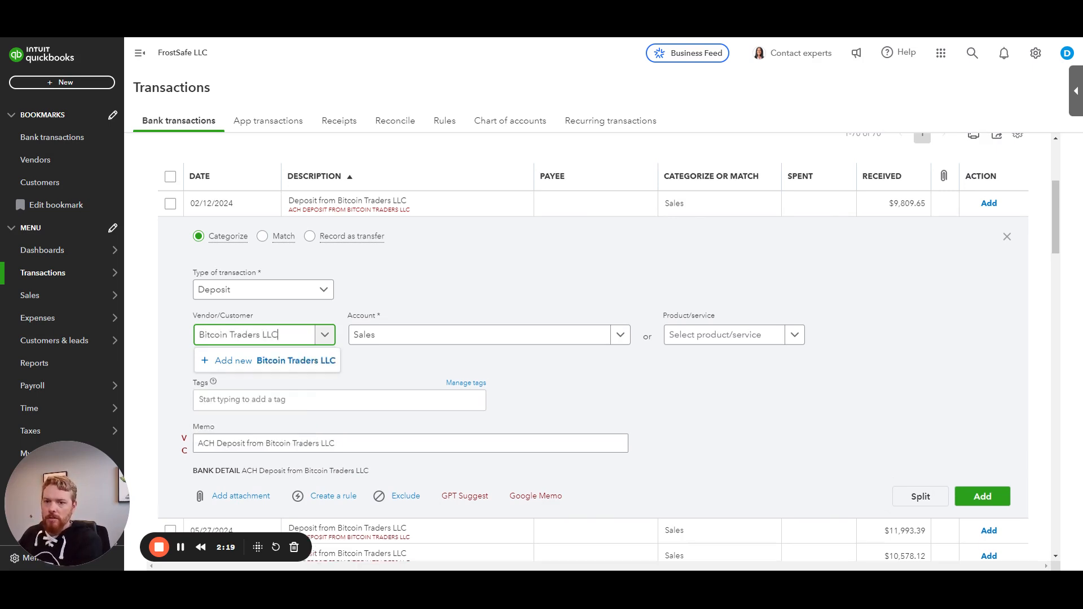
pyautogui.hotkey('ctrl', 'a')
pyautogui.press('Tab')
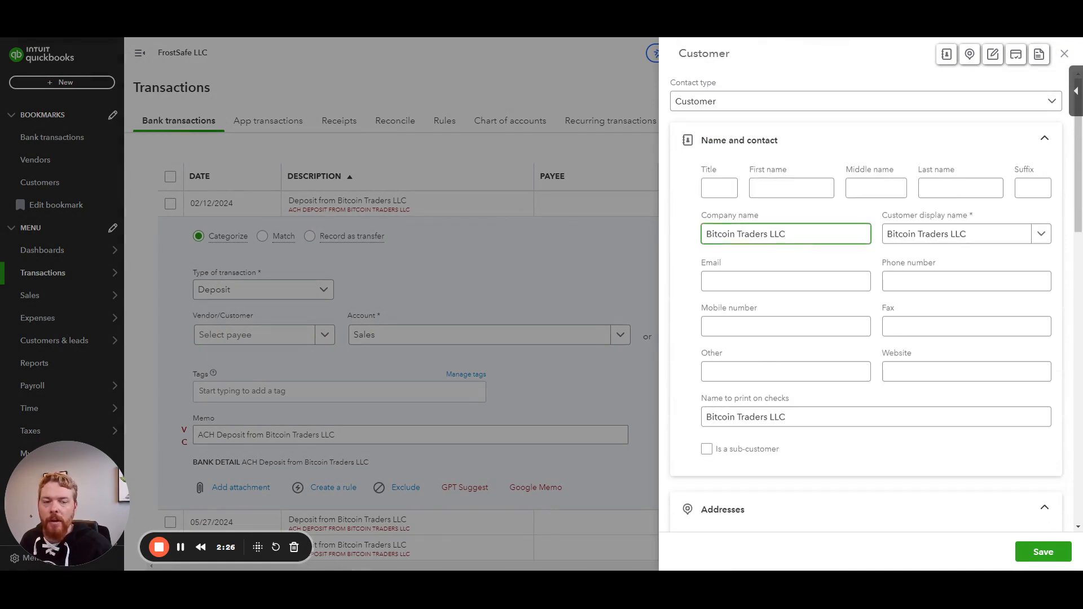
# Step: Leave the contact type as Customer and paste the company's e-mail address into the Email field
pyautogui.click(727, 106)
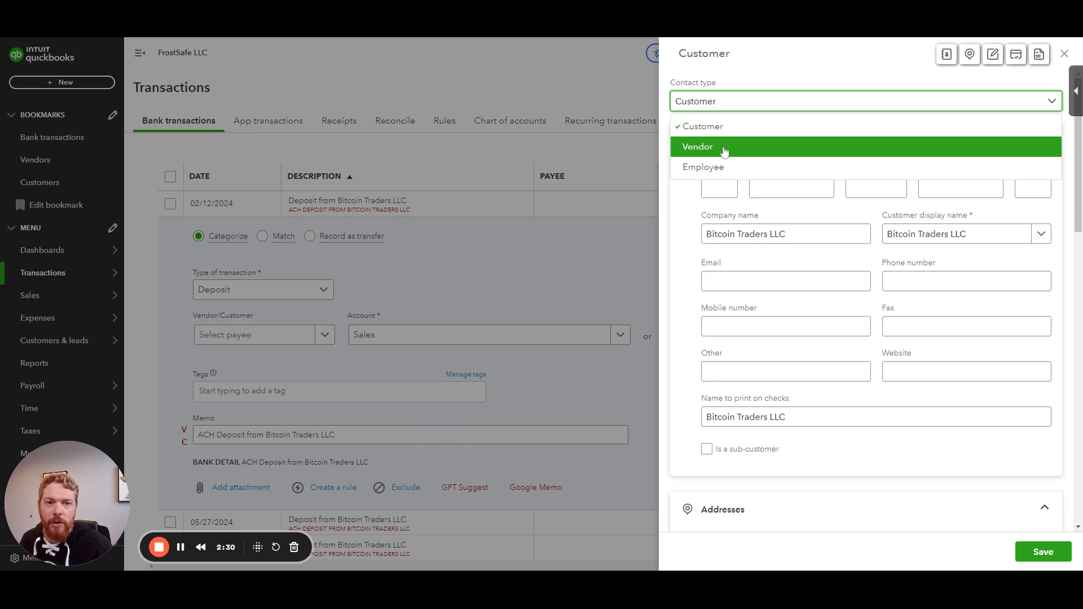
pyautogui.click(745, 79)
pyautogui.click(791, 188)
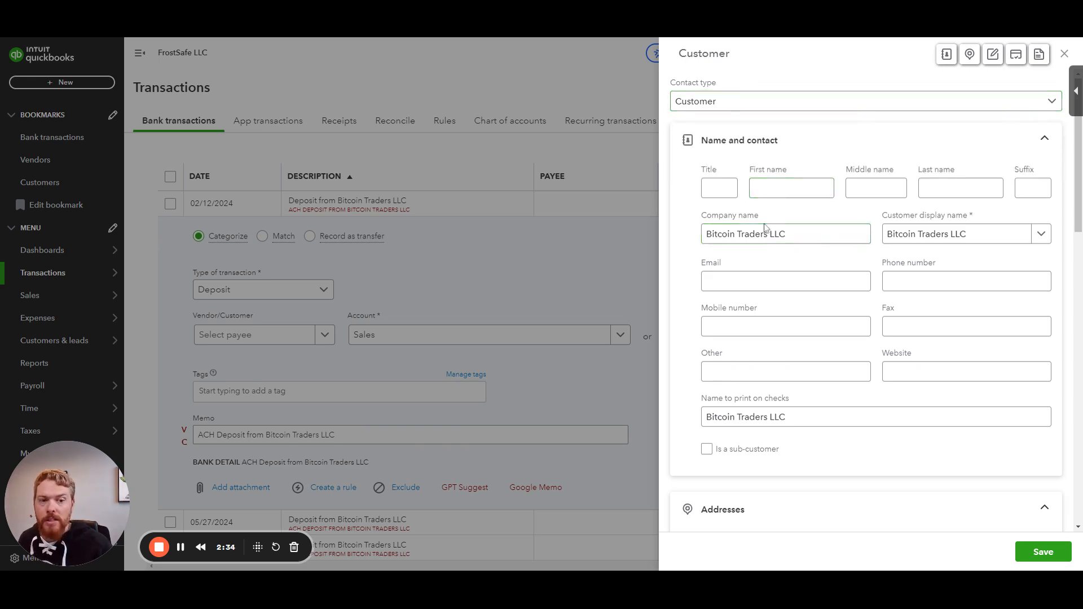
pyautogui.click(795, 229)
pyautogui.click(798, 281)
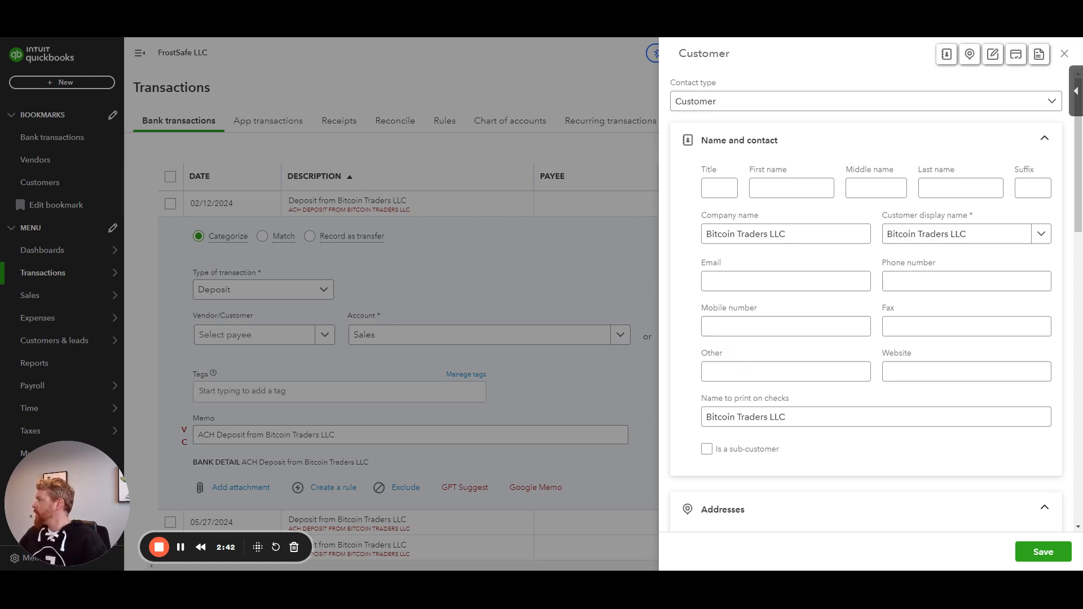
pyautogui.hotkey('alt', 'Tab')
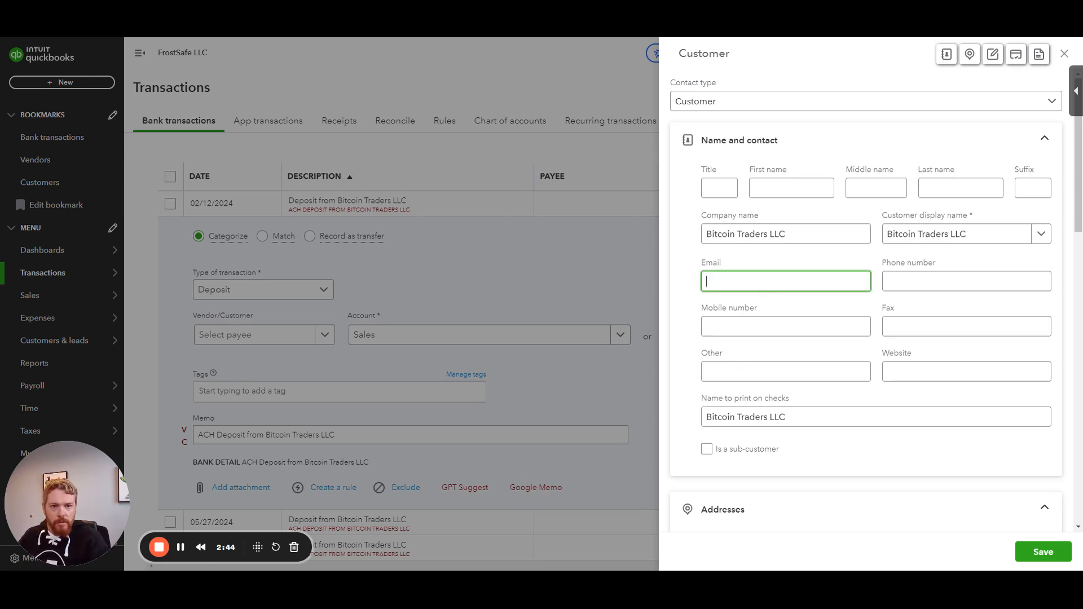
pyautogui.hotkey('ctrl', 'v')
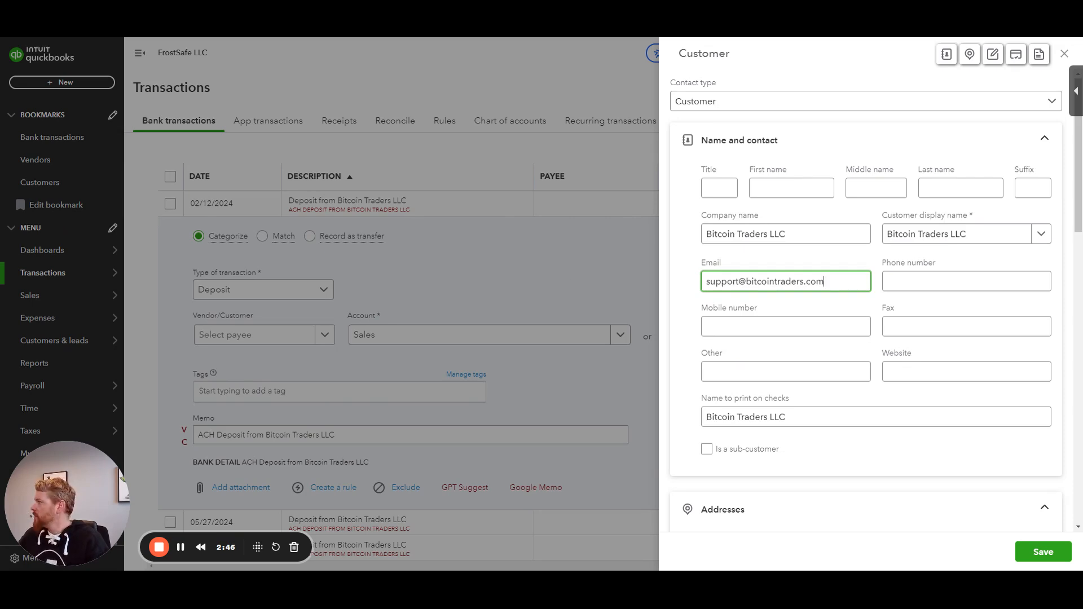
# Step: Paste the company's phone number into the Phone number field
pyautogui.hotkey('alt', 'Tab')
pyautogui.hotkey('alt', 'Tab')
pyautogui.press('Tab')
pyautogui.hotkey('ctrl', 'v')
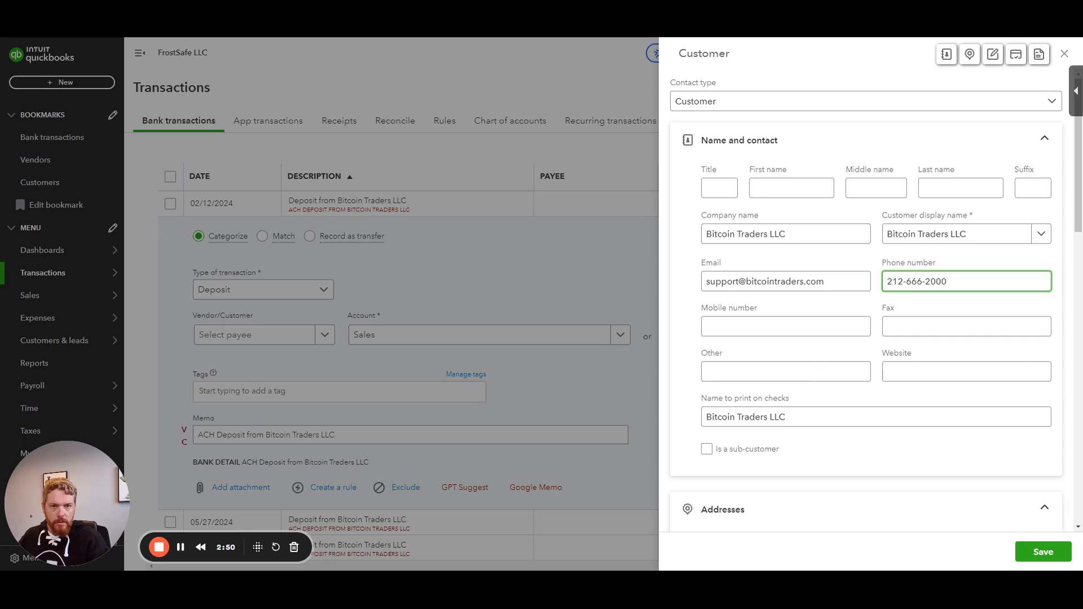
# Step: Enter the company's billing street address
pyautogui.scroll(-4, 846, 309)
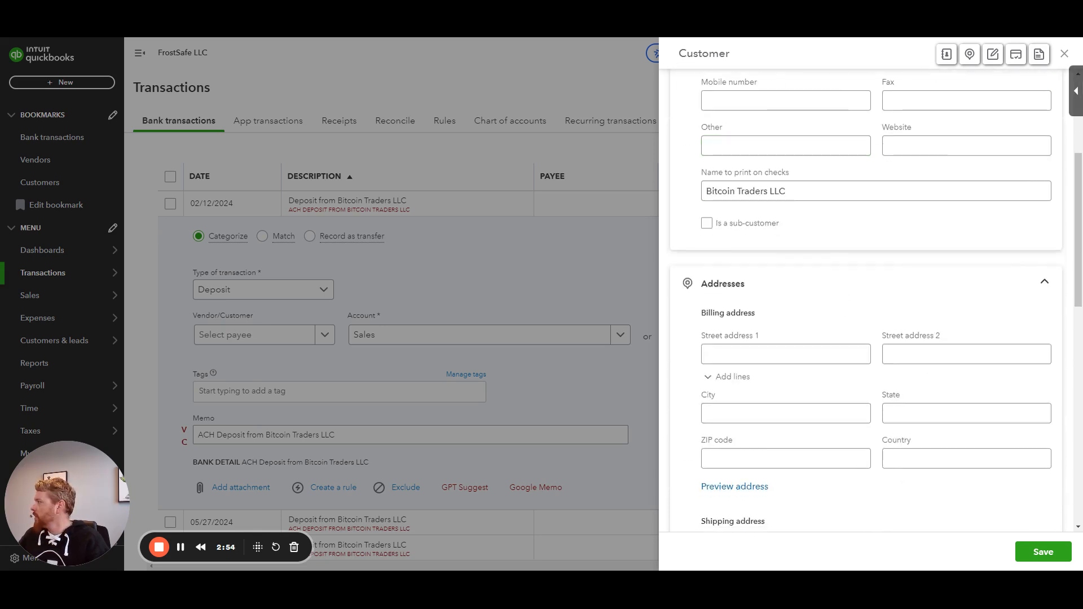
pyautogui.click(786, 355)
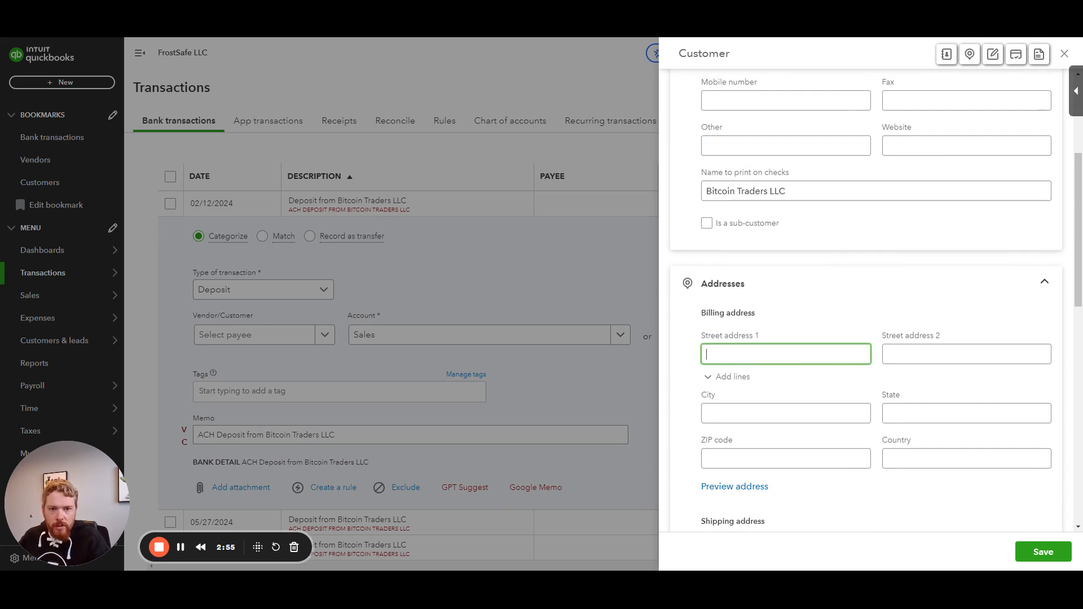
pyautogui.write('200 Trader Ln')
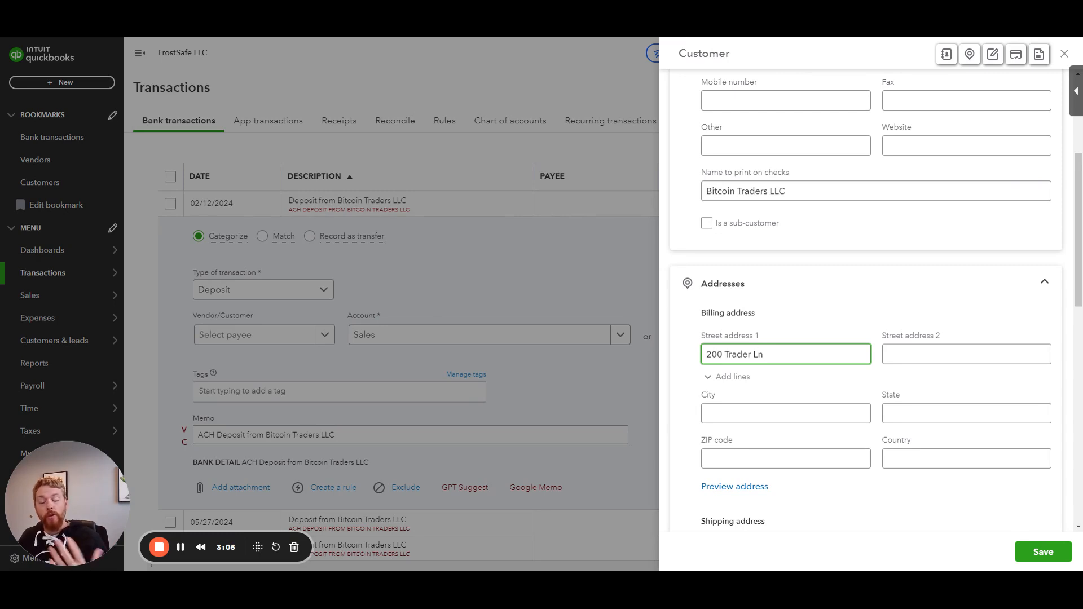
# Step: Complete the billing city, state and ZIP code, then save the new customer
pyautogui.scroll(3, 808, 355)
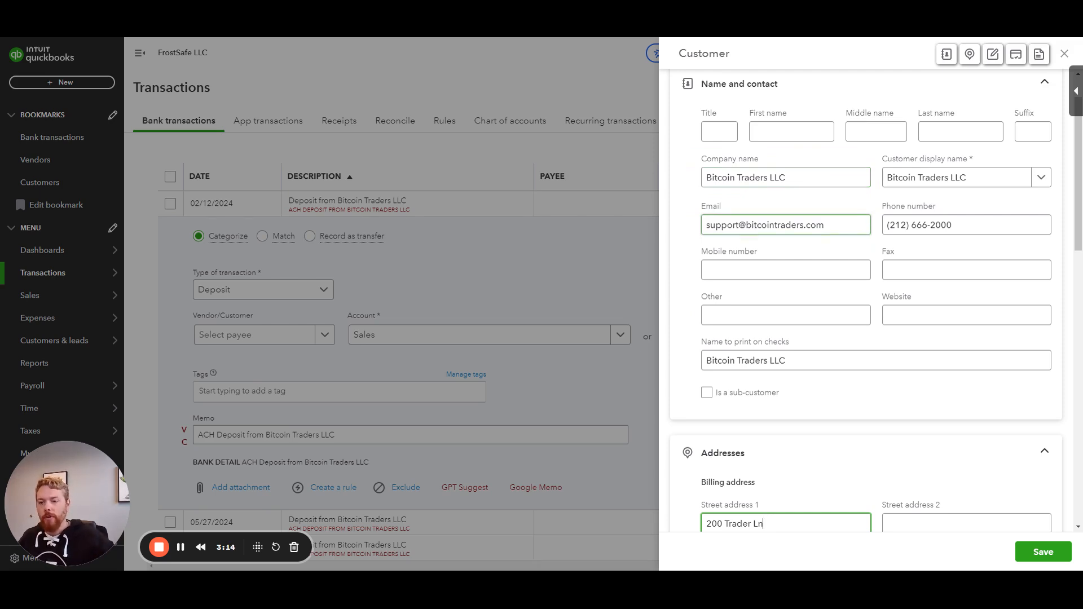
pyautogui.scroll(-3, 816, 259)
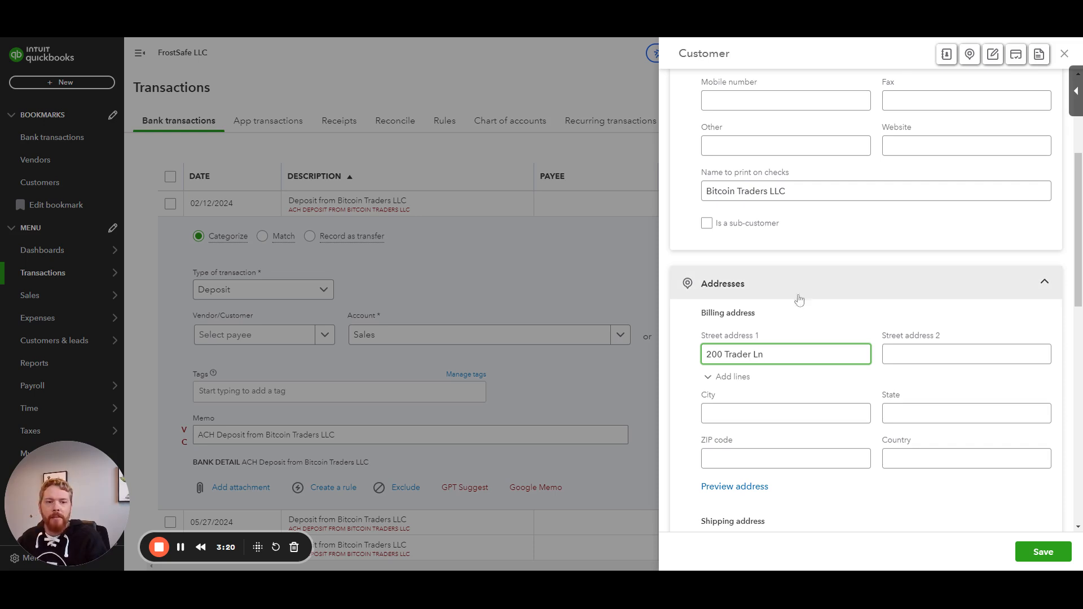
pyautogui.click(786, 413)
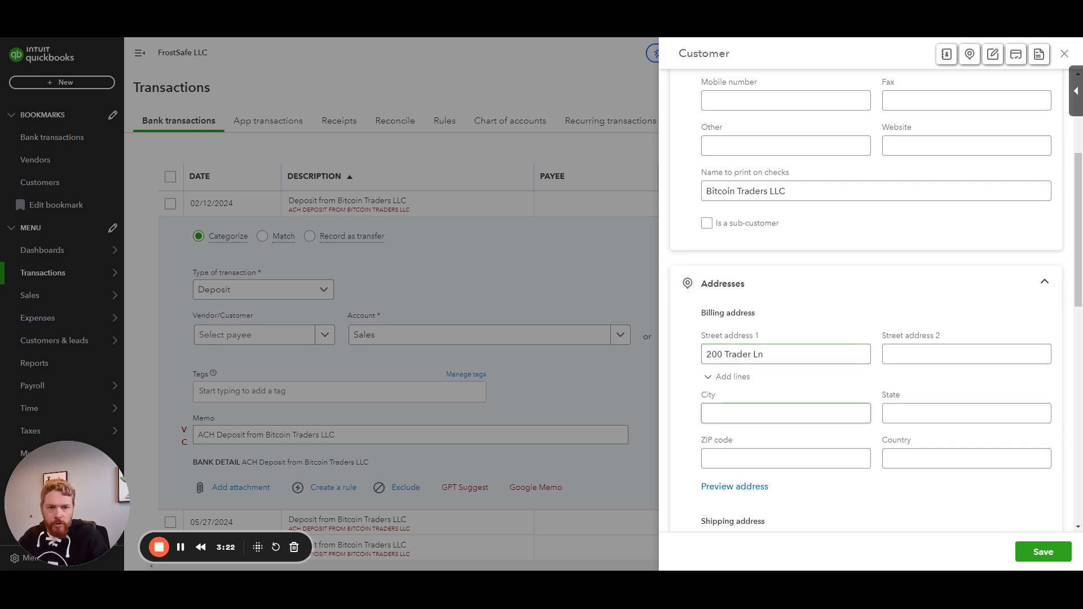
pyautogui.write('New York')
pyautogui.press('Tab')
pyautogui.write('NY')
pyautogui.press('Tab')
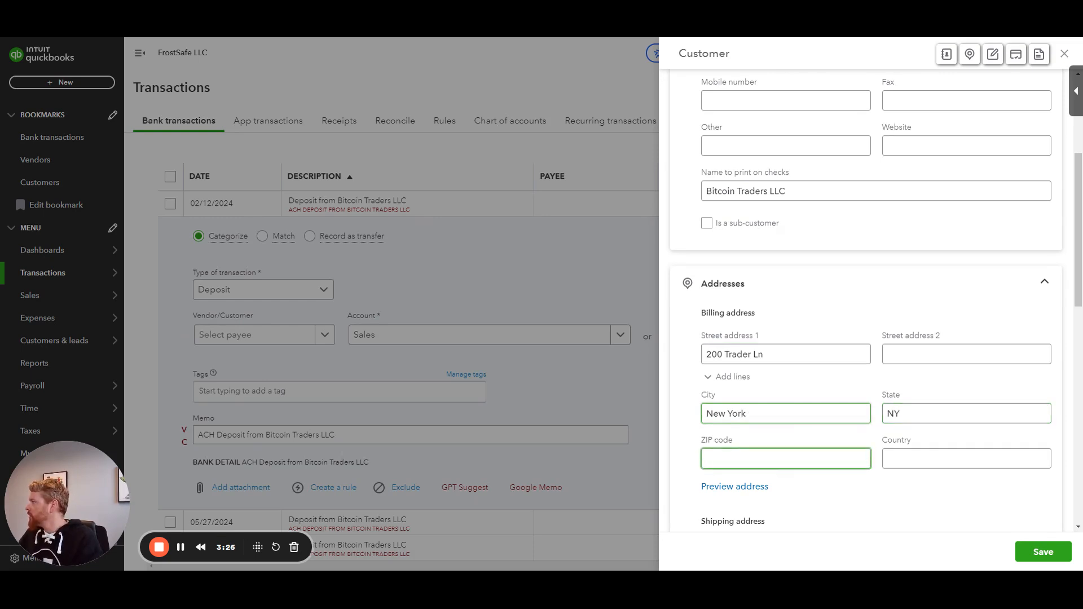
pyautogui.write('10012')
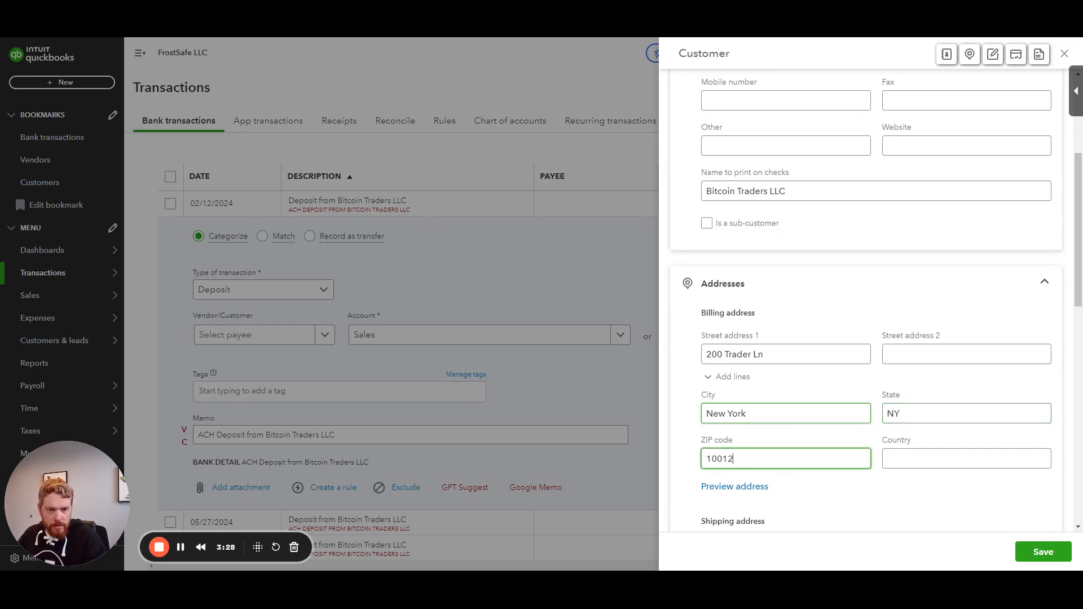
pyautogui.click(1034, 555)
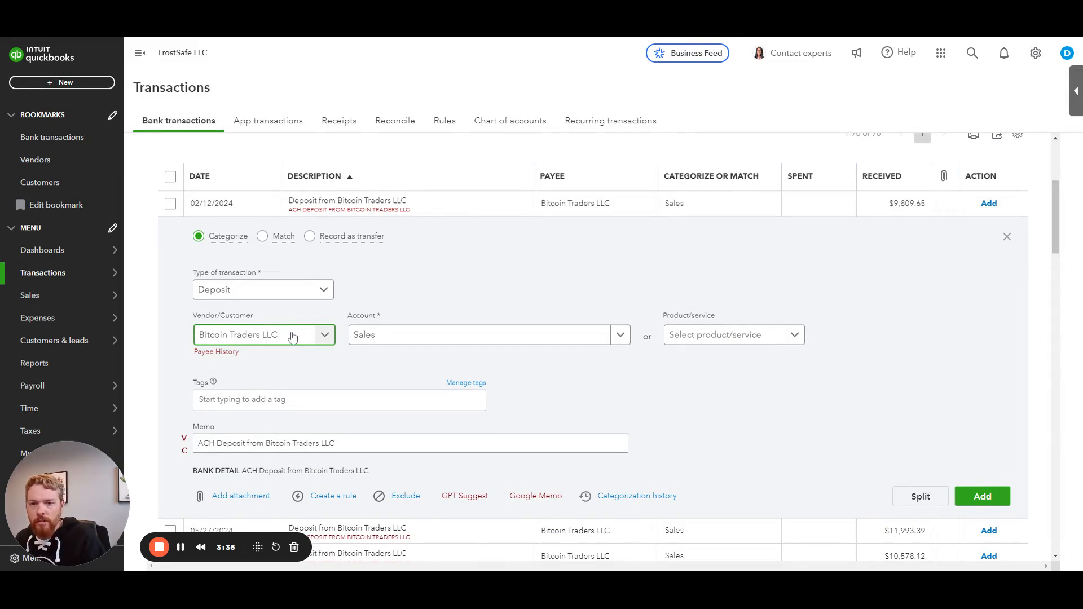
# Step: Clear the deposit's account field and browse the list of available accounts
pyautogui.click(399, 336)
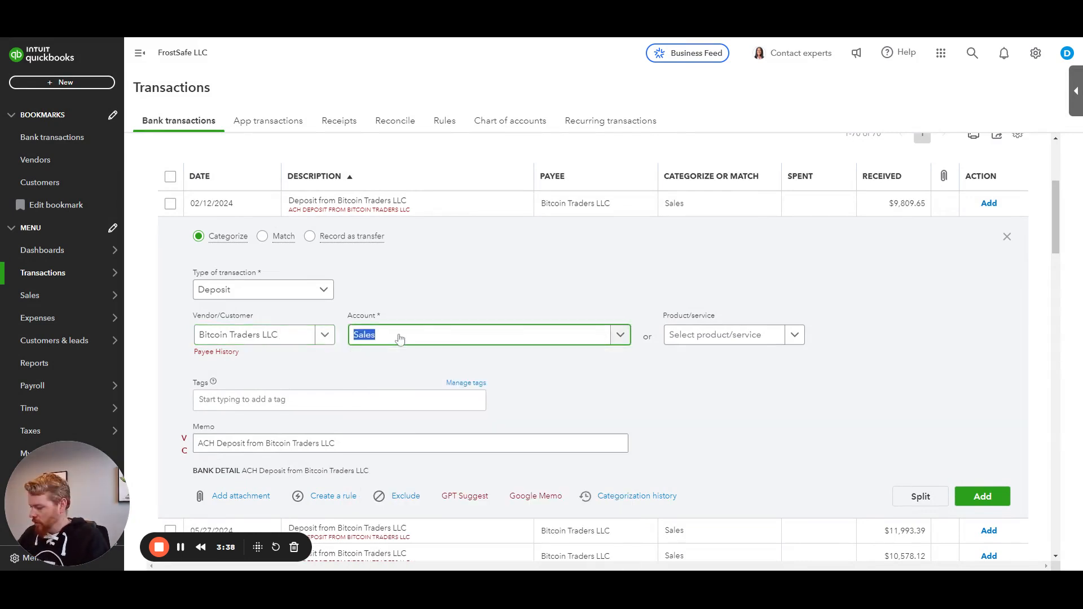
pyautogui.press('BackSpace')
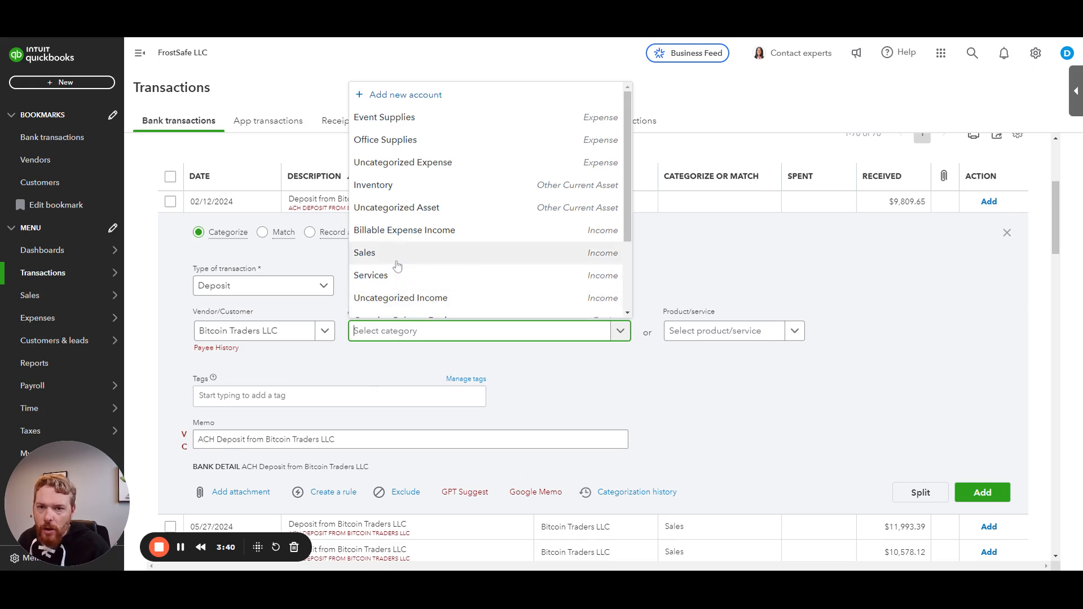
pyautogui.scroll(-2, 386, 281)
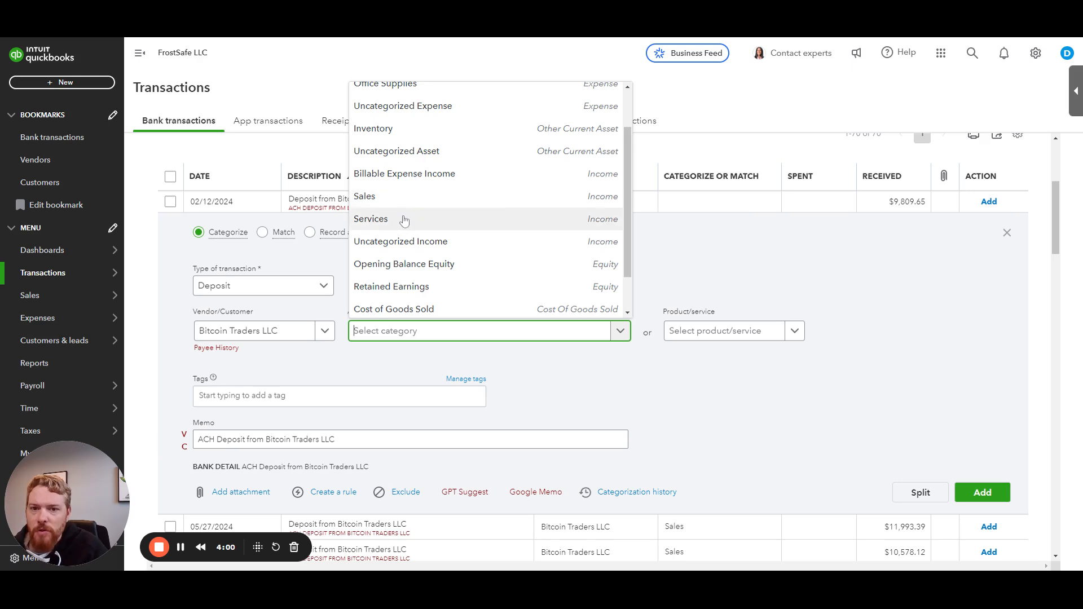
pyautogui.scroll(-2, 404, 223)
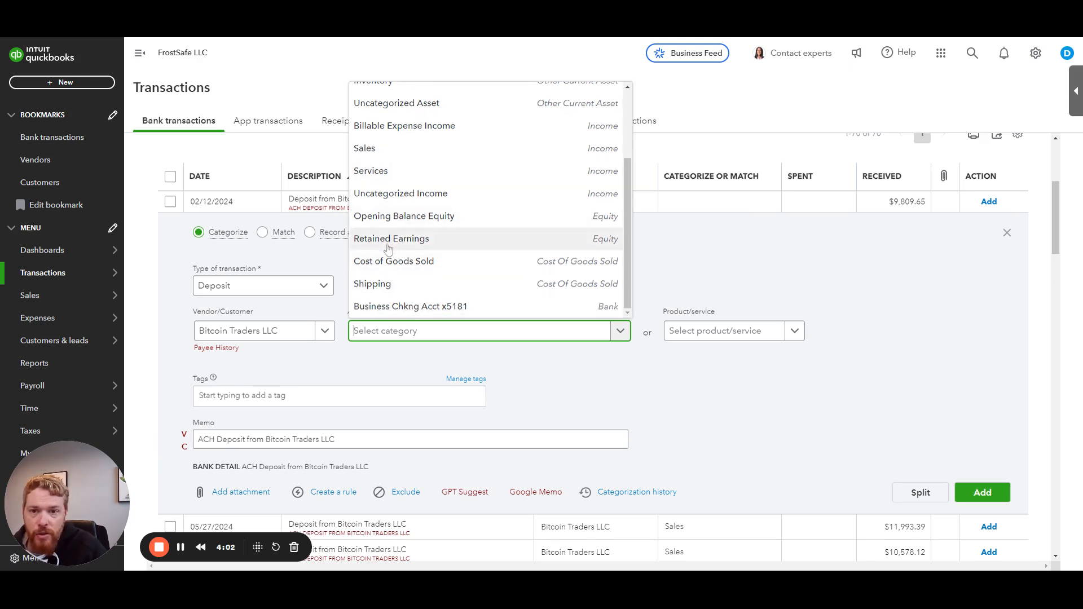
pyautogui.scroll(1, 397, 242)
pyautogui.scroll(1, 397, 241)
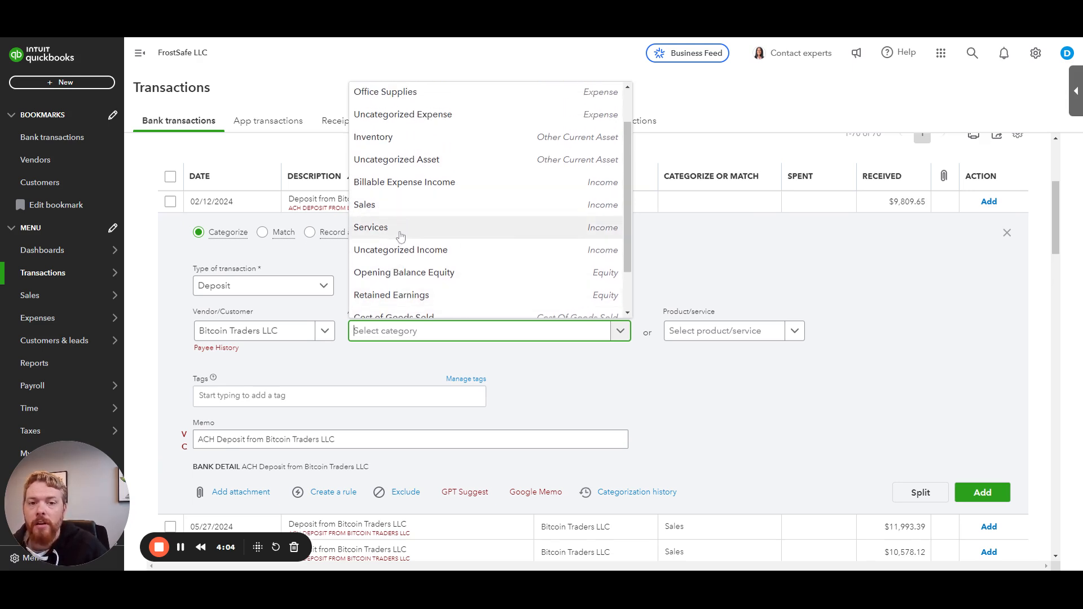
pyautogui.click(677, 246)
# Step: Start adding a new account named Premium Package Sales from the account field
pyautogui.click(408, 332)
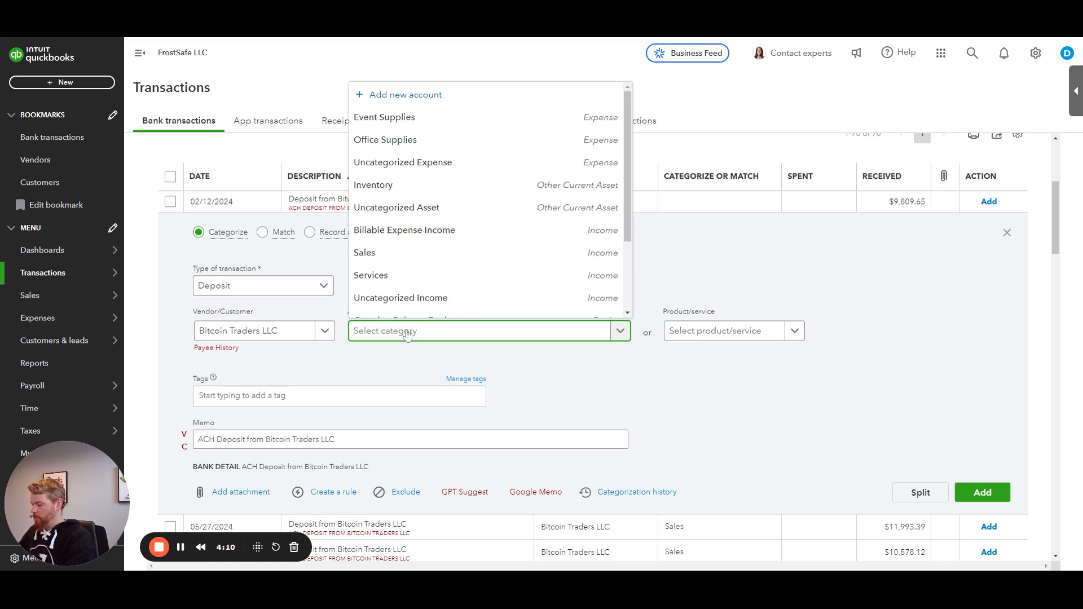
pyautogui.write('Premium Package Sales')
pyautogui.hotkey('ctrl', 'a')
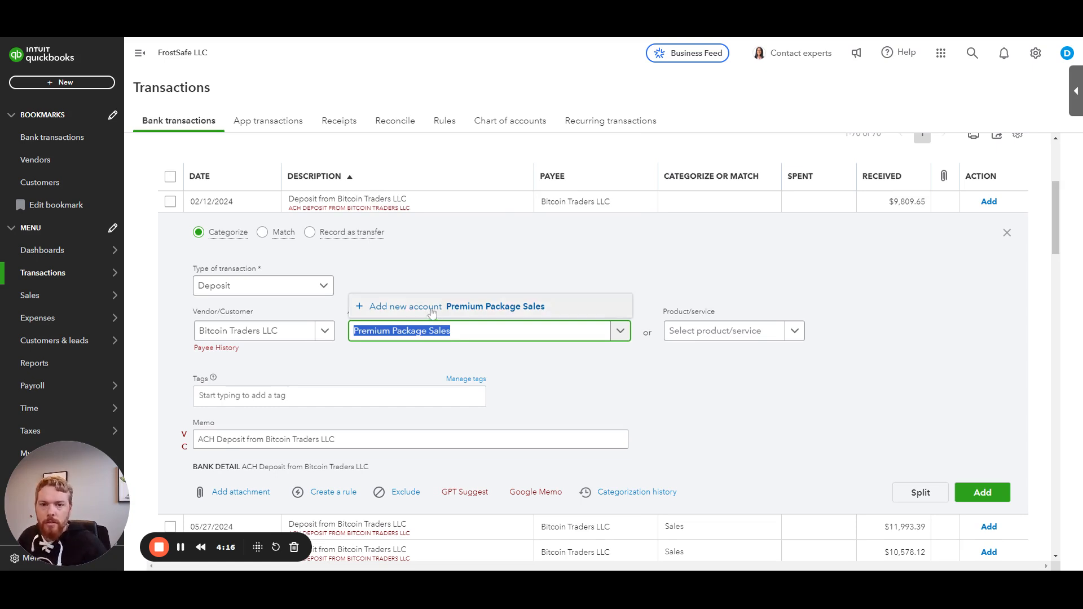
pyautogui.click(432, 309)
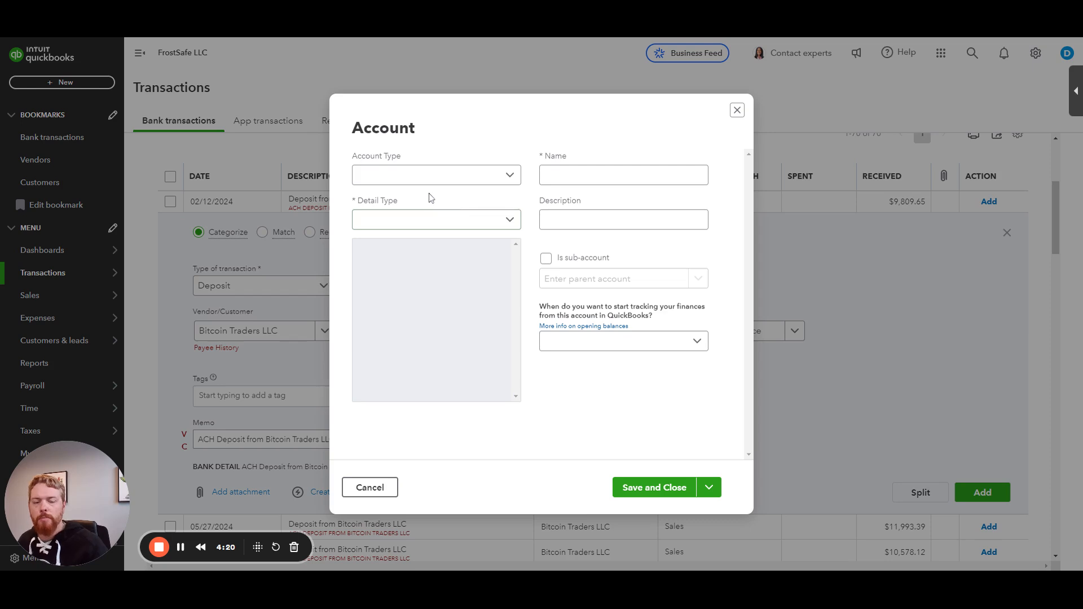
# Step: Set the new account's type to Income, save it, and add the categorized 02/12/2024 deposit
pyautogui.click(428, 181)
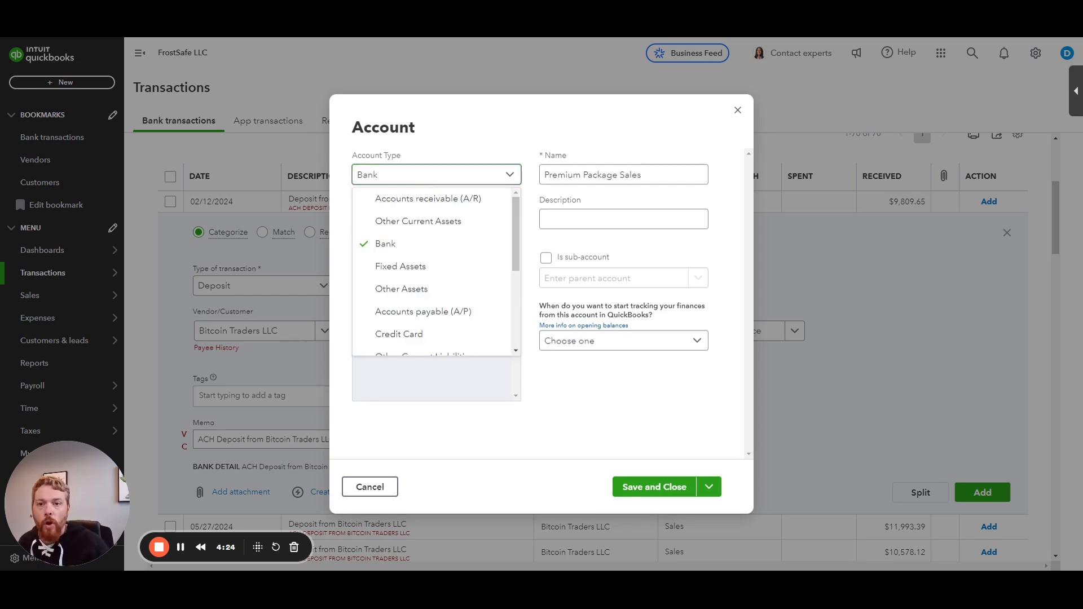
pyautogui.scroll(-2, 443, 270)
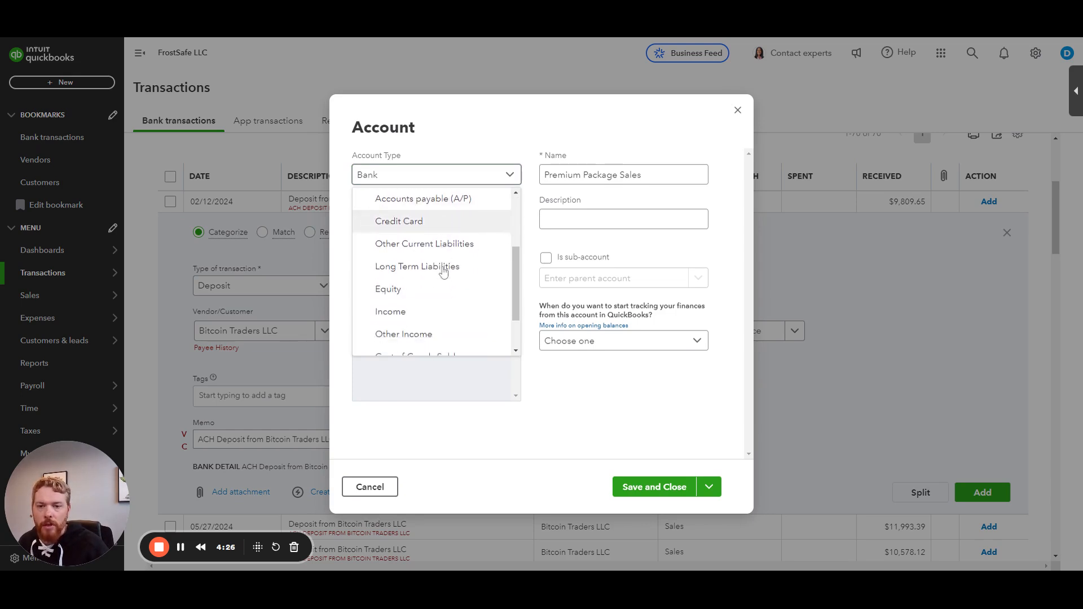
pyautogui.scroll(-2, 443, 272)
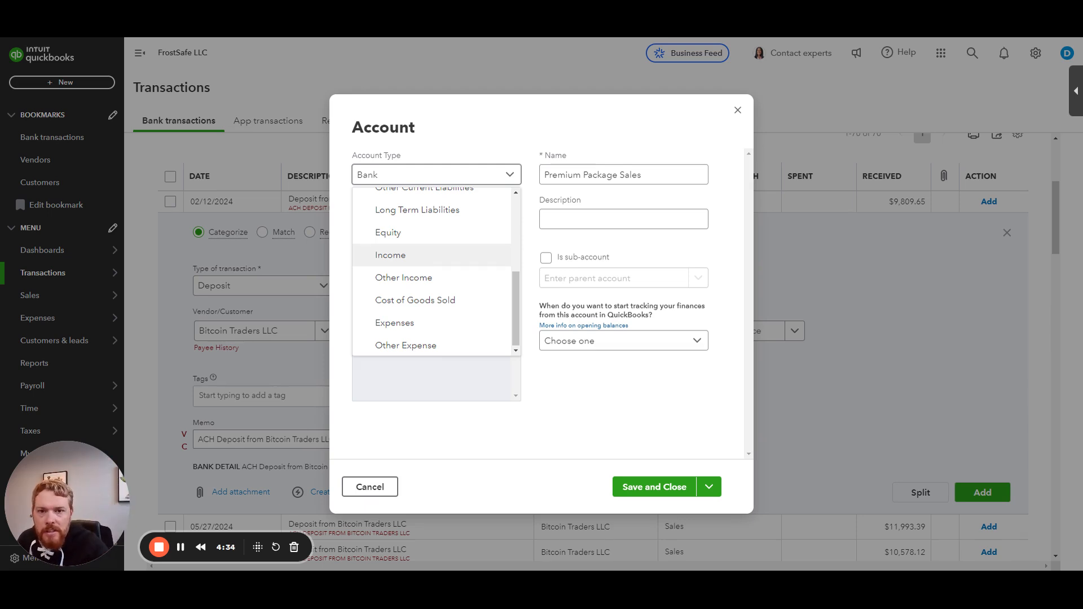
pyautogui.click(424, 257)
pyautogui.click(602, 175)
pyautogui.moveTo(544, 175); pyautogui.dragTo(643, 175)
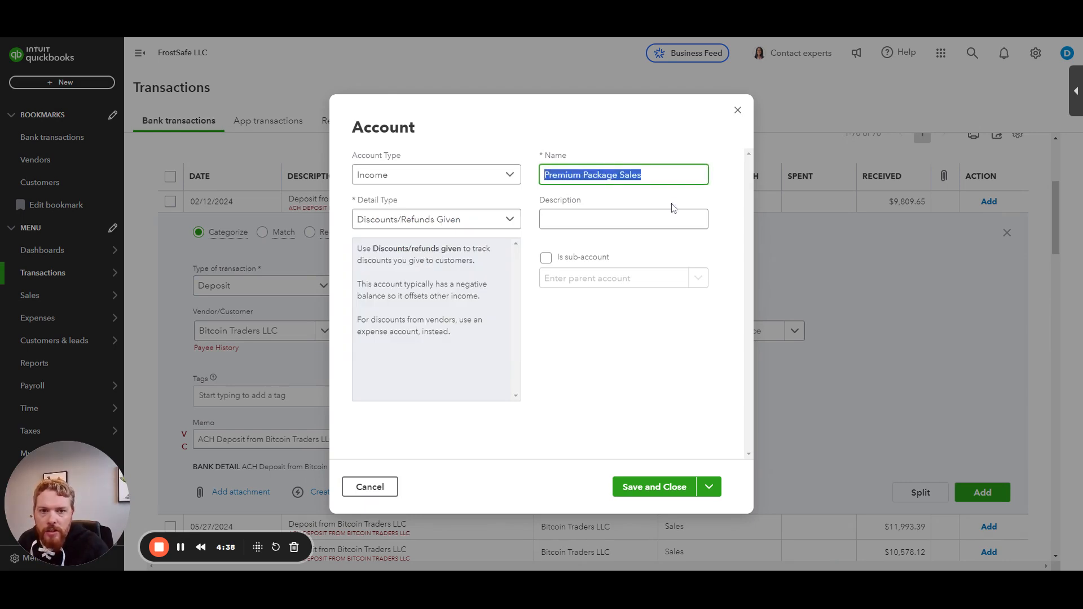
pyautogui.click(646, 496)
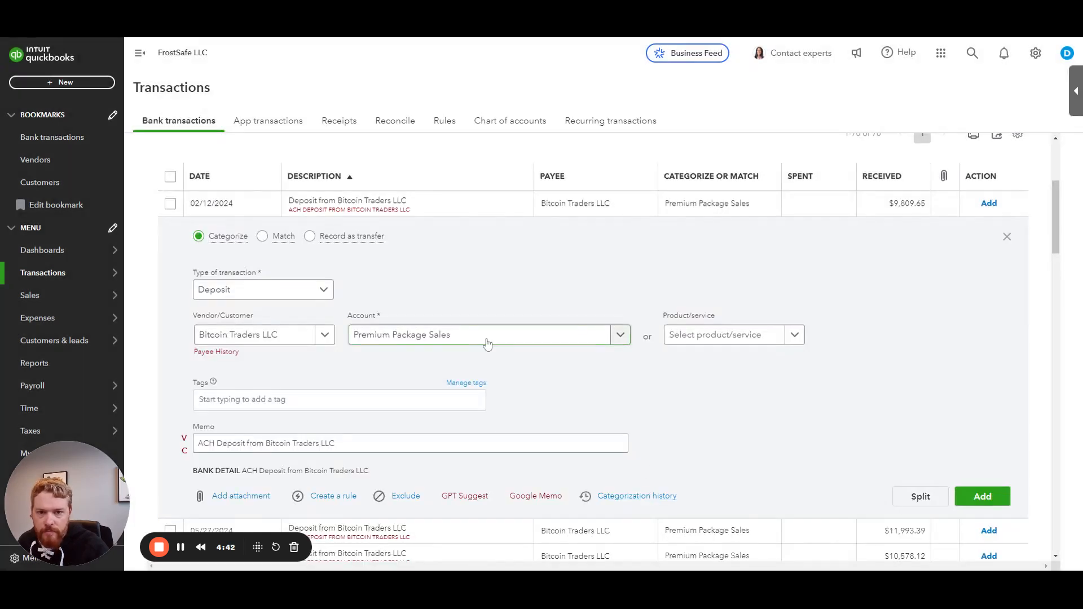
pyautogui.click(979, 499)
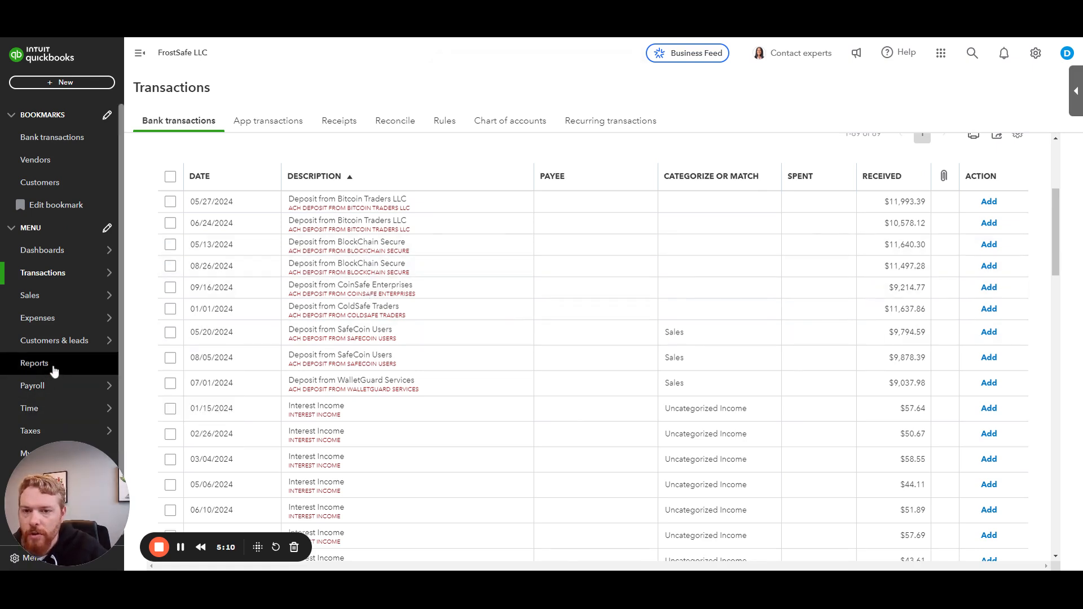
# Step: Open the Profit and Loss report
pyautogui.click(54, 369)
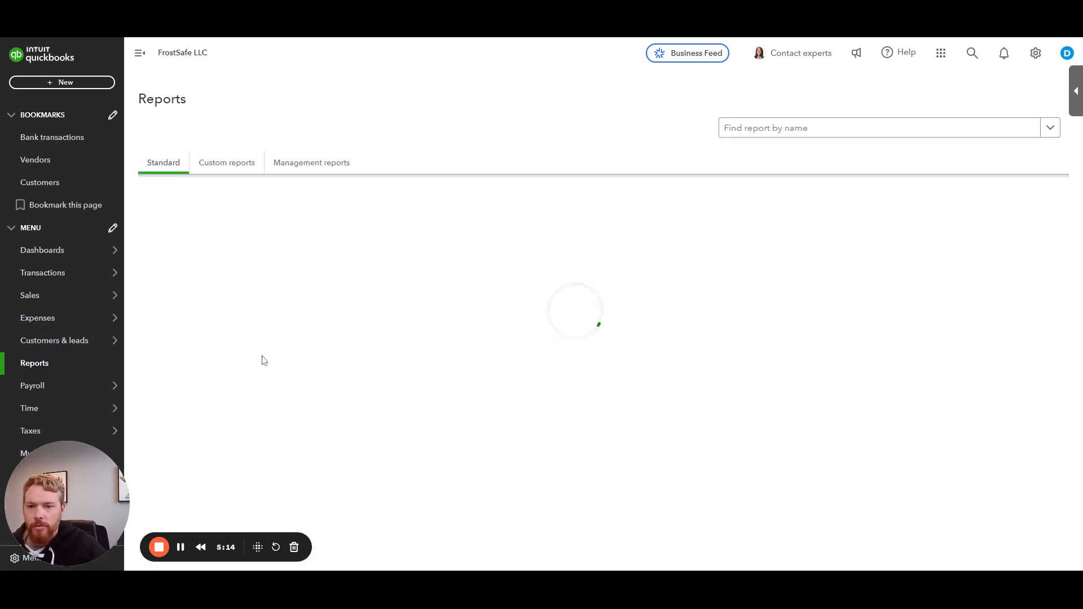
pyautogui.click(187, 298)
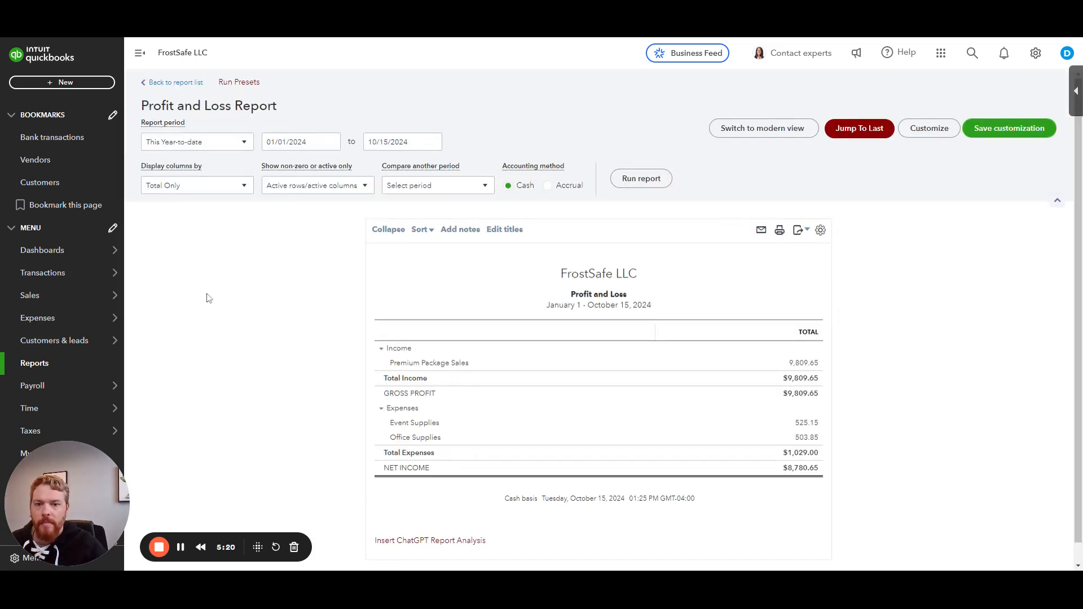
pyautogui.scroll(-1, 208, 298)
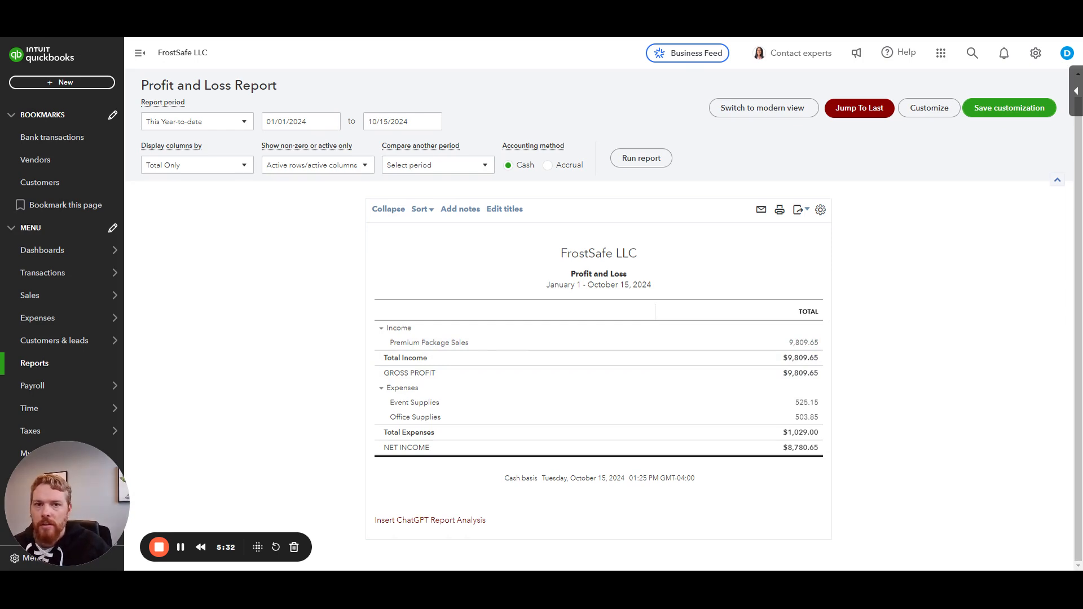
# Step: Return to bank transactions and filter the review list to money-in transactions
pyautogui.click(68, 276)
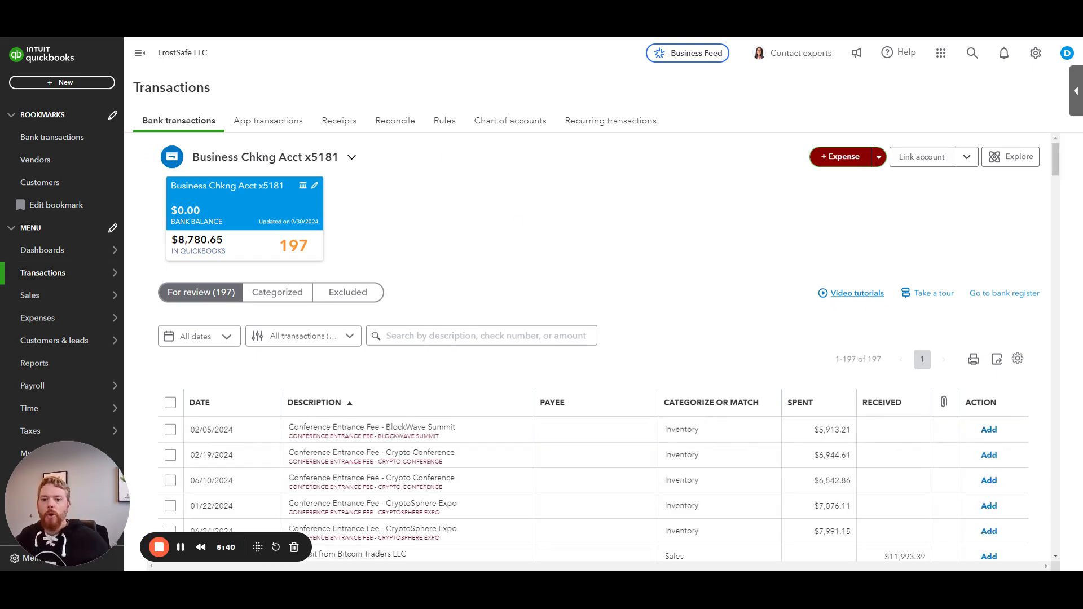
pyautogui.click(286, 339)
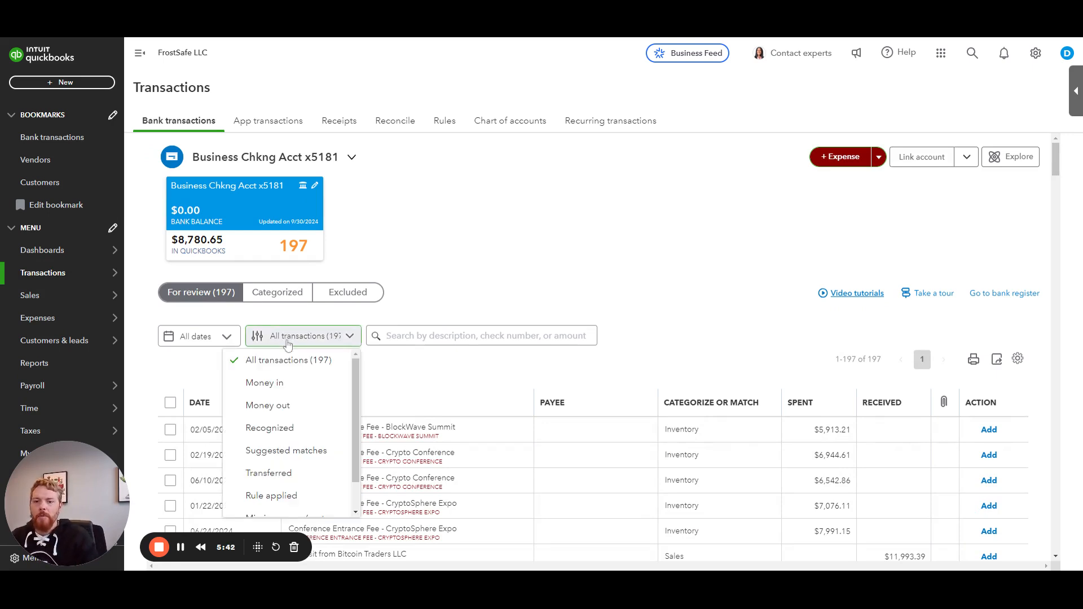
pyautogui.click(285, 383)
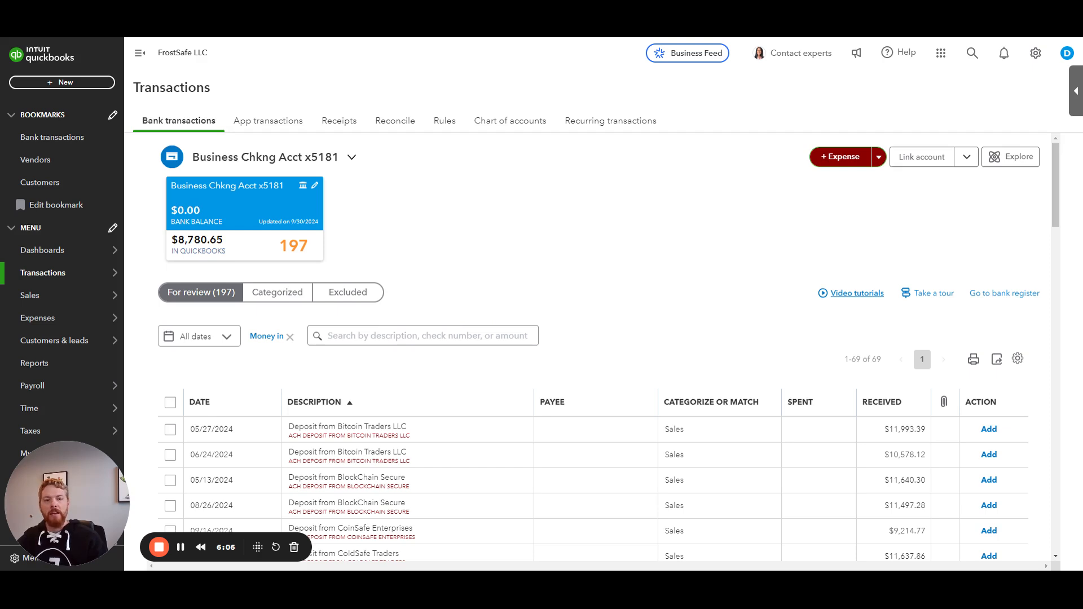
# Step: Categorize the 05/27/2024 deposit with payee Bitcoin Traders LLC and account Premium Package Sales, then add it
pyautogui.click(601, 428)
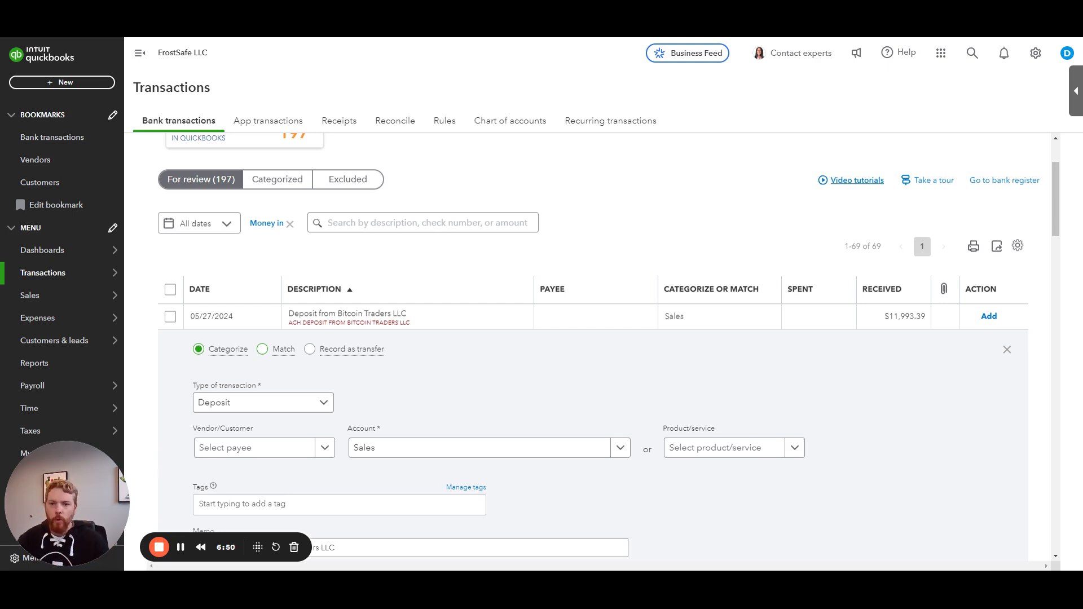
pyautogui.click(250, 451)
pyautogui.write('bitc')
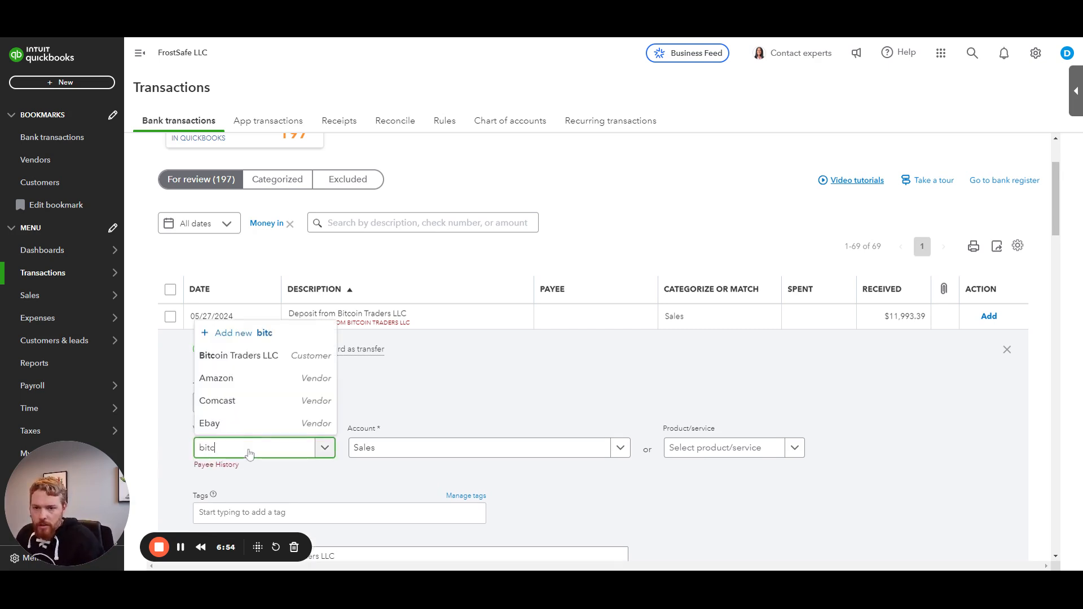
pyautogui.click(402, 454)
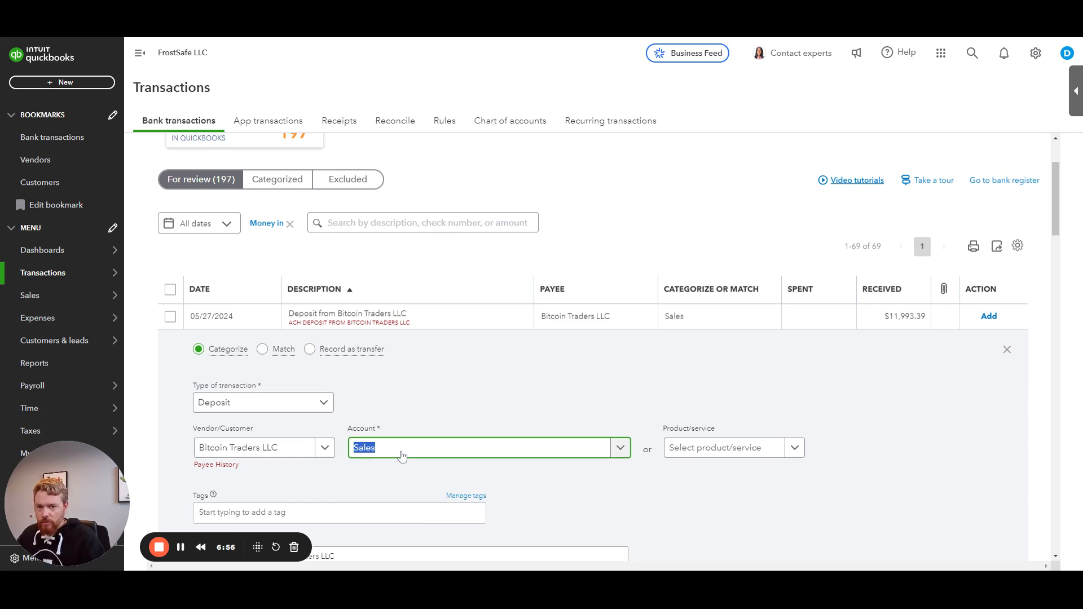
pyautogui.write('prem')
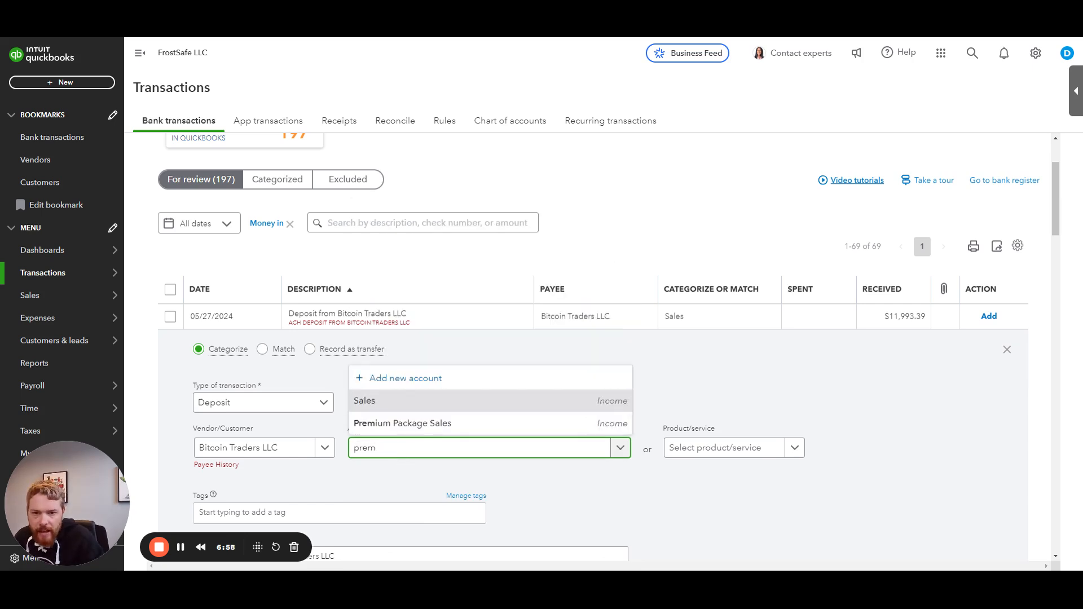
pyautogui.click(406, 424)
pyautogui.scroll(-2, 563, 377)
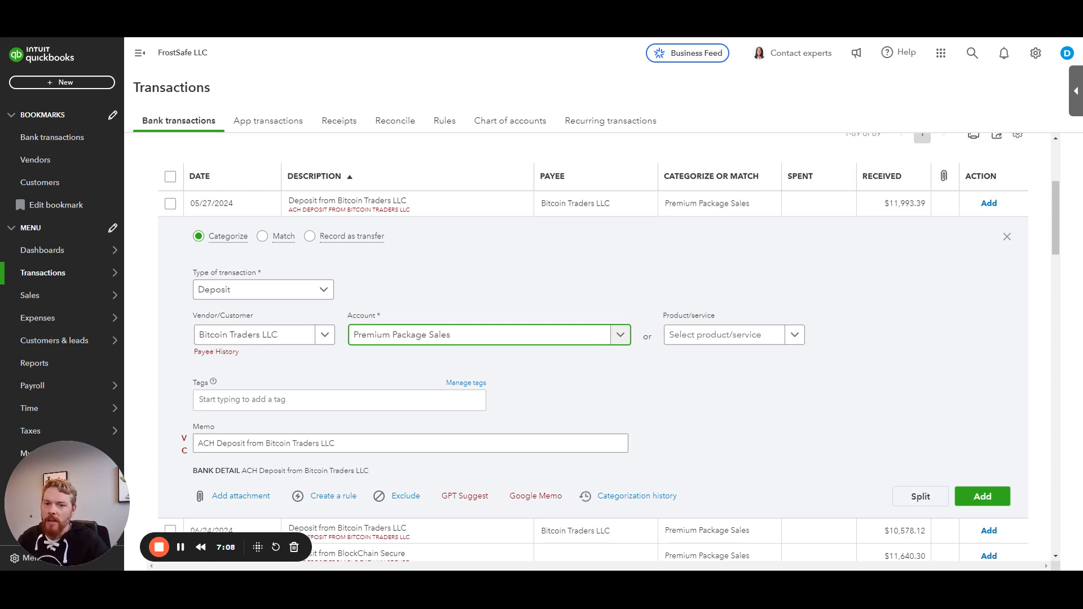
pyautogui.click(976, 496)
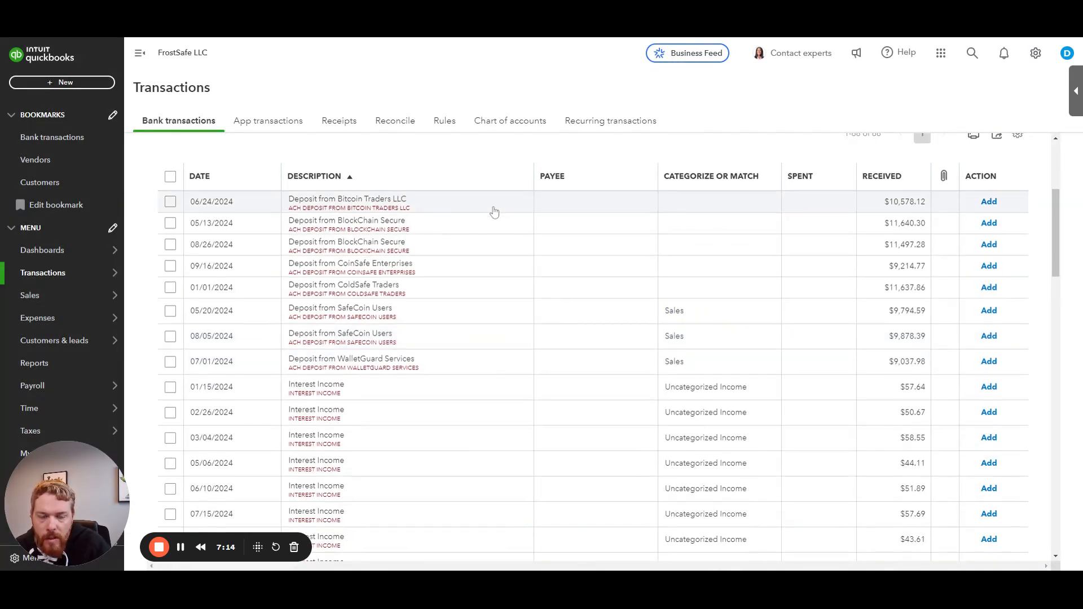
# Step: Categorize the 06/24/2024 deposit with payee Bitcoin Traders LLC and account Premium Package Sales, then add it
pyautogui.click(495, 212)
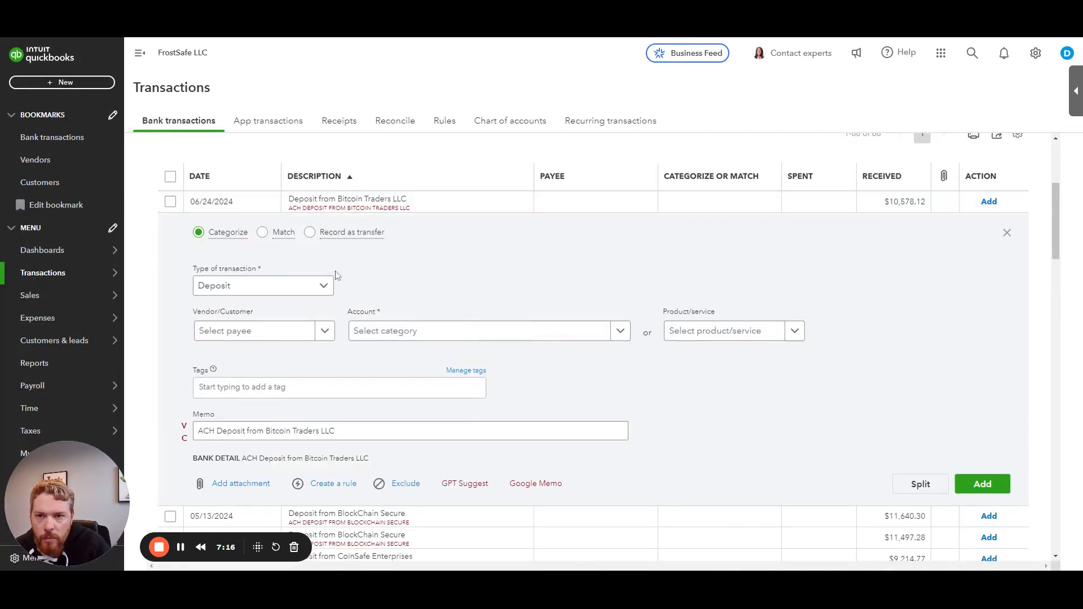
pyautogui.click(261, 336)
pyautogui.write('bitcoin')
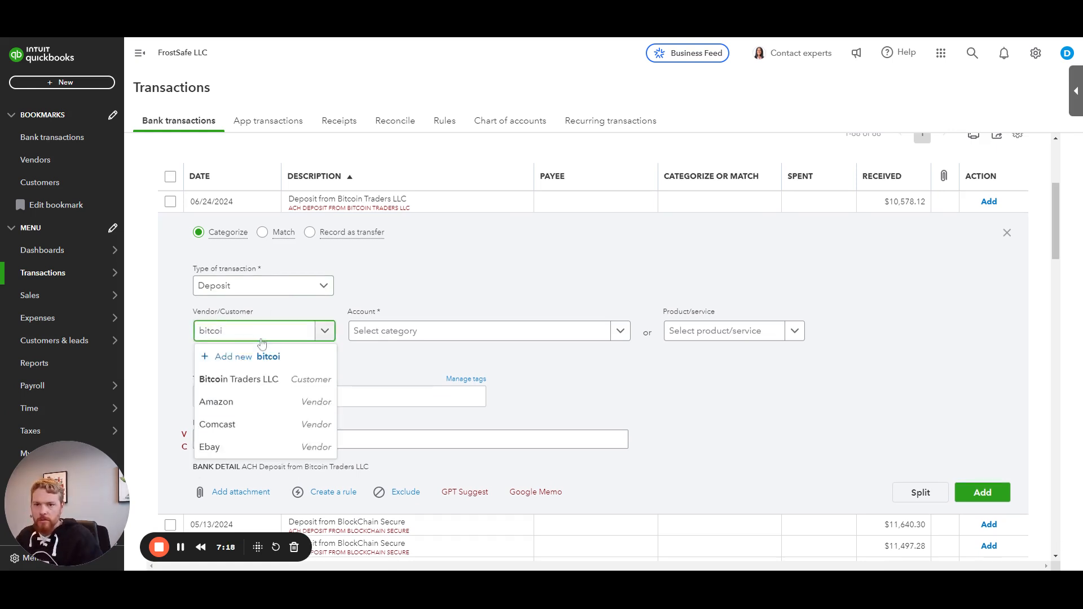
pyautogui.press('Return')
pyautogui.click(395, 332)
pyautogui.write('pre')
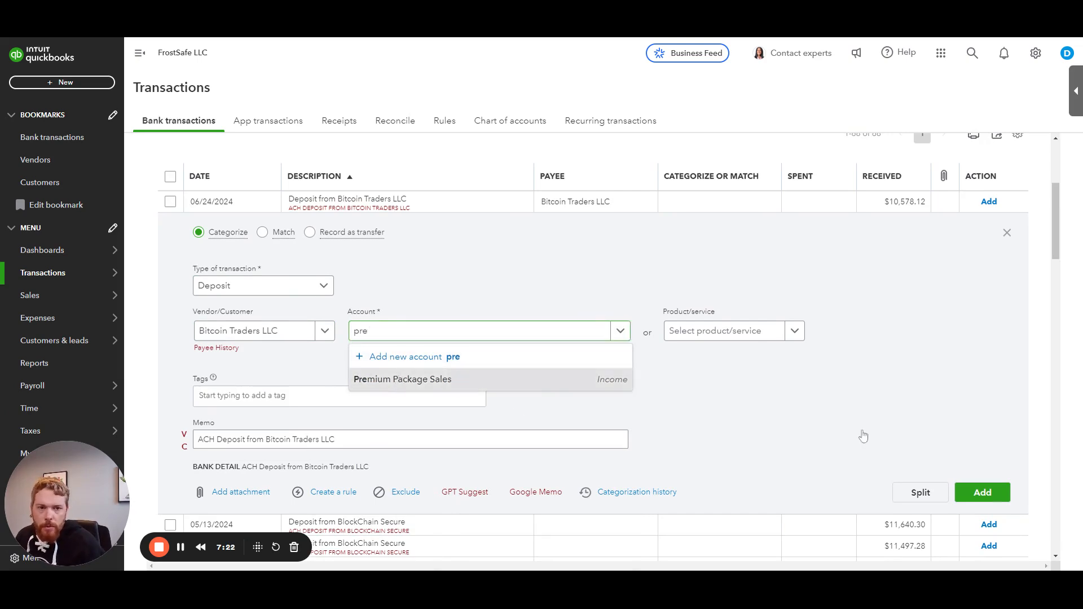
pyautogui.press('Return')
pyautogui.click(981, 492)
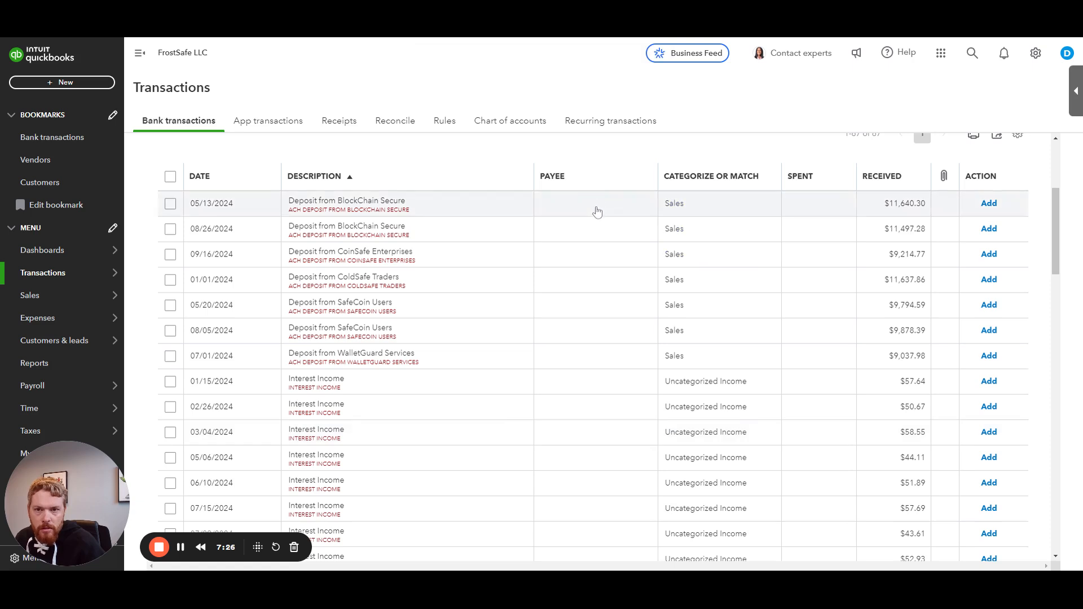
# Step: Open the 05/13/2024 BlockChain Secure deposit and start adding BlockChain Secure as a new payee
pyautogui.click(597, 211)
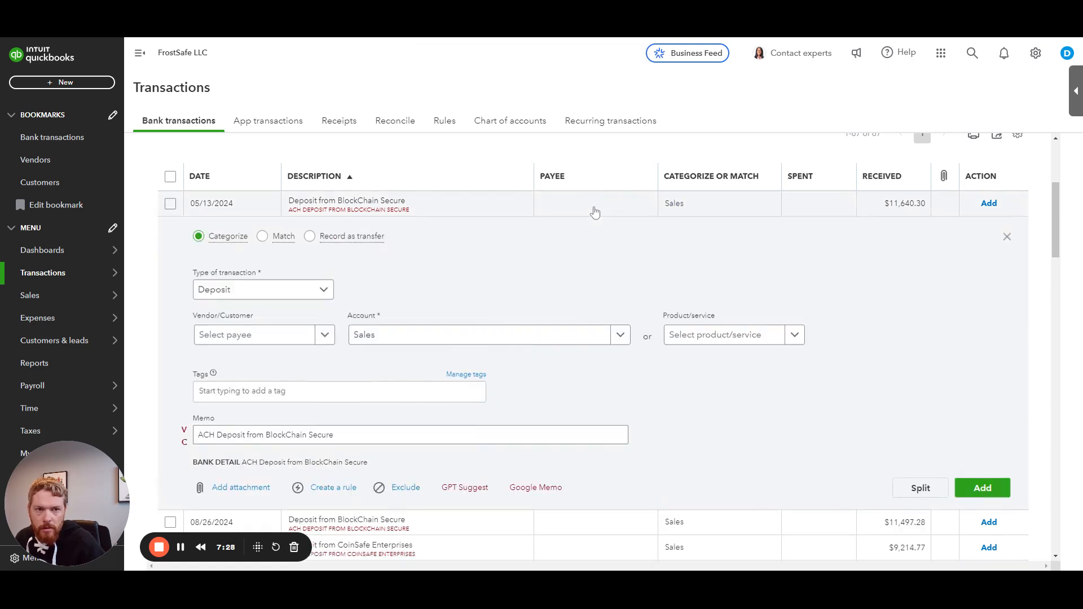
pyautogui.click(248, 335)
pyautogui.write('Block')
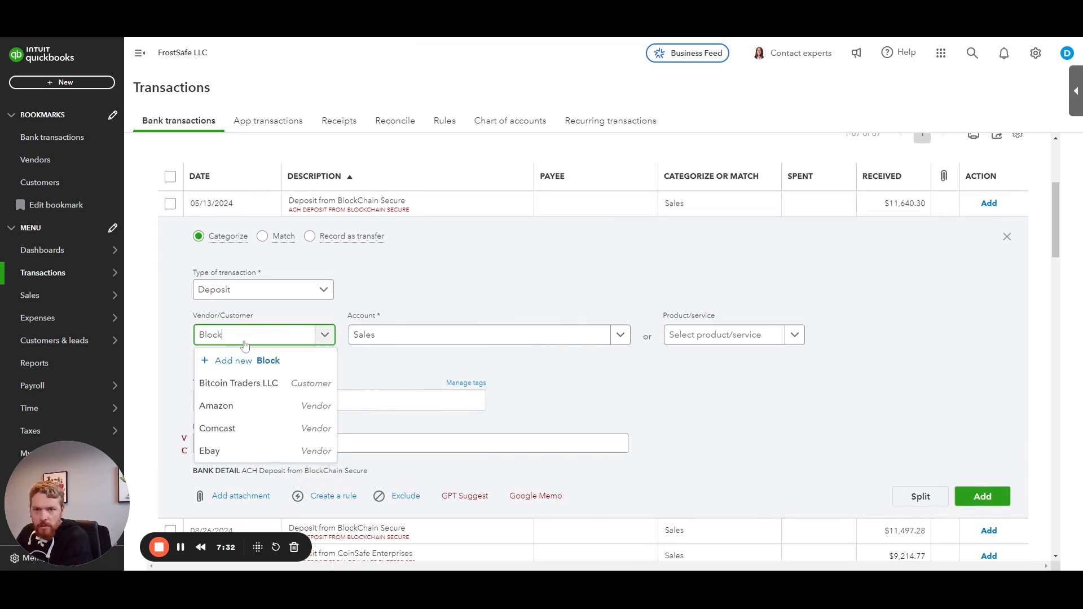
pyautogui.write('Chain Secure')
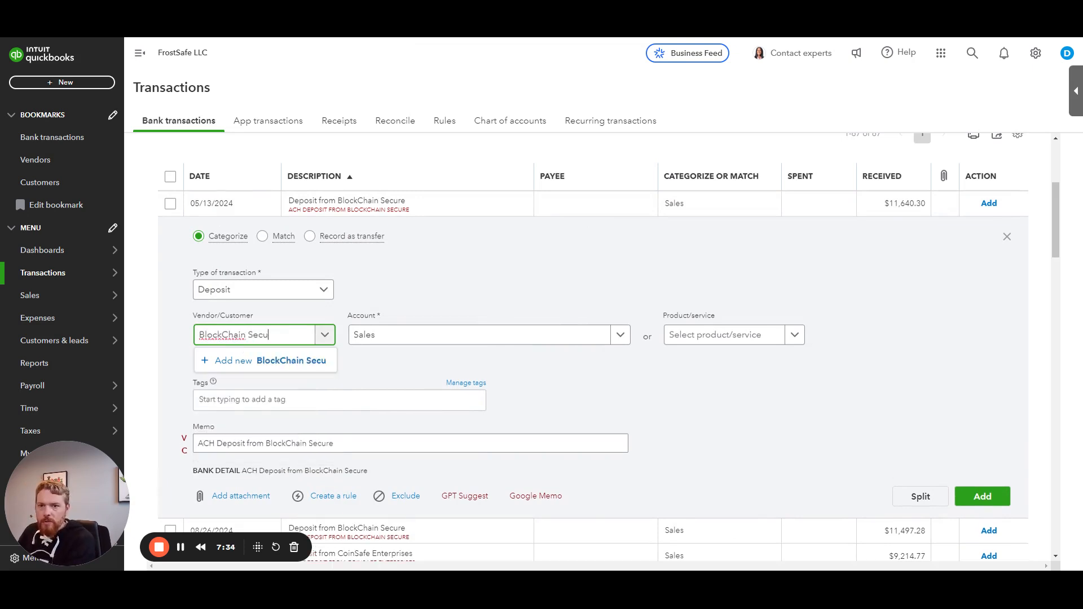
pyautogui.hotkey('ctrl', 'a')
pyautogui.press('Tab')
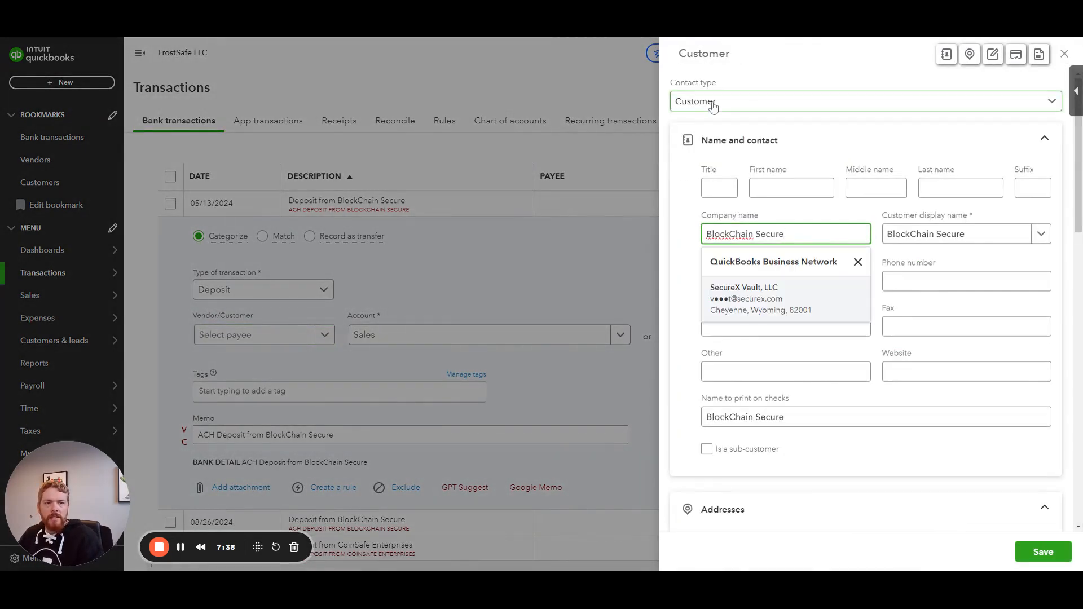
# Step: Enter the new customer's billing address as 500 Block Dr, Miami, FL
pyautogui.click(774, 216)
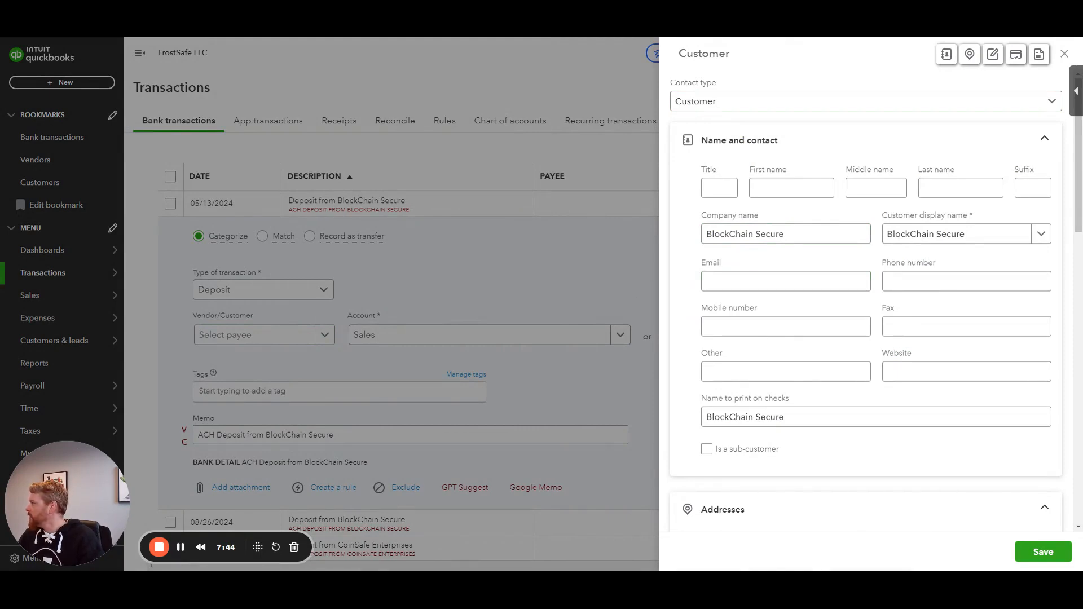
pyautogui.scroll(-4, 786, 415)
pyautogui.click(786, 354)
pyautogui.write('500 Block Dr')
pyautogui.press('Tab')
pyautogui.press('Tab')
pyautogui.press('Tab')
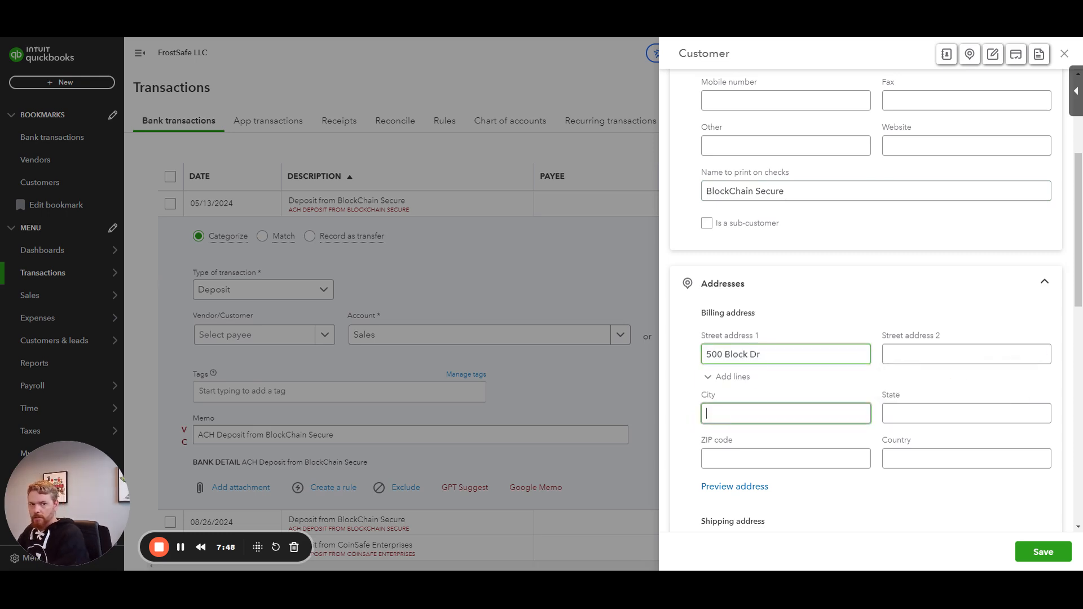
pyautogui.write('Miami')
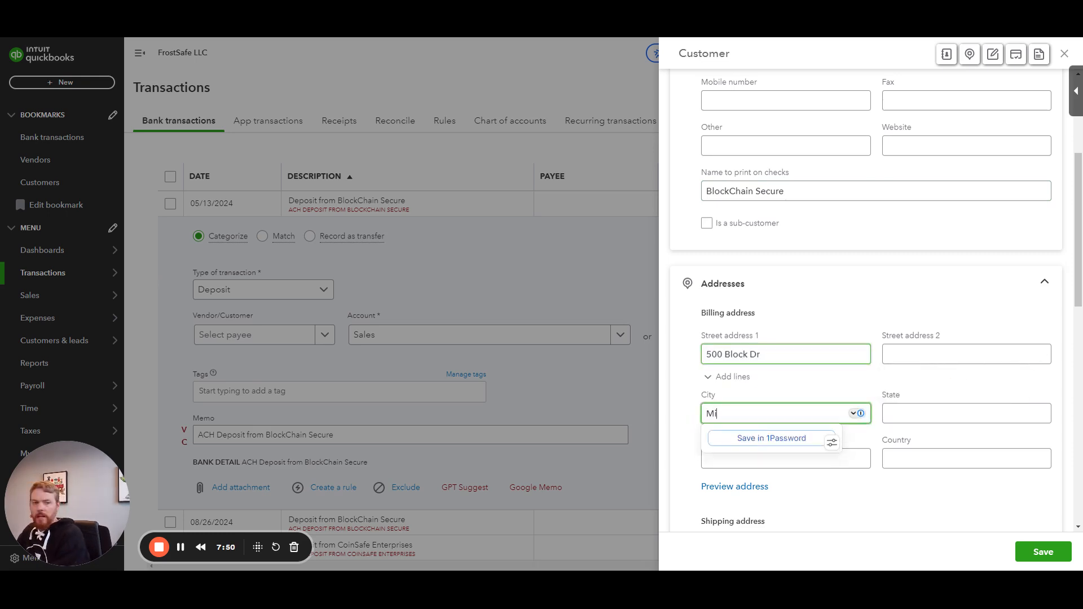
pyautogui.press('Tab')
pyautogui.write('FL')
pyautogui.press('Tab')
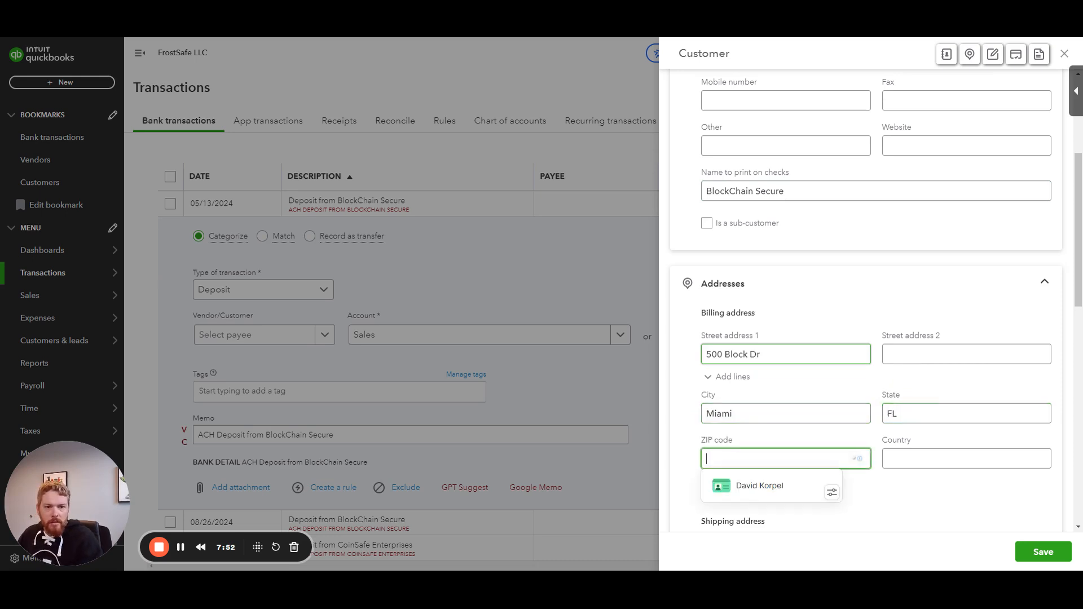
# Step: Paste the customer's e-mail address and phone number, then save the new customer
pyautogui.scroll(4, 866, 305)
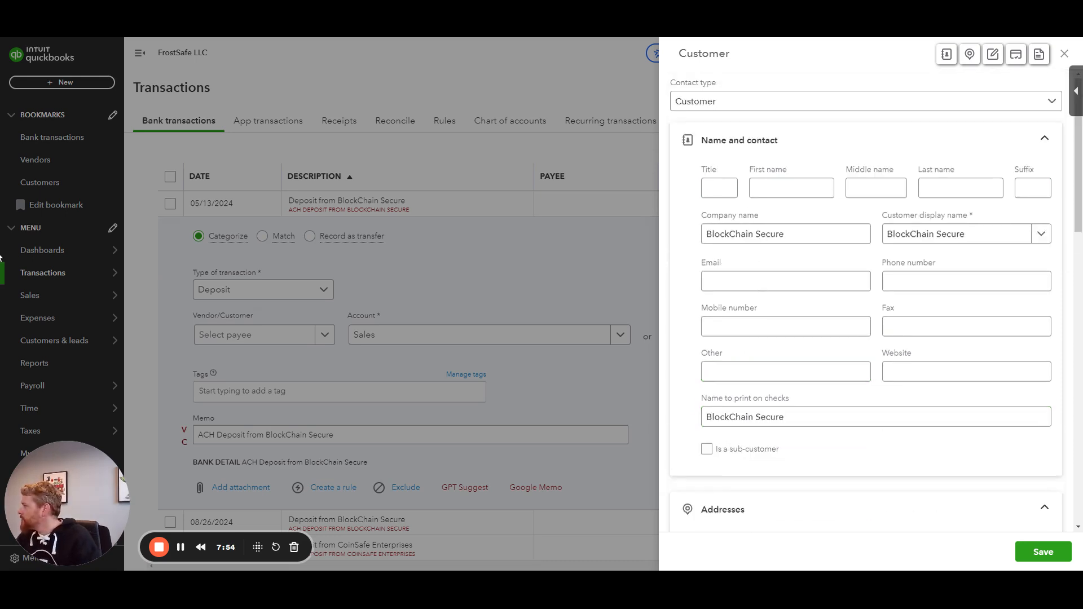
pyautogui.click(786, 281)
pyautogui.hotkey('ctrl', 'v')
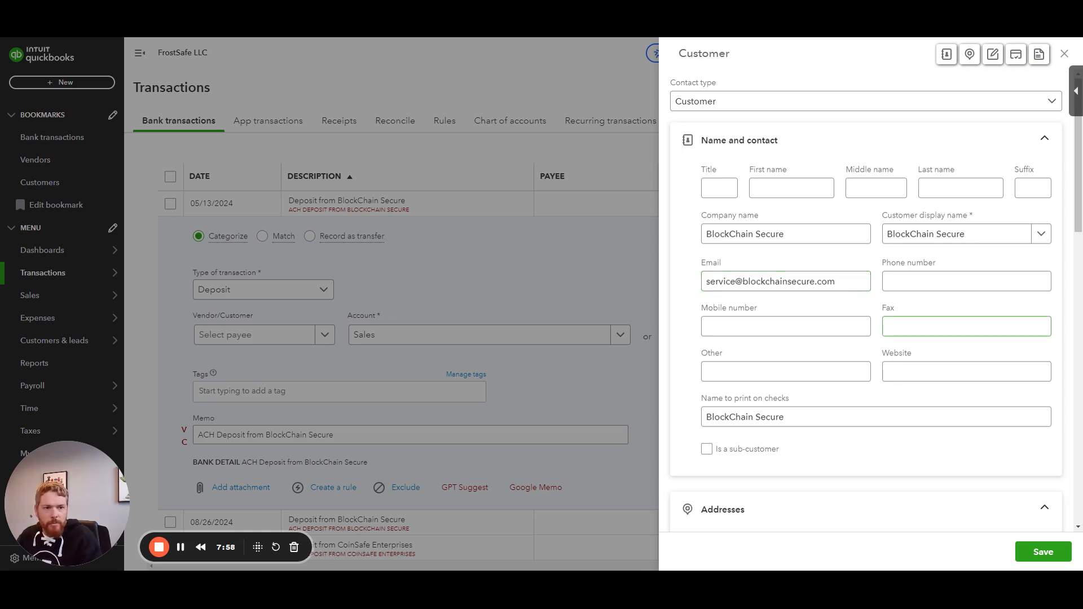
pyautogui.click(966, 282)
pyautogui.hotkey('ctrl', 'v')
pyautogui.click(1043, 553)
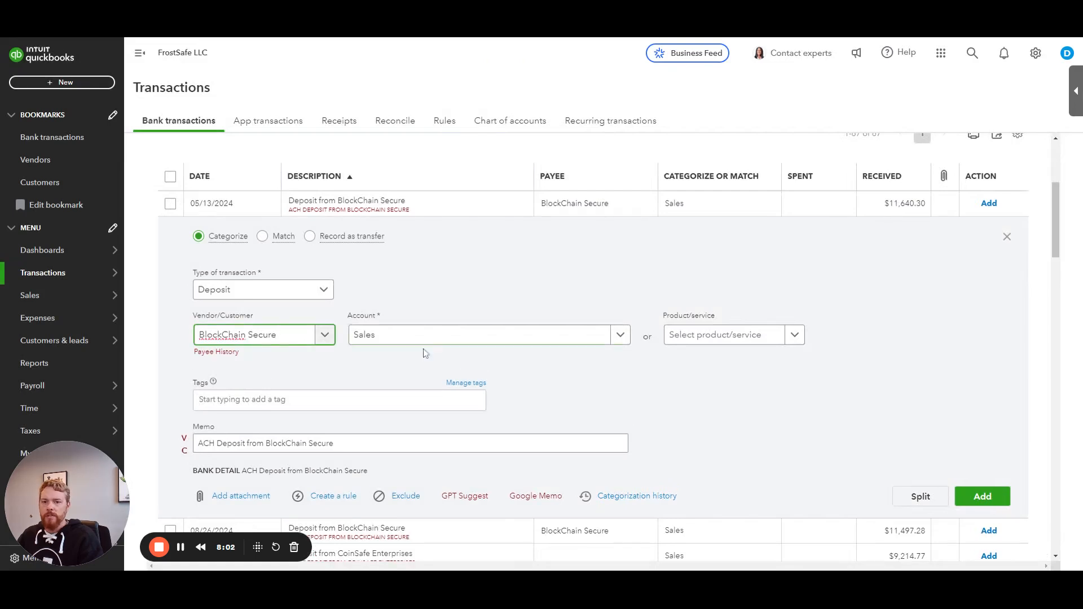
# Step: Start creating a new account named Secondary Tier Consulting from the deposit's account field
pyautogui.click(395, 338)
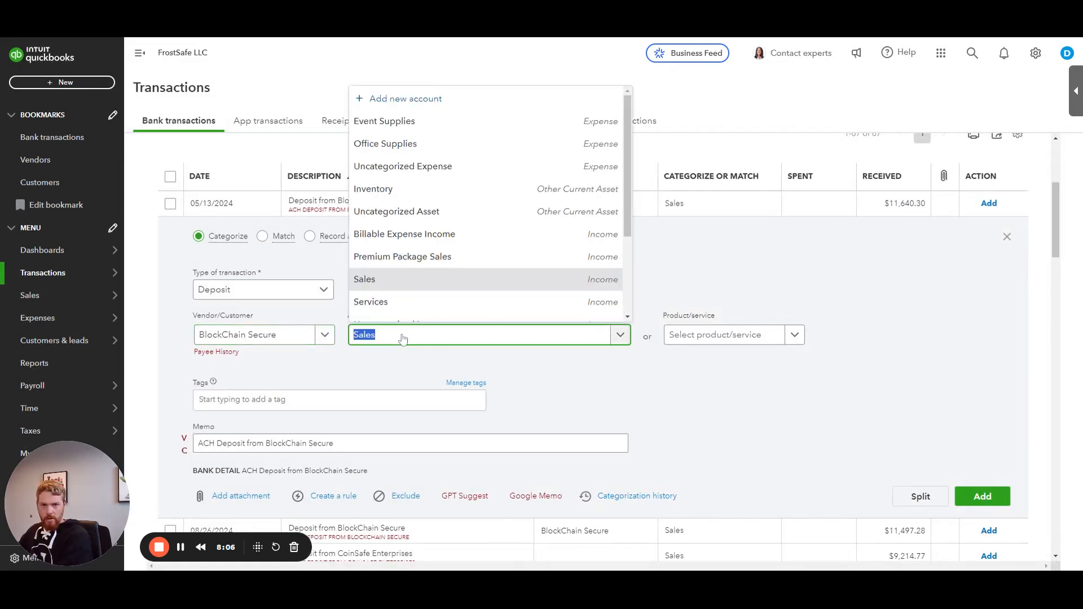
pyautogui.write('Secondary')
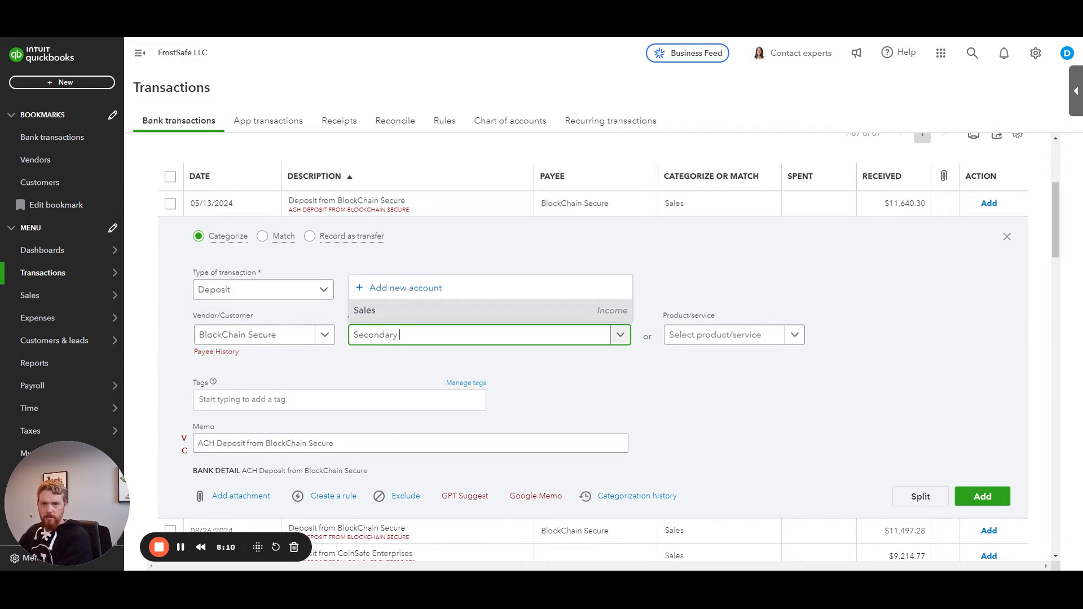
pyautogui.write(' Tier Consult')
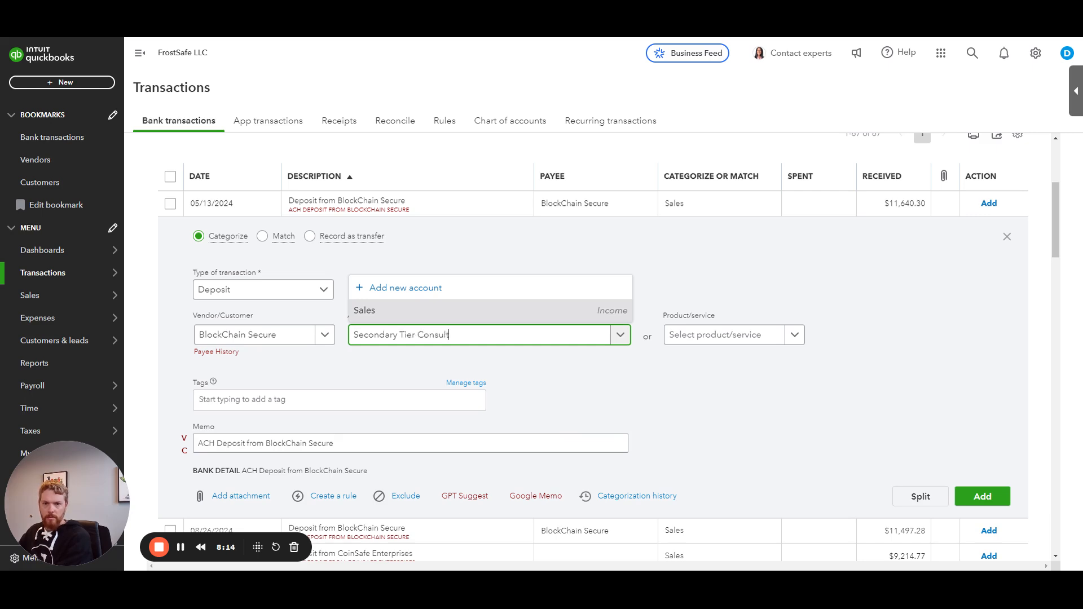
pyautogui.write('ing')
pyautogui.hotkey('ctrl', 'a')
pyautogui.click(406, 287)
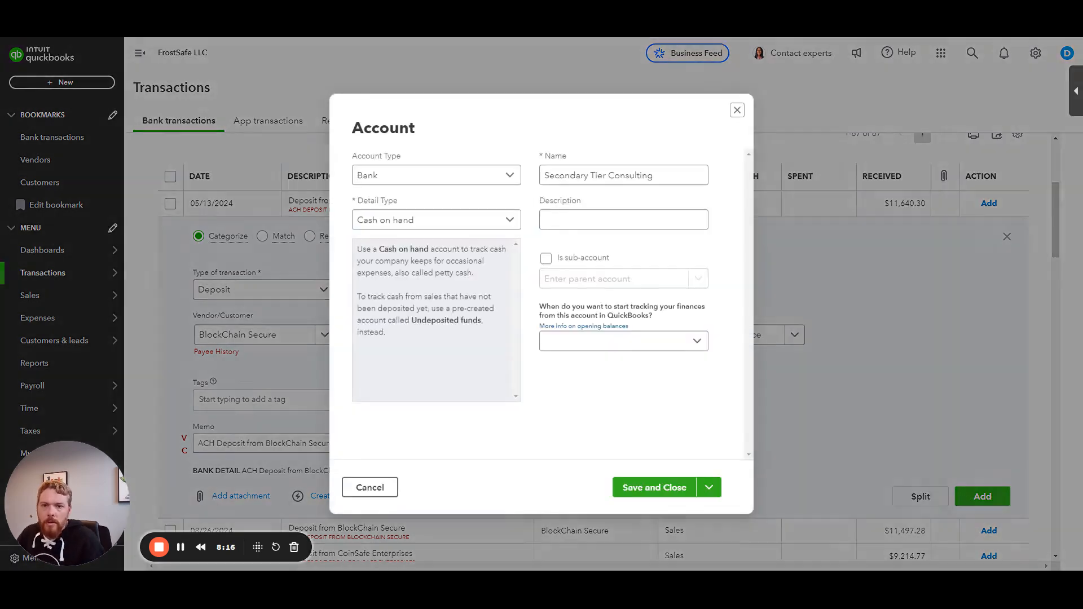
# Step: Set the new account's type to Income and save it
pyautogui.click(425, 179)
pyautogui.scroll(-2, 416, 248)
pyautogui.click(402, 314)
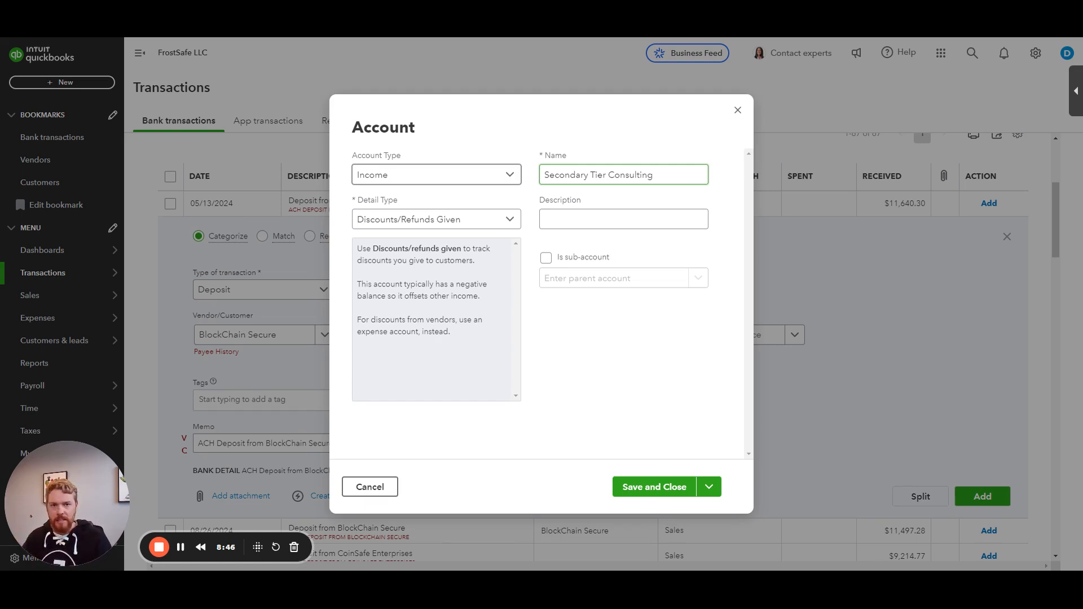
pyautogui.click(568, 268)
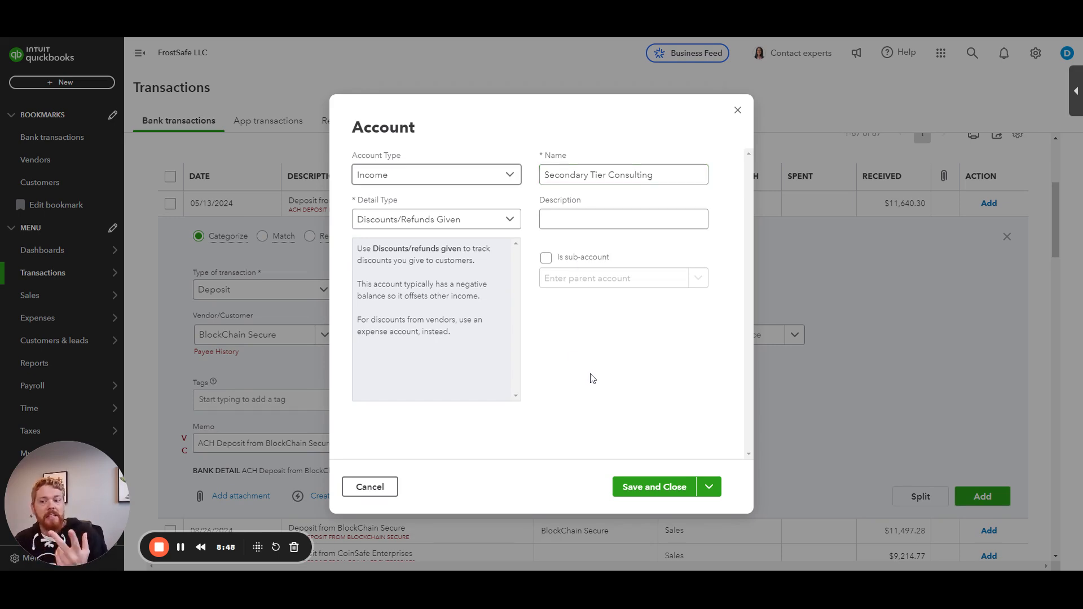
pyautogui.click(638, 488)
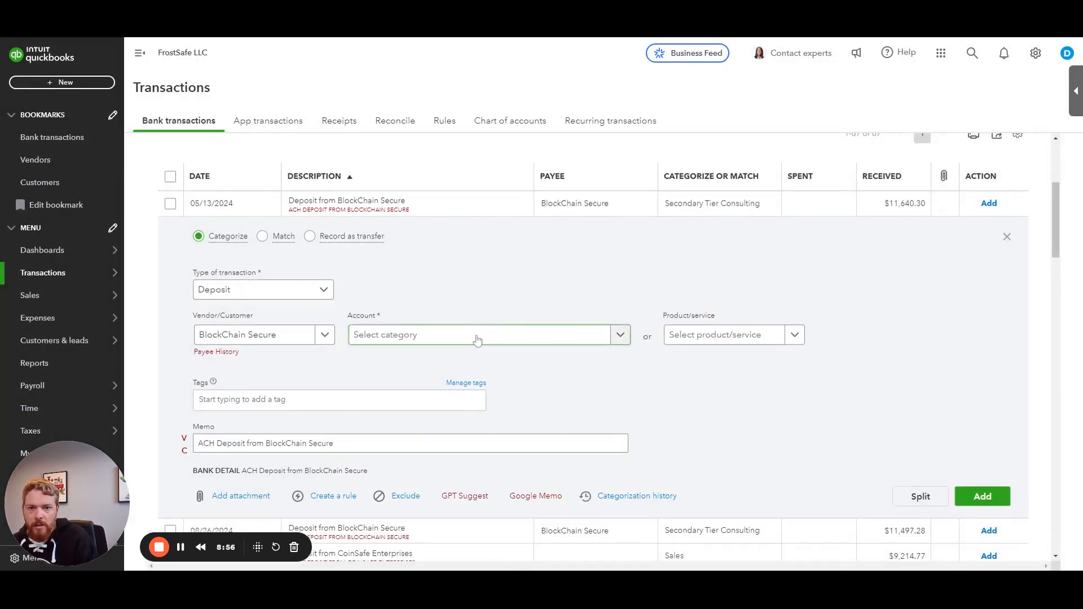
# Step: Set the 05/13/2024 deposit's account to Secondary Tier Consulting and add the transaction
pyautogui.click(477, 338)
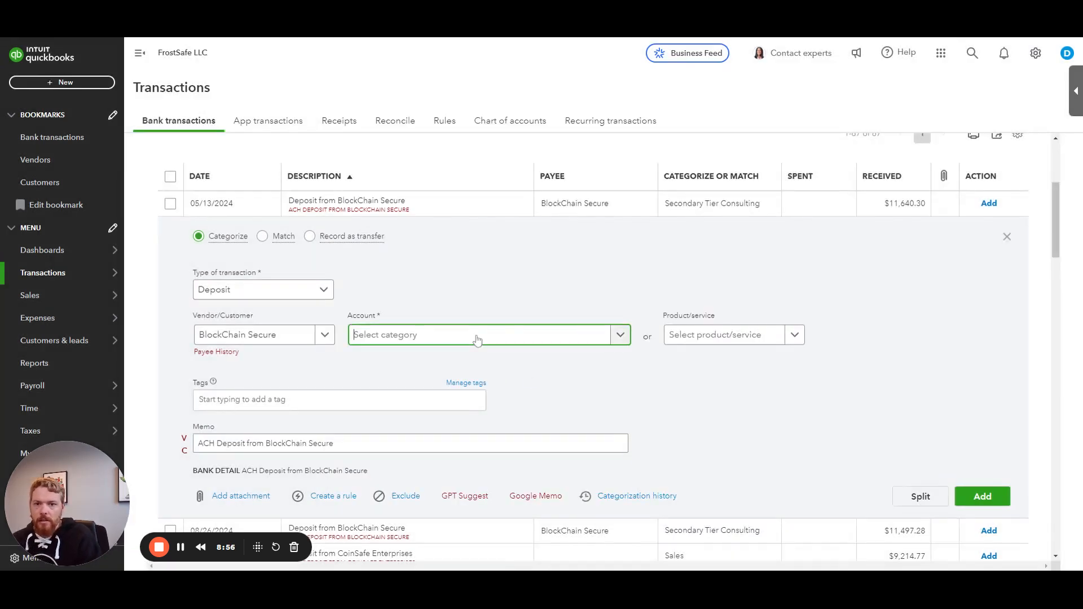
pyautogui.click(460, 124)
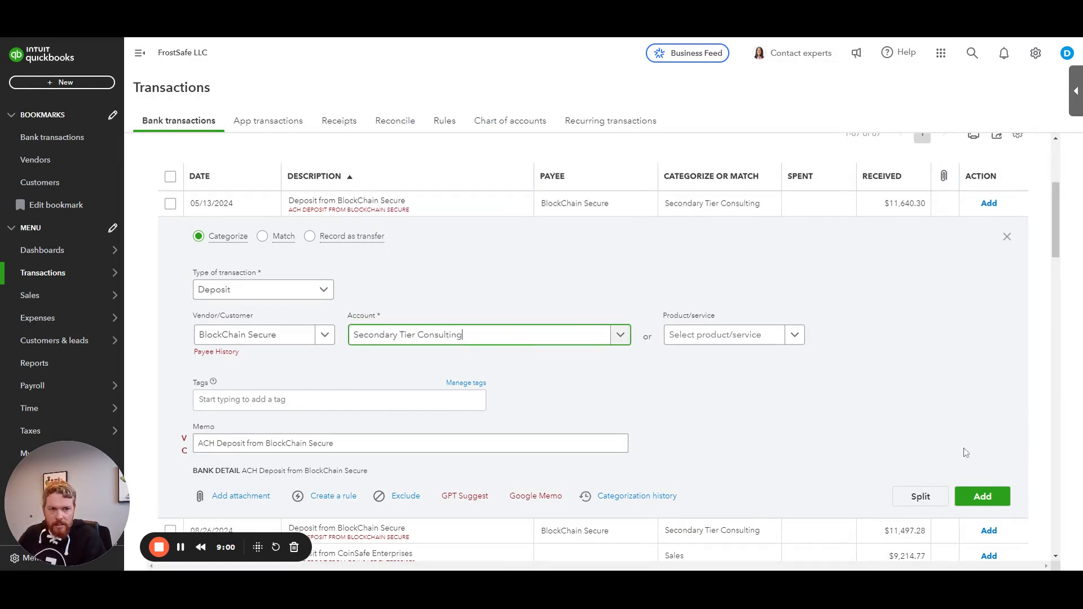
pyautogui.click(995, 499)
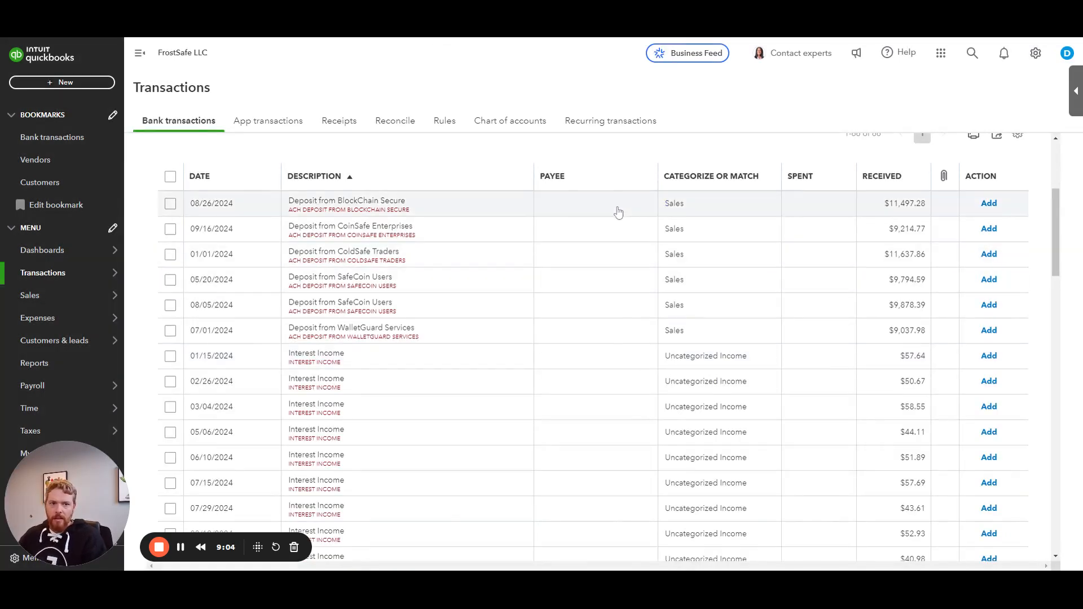
# Step: Open the 08/26/2024 BlockChain Secure deposit and choose BlockChain Secure as its payee
pyautogui.click(616, 214)
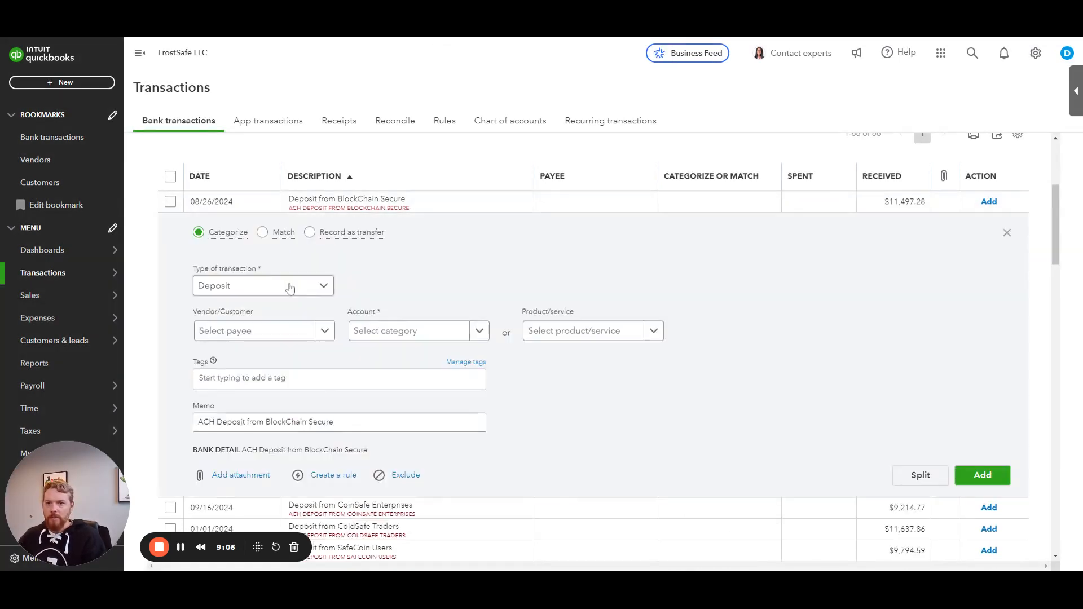
pyautogui.click(266, 333)
pyautogui.write('block')
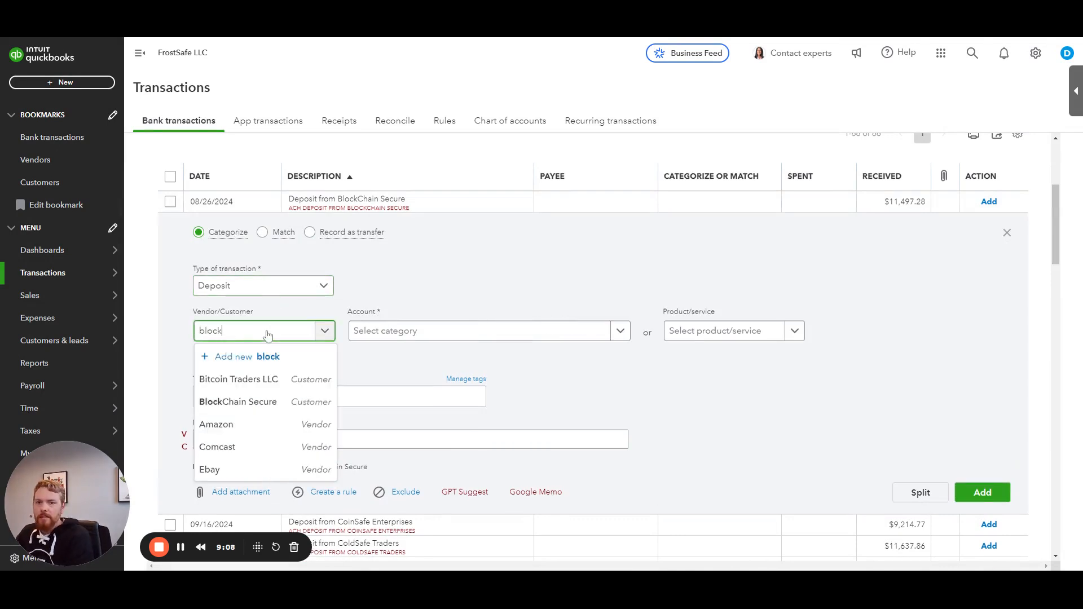
pyautogui.click(262, 381)
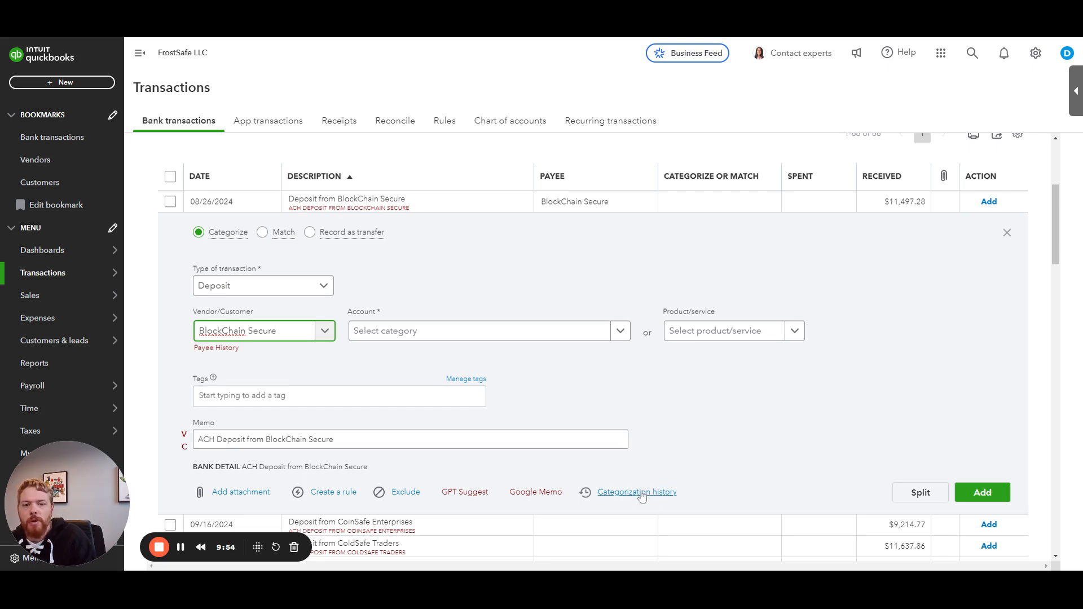
# Step: Clear the payee and choose BlockChain Secure again
pyautogui.moveTo(281, 333); pyautogui.dragTo(102, 323)
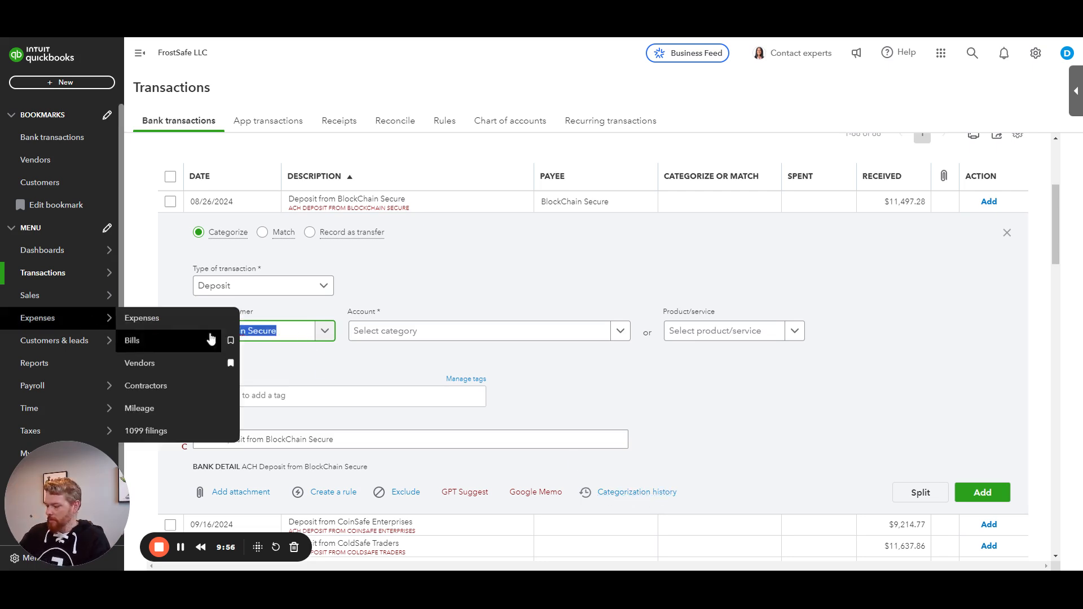
pyautogui.press('BackSpace')
pyautogui.click(452, 298)
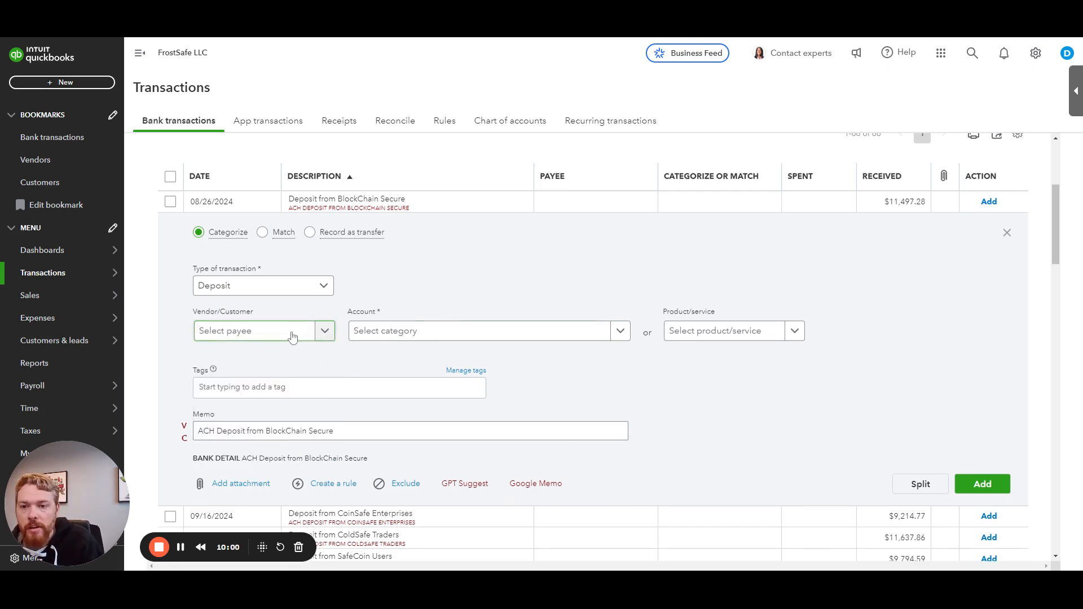
pyautogui.click(237, 333)
pyautogui.write('block')
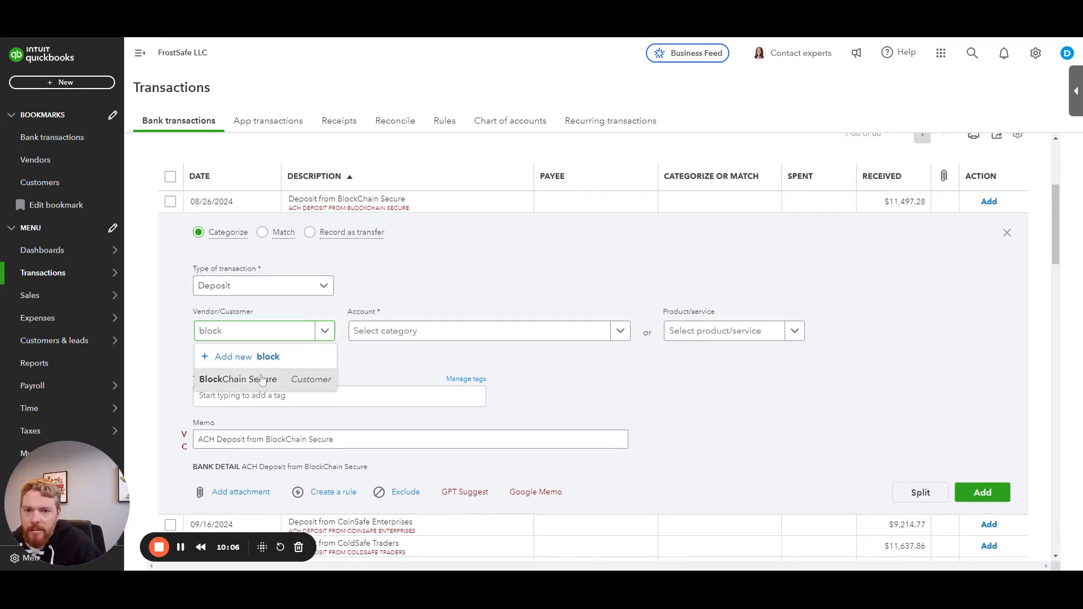
pyautogui.click(262, 379)
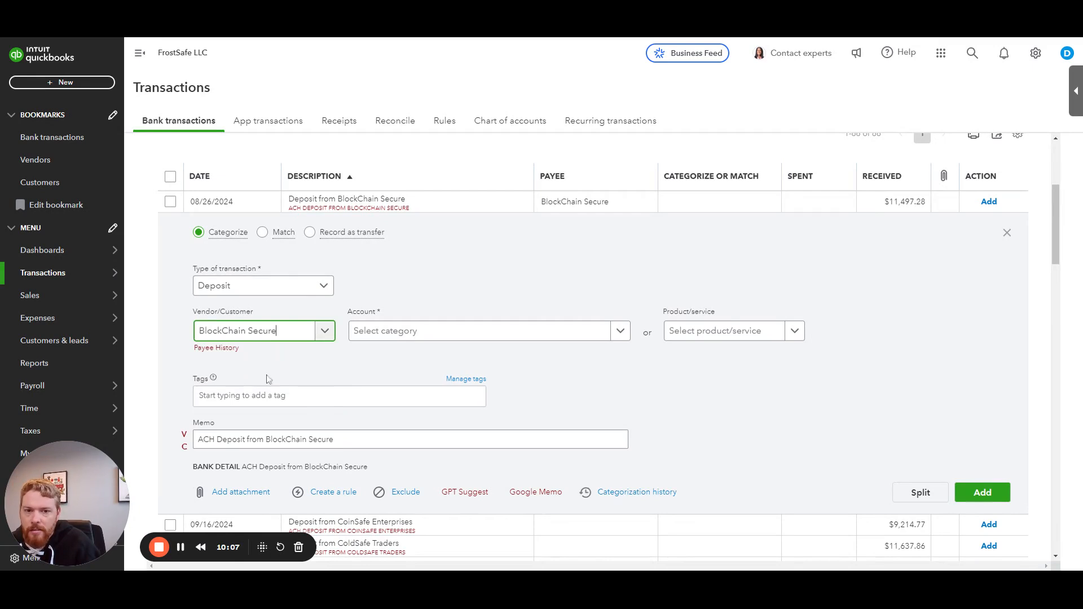
# Step: Assign Secondary Tier Consulting to the 08/26/2024 deposit from the payee's categorization history
pyautogui.click(633, 493)
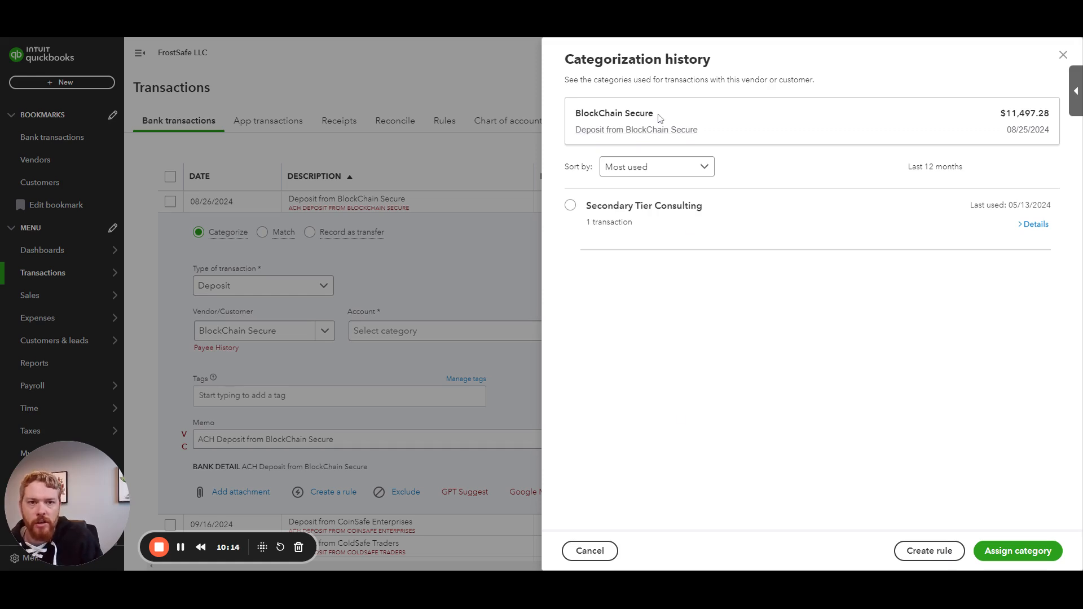
pyautogui.moveTo(649, 114); pyautogui.dragTo(575, 114)
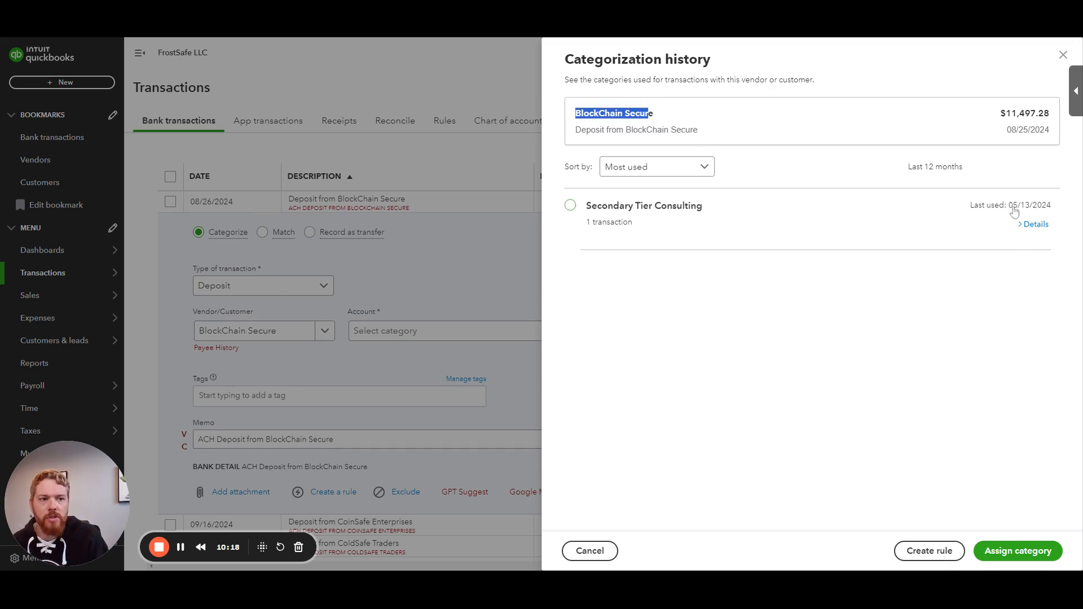
pyautogui.click(1035, 225)
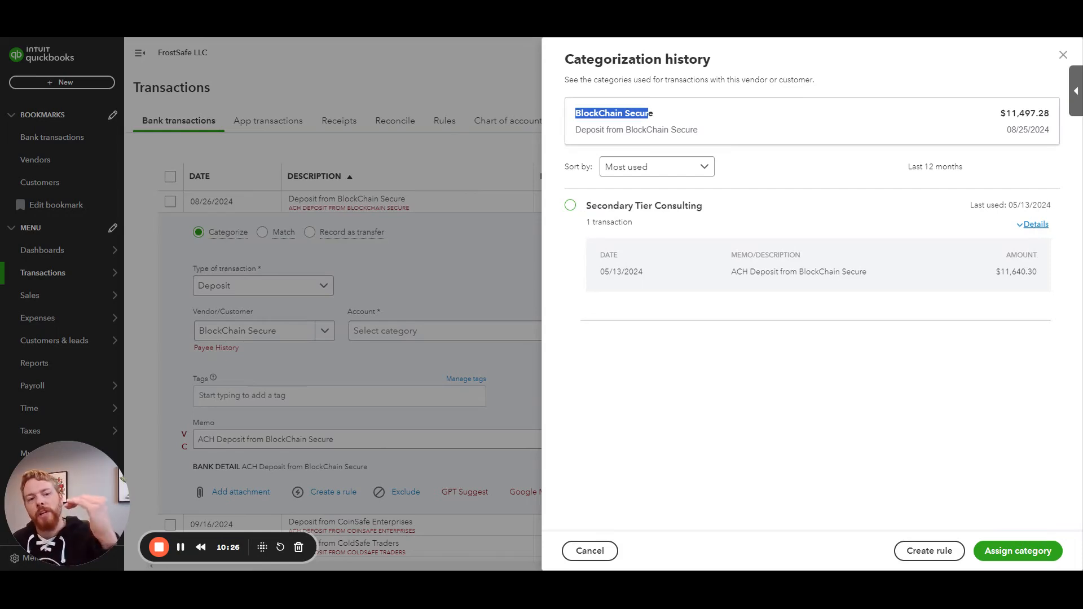
pyautogui.click(652, 215)
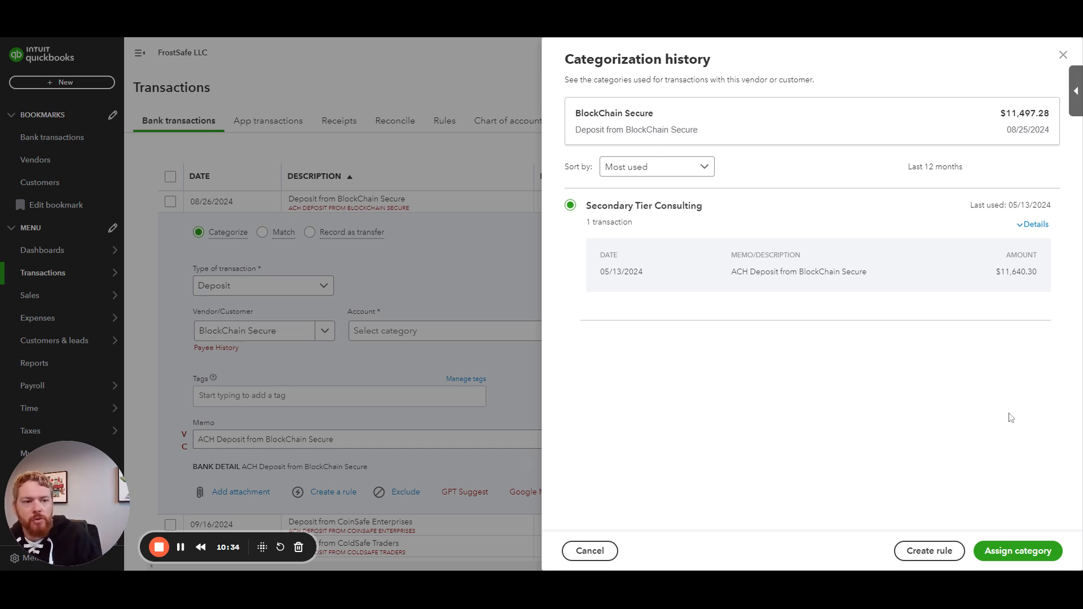
pyautogui.click(1007, 550)
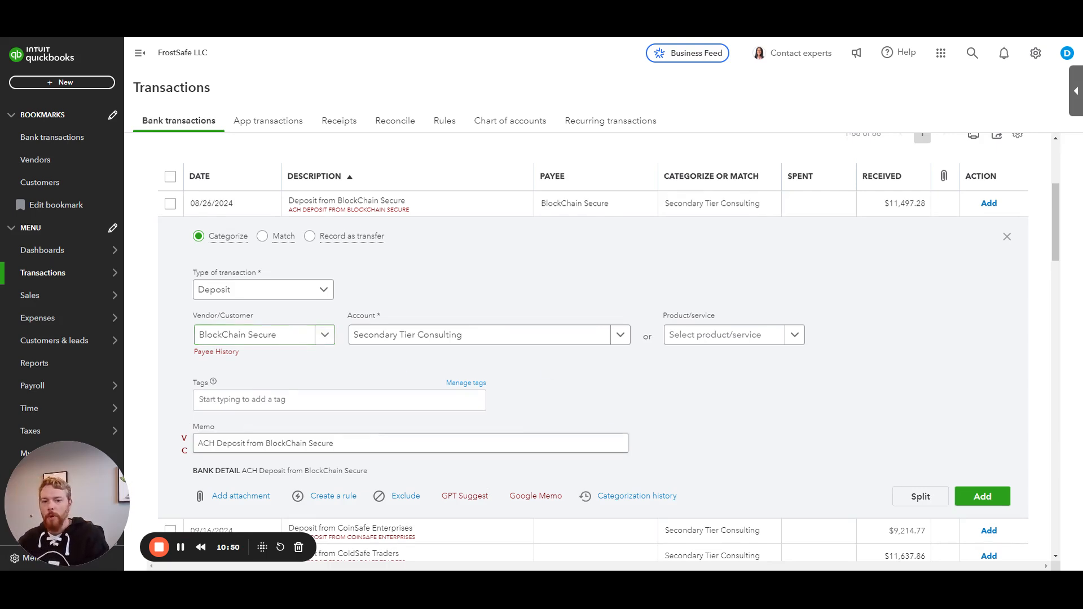
# Step: Reopen the categorization history and examine the period it covers
pyautogui.click(621, 496)
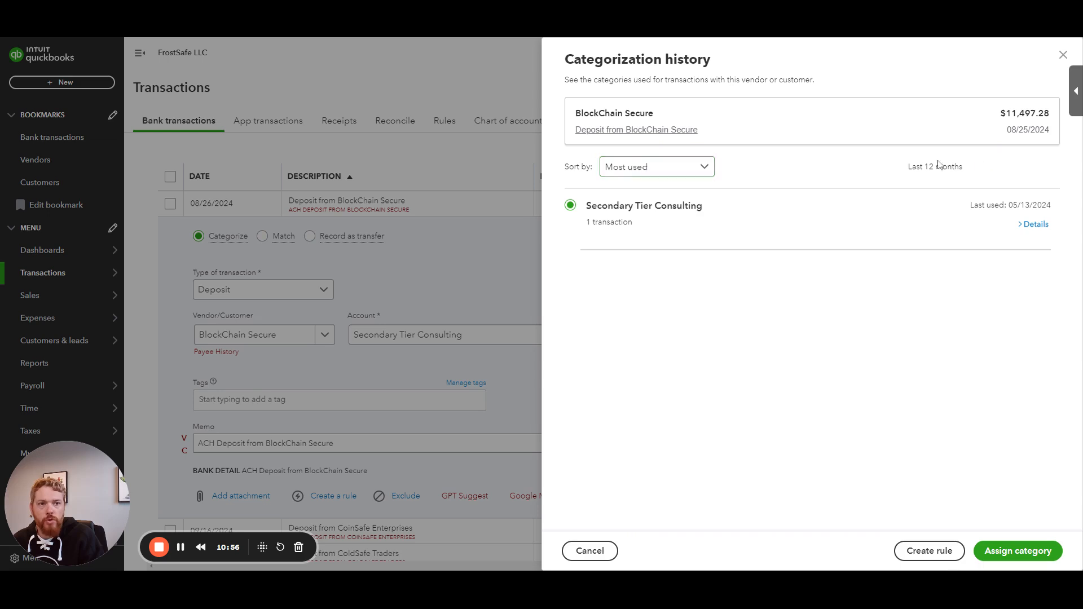
pyautogui.moveTo(900, 168); pyautogui.dragTo(985, 170)
pyautogui.click(983, 172)
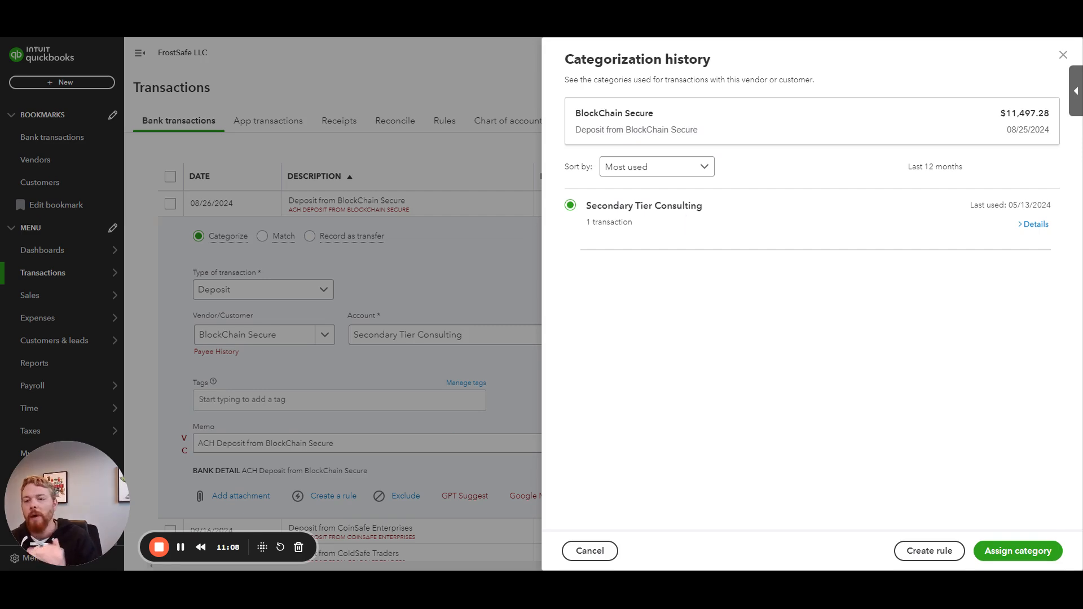
# Step: Reassign Secondary Tier Consulting from the history and add the 08/26/2024 BlockChain Secure deposit
pyautogui.click(1018, 553)
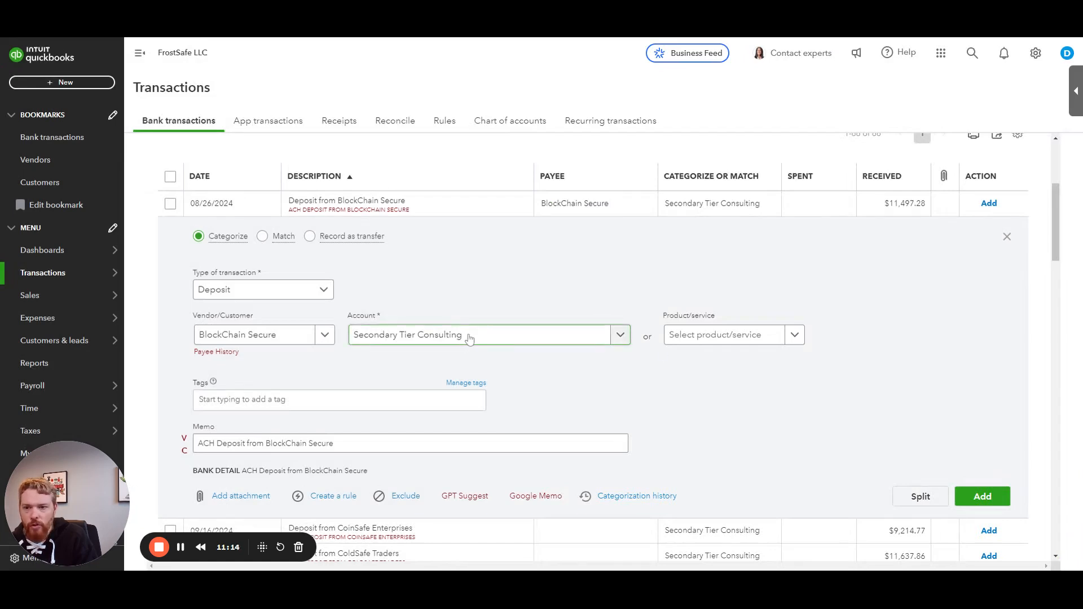
pyautogui.click(982, 496)
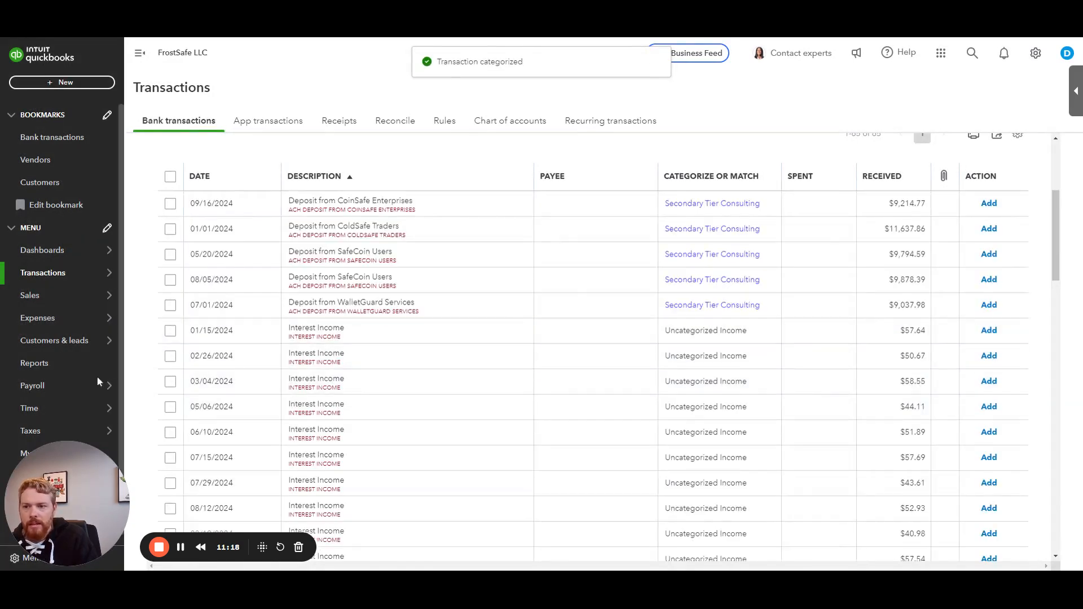
# Step: Open the Profit and Loss report to review income, then return to the bank transactions
pyautogui.click(70, 368)
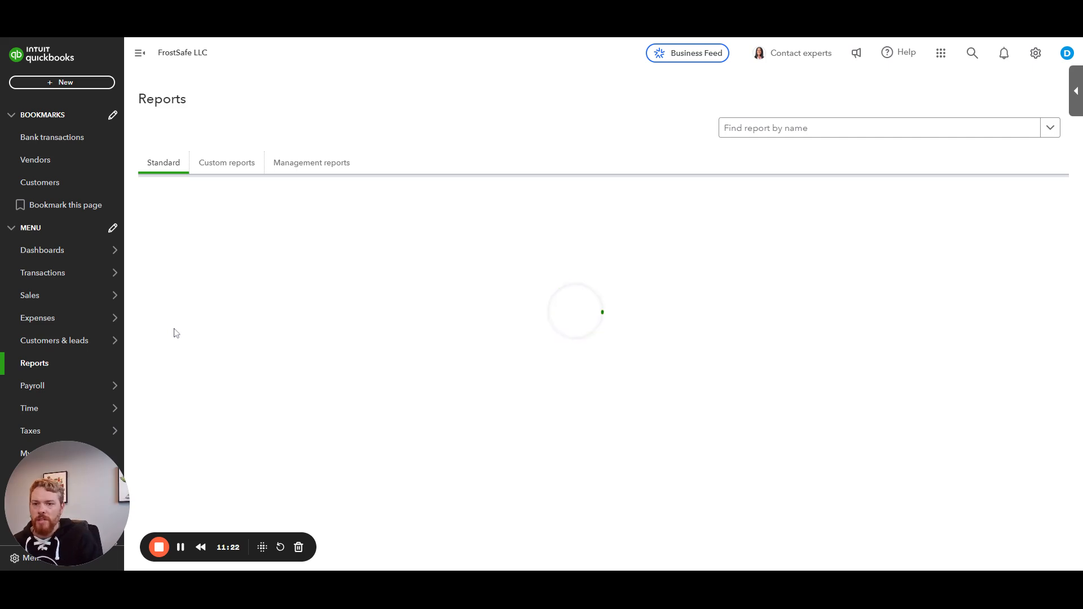
pyautogui.click(180, 299)
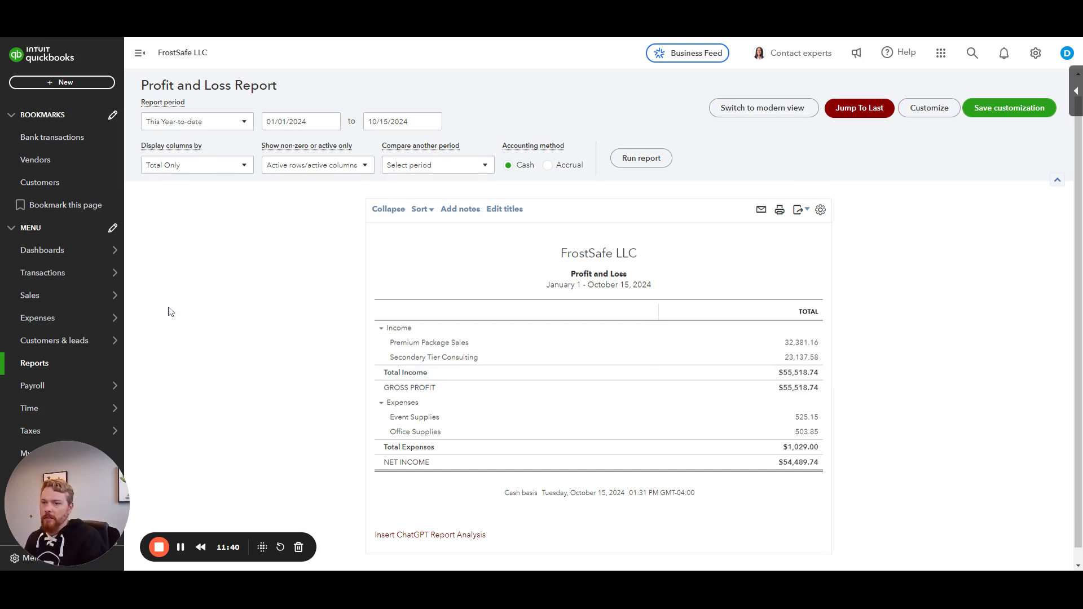
pyautogui.click(50, 274)
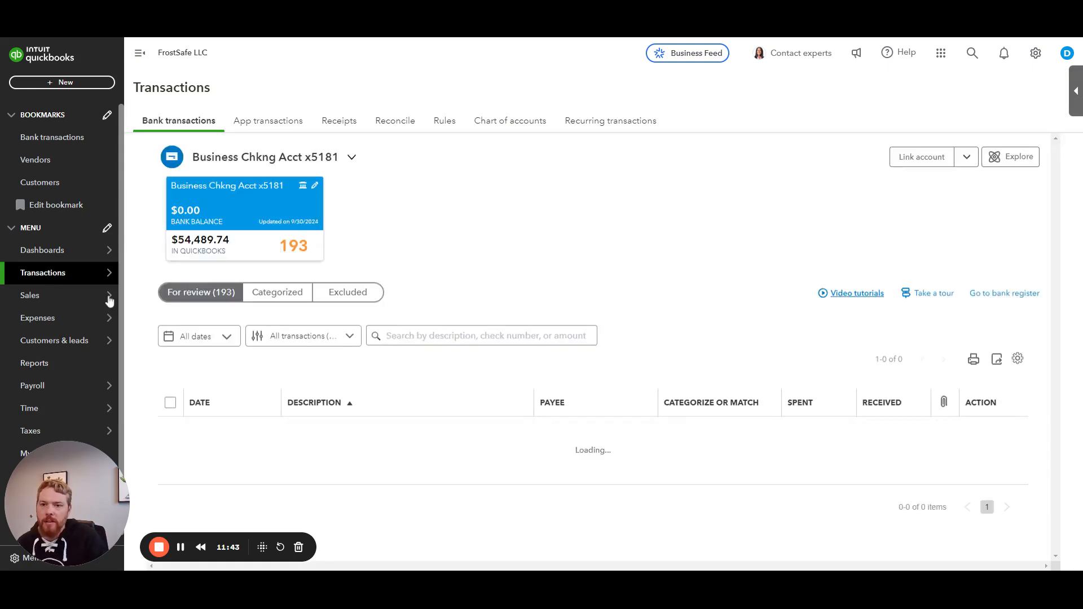
# Step: Filter the bank feed to money-in transactions and search for interest
pyautogui.click(334, 340)
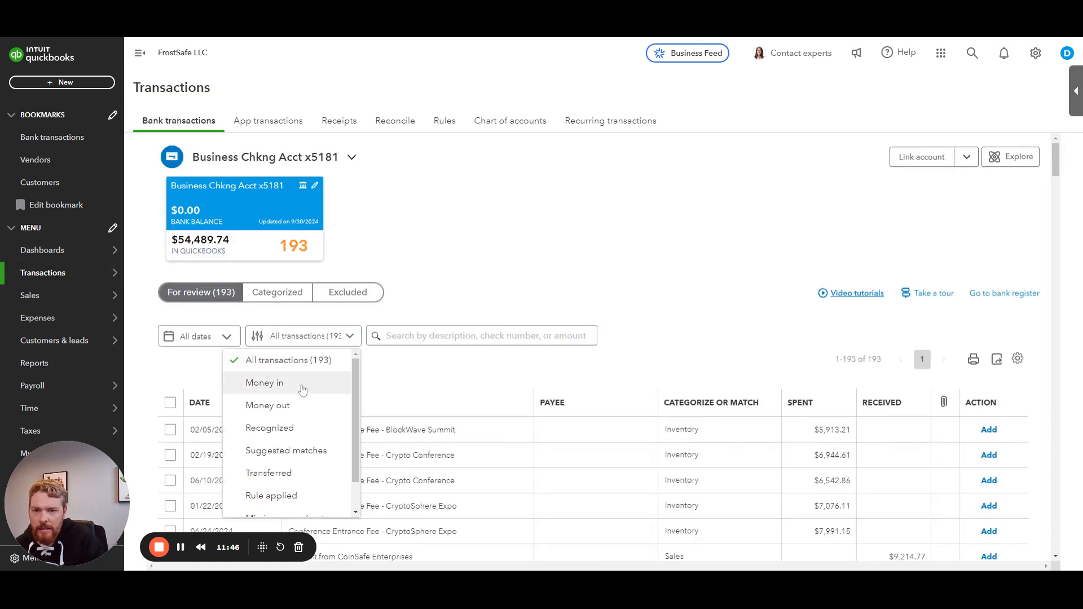
pyautogui.click(302, 384)
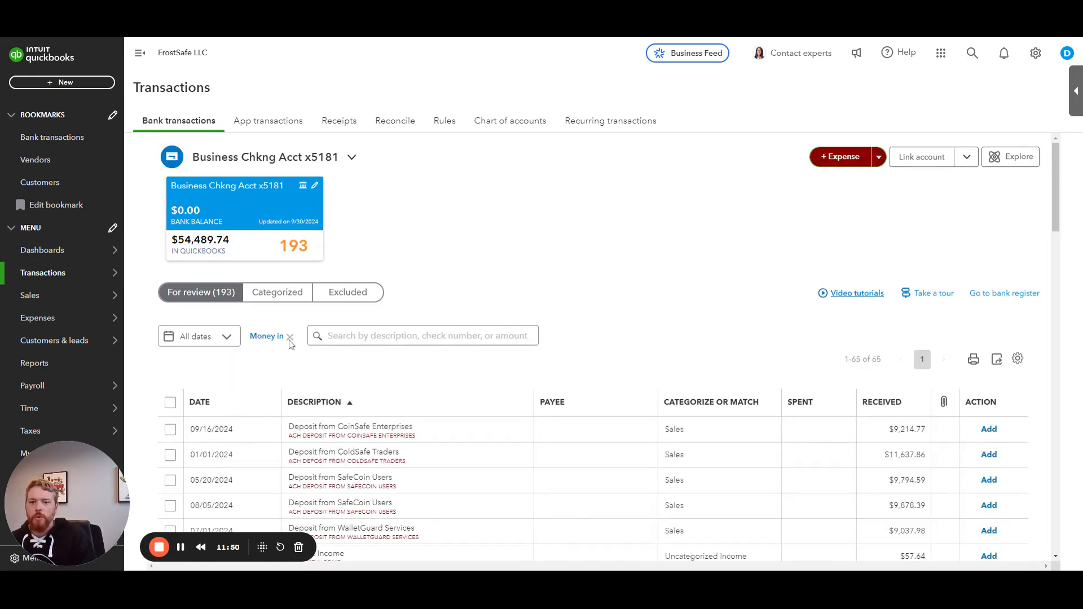
pyautogui.scroll(-15, 474, 367)
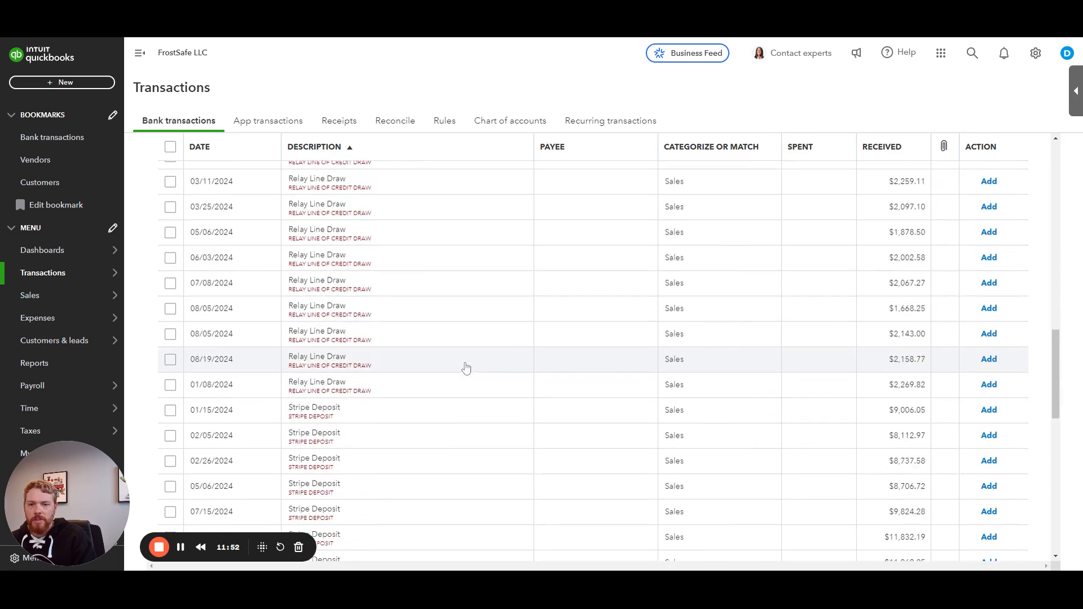
pyautogui.scroll(15, 465, 375)
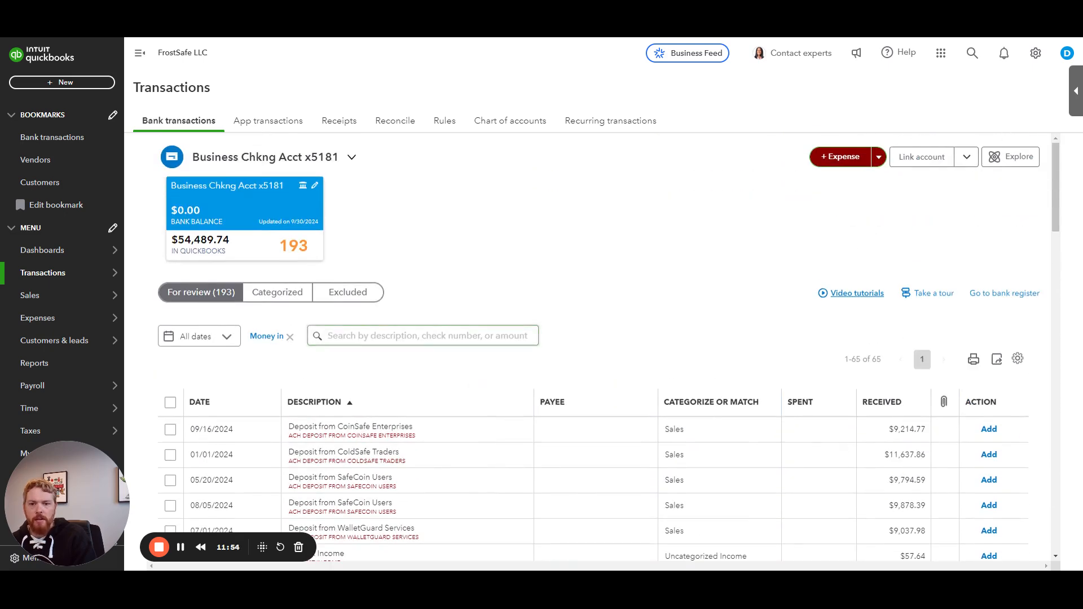
pyautogui.click(422, 335)
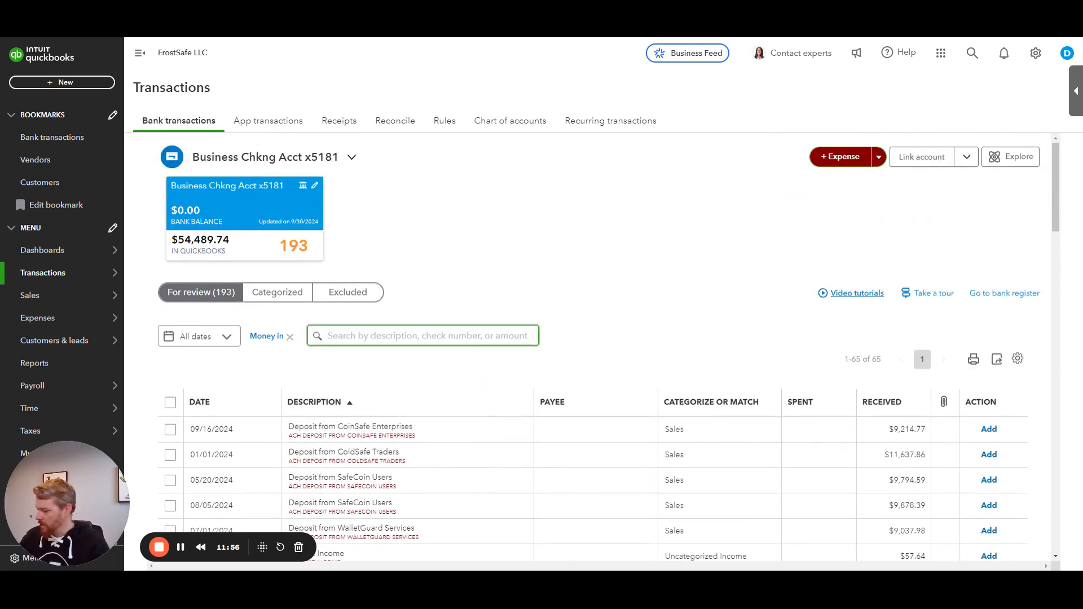
pyautogui.write('interest')
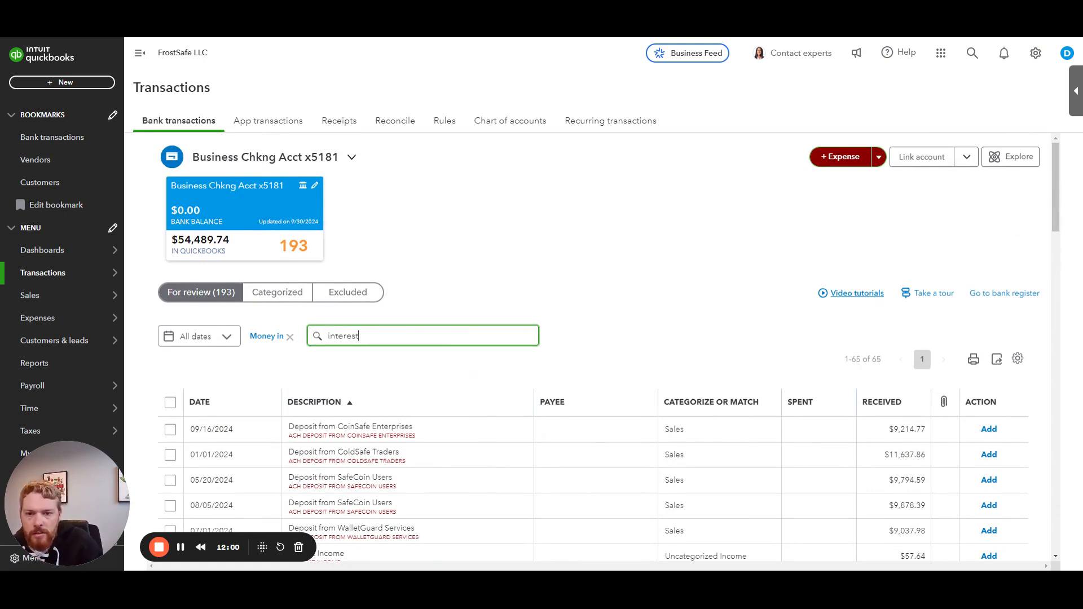
pyautogui.press('Return')
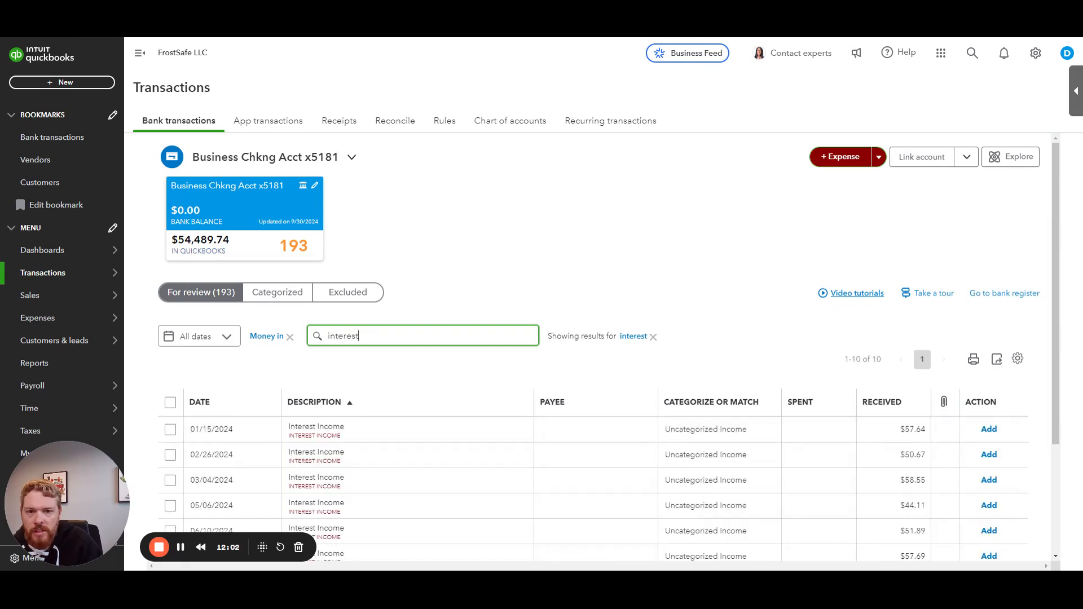
# Step: Select all the interest transactions to review their combined batch total
pyautogui.moveTo(548, 336)
pyautogui.mouseDown()
pyautogui.moveTo(624, 336)
pyautogui.moveTo(548, 337)
pyautogui.mouseUp()
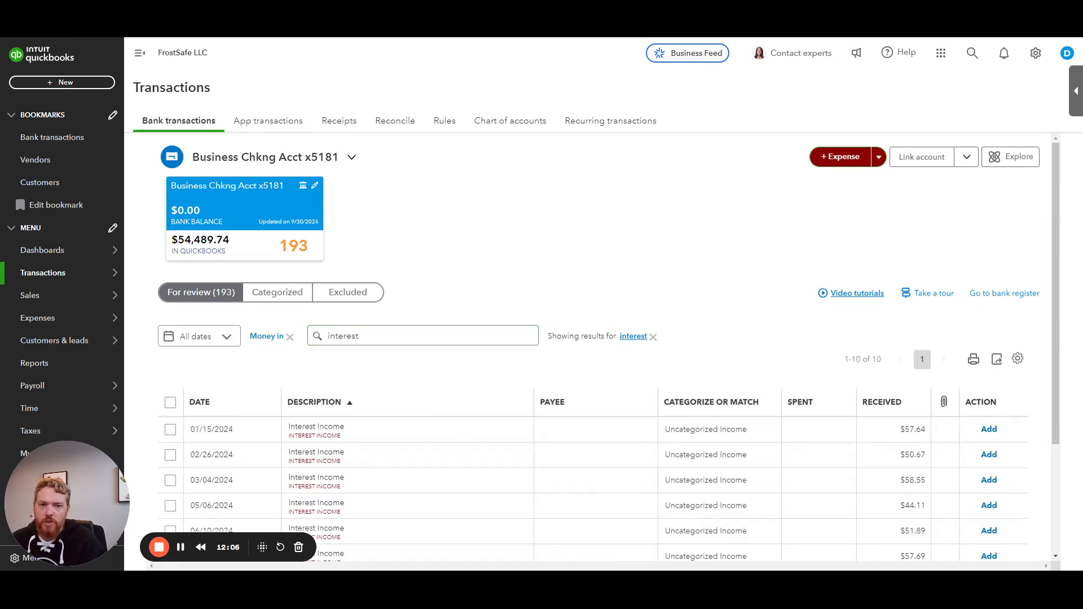
pyautogui.scroll(-2, 578, 327)
pyautogui.scroll(-1, 578, 321)
pyautogui.click(170, 250)
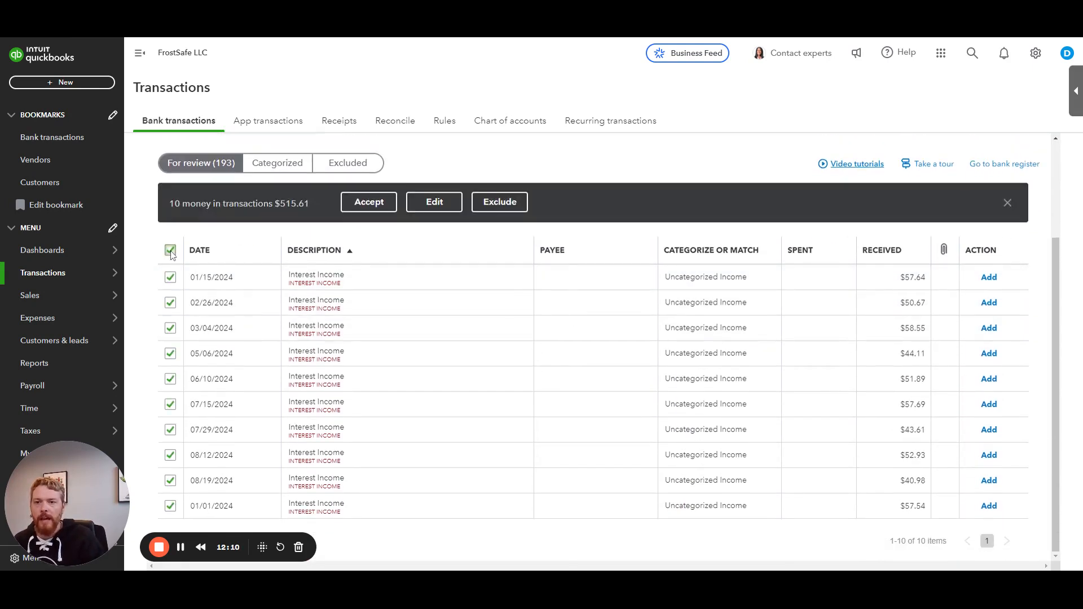
pyautogui.moveTo(275, 205); pyautogui.dragTo(310, 205)
pyautogui.click(311, 205)
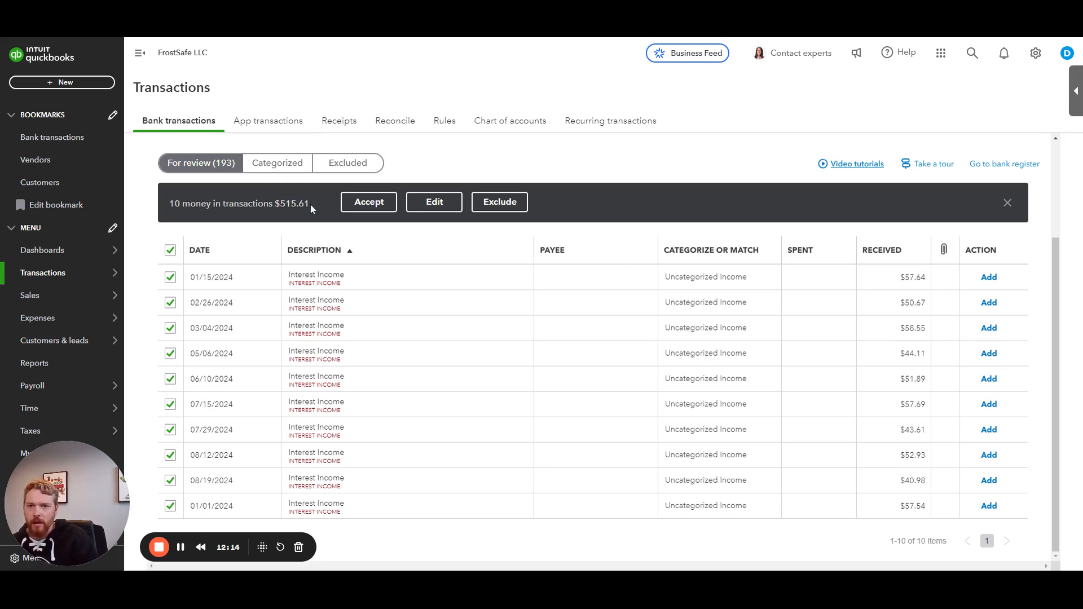
pyautogui.click(171, 251)
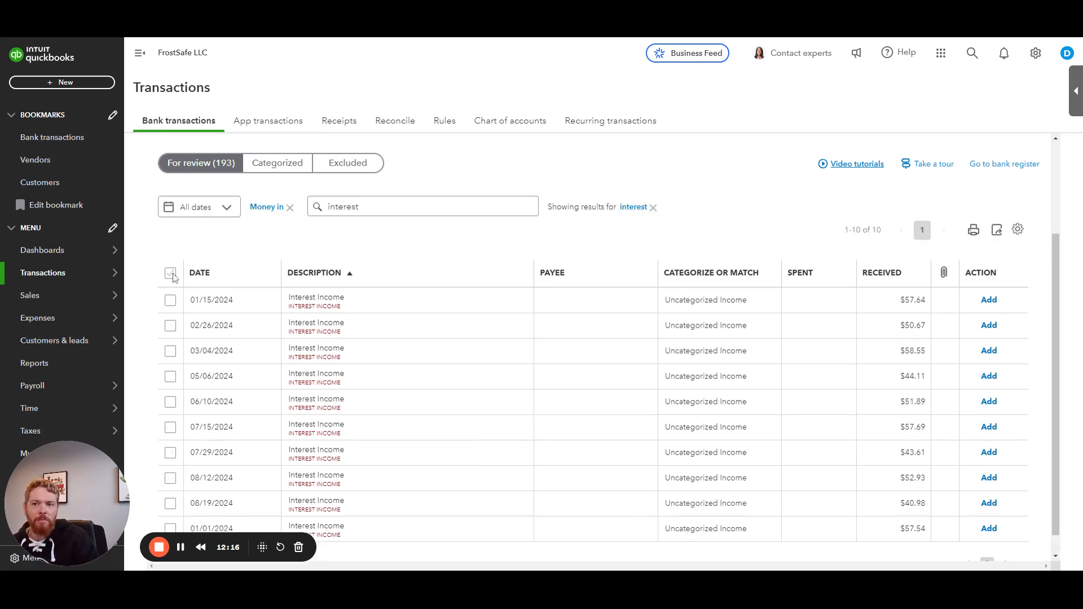
pyautogui.click(171, 275)
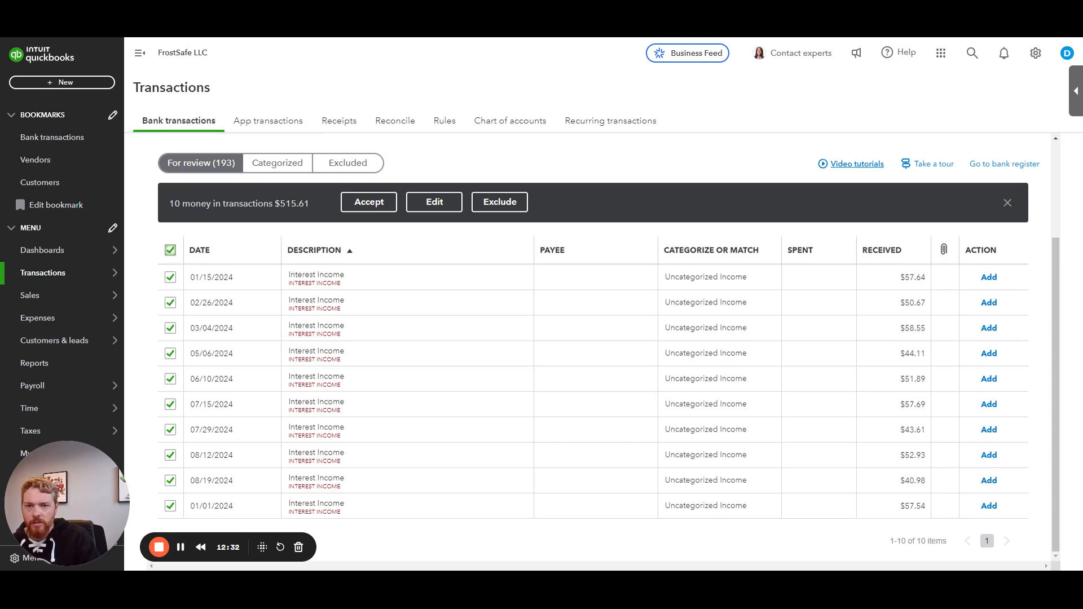
# Step: Open the 01/15/2024 interest deposit and add TD Bank as a new customer payee
pyautogui.click(456, 284)
pyautogui.click(171, 250)
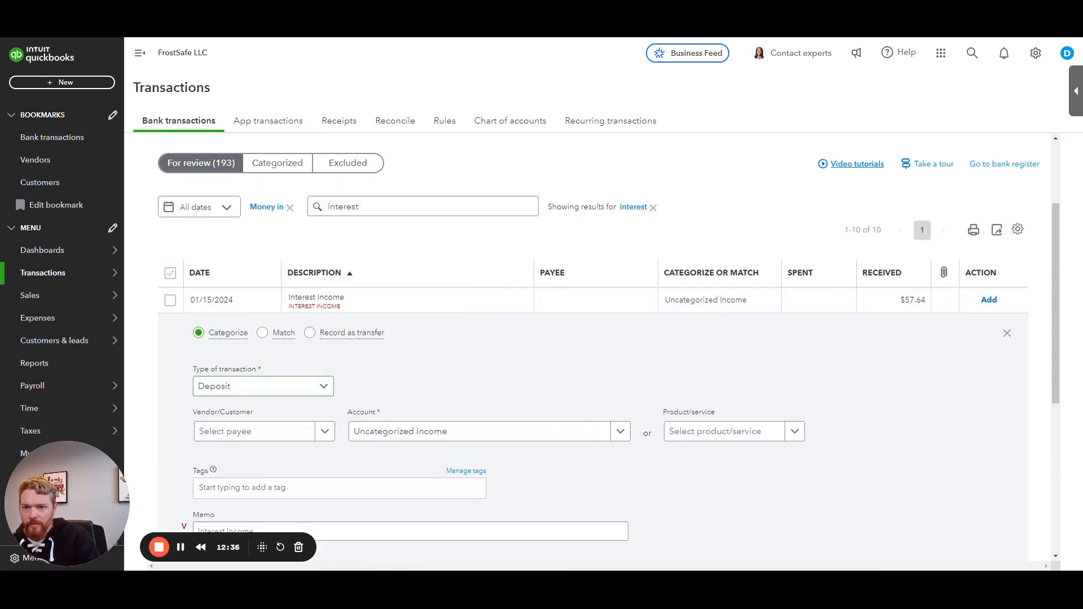
pyautogui.click(252, 432)
pyautogui.scroll(2, 456, 415)
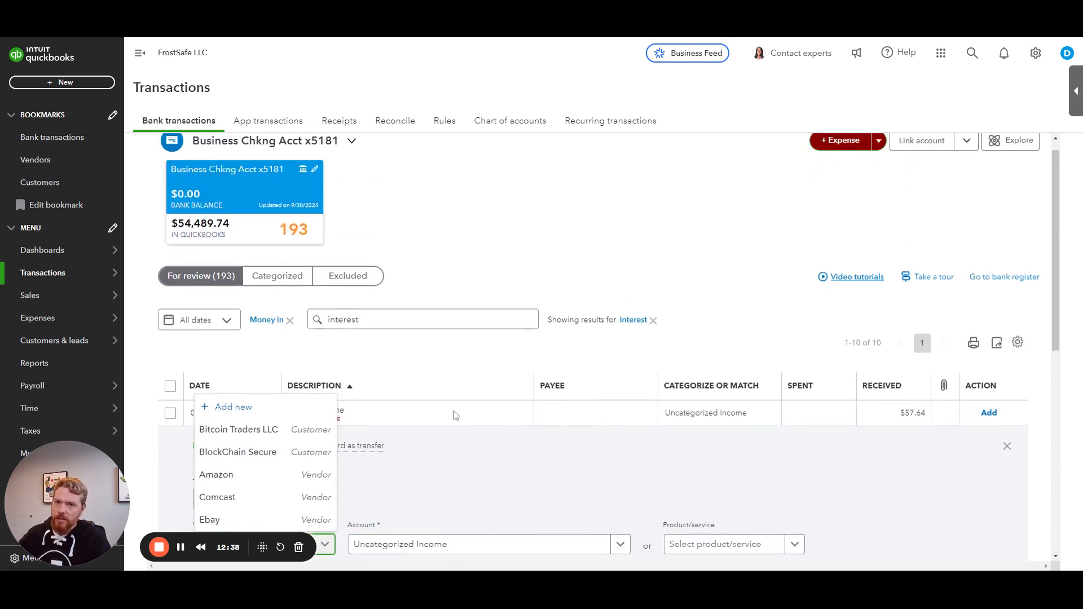
pyautogui.write('TD Bank')
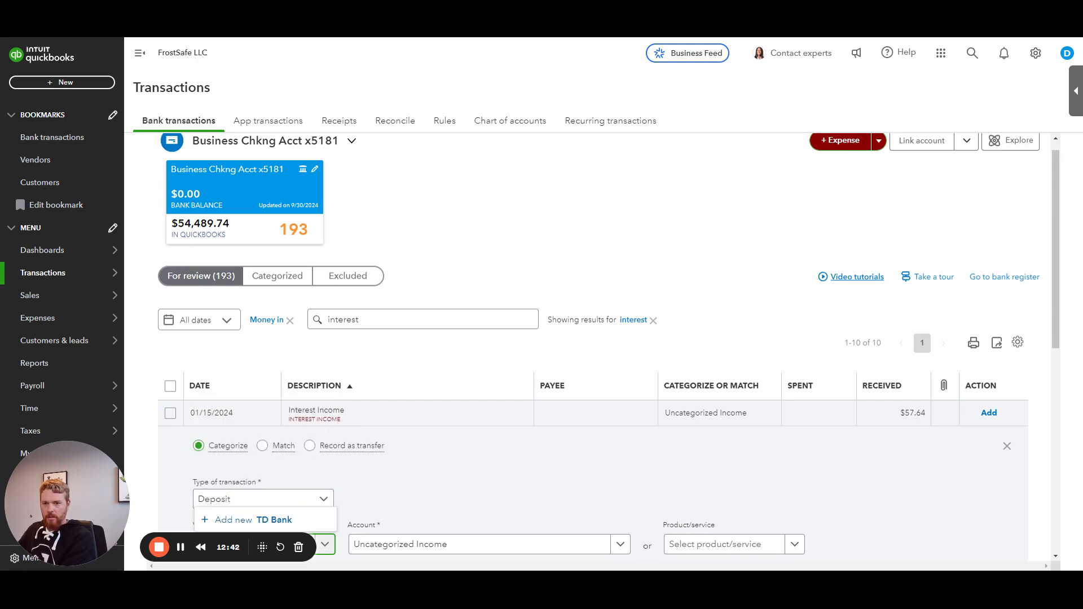
pyautogui.press('Return')
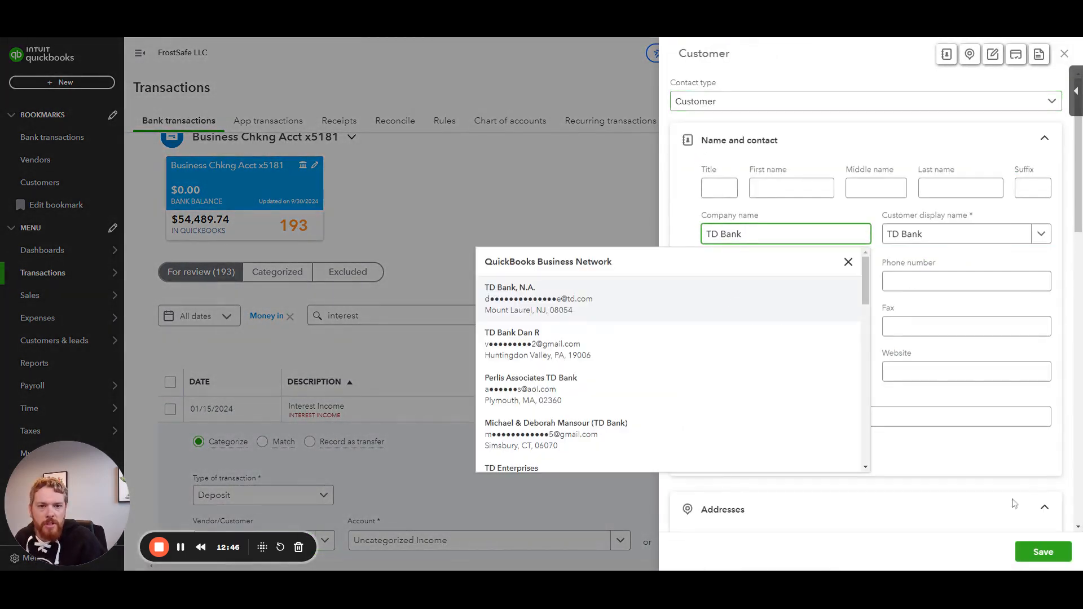
pyautogui.click(1043, 552)
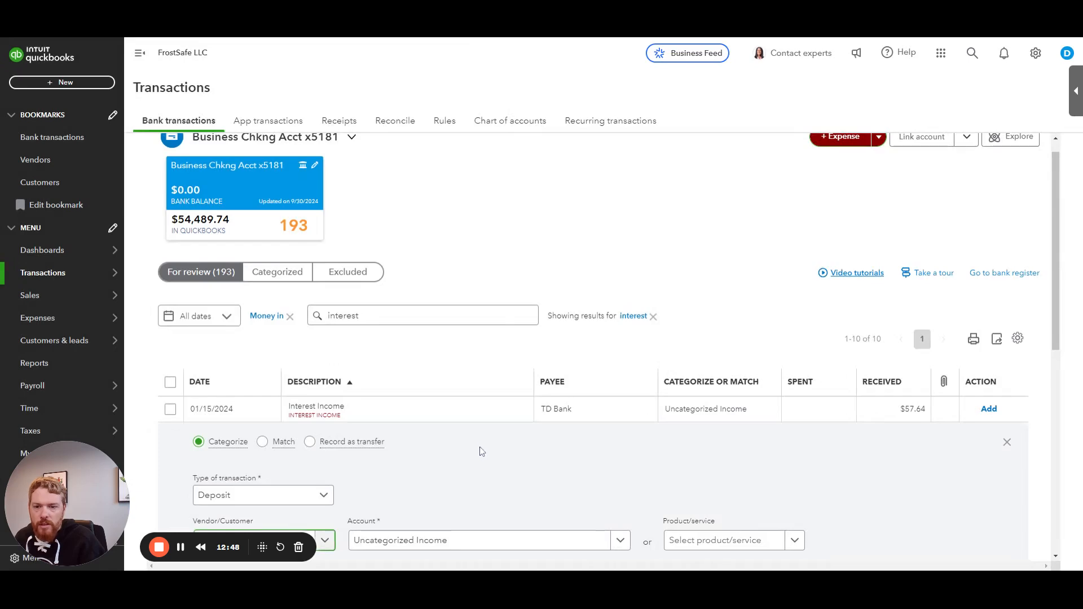
# Step: Enter Interest Income in the deposit's account field and start adding it as a new account
pyautogui.scroll(-3, 479, 440)
pyautogui.click(455, 375)
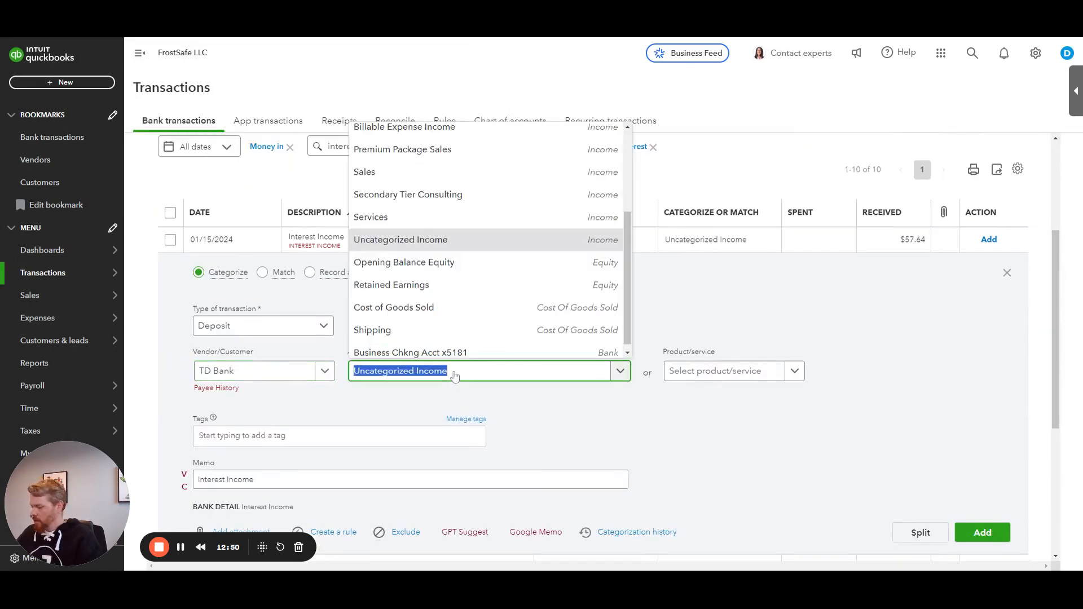
pyautogui.write('Interest')
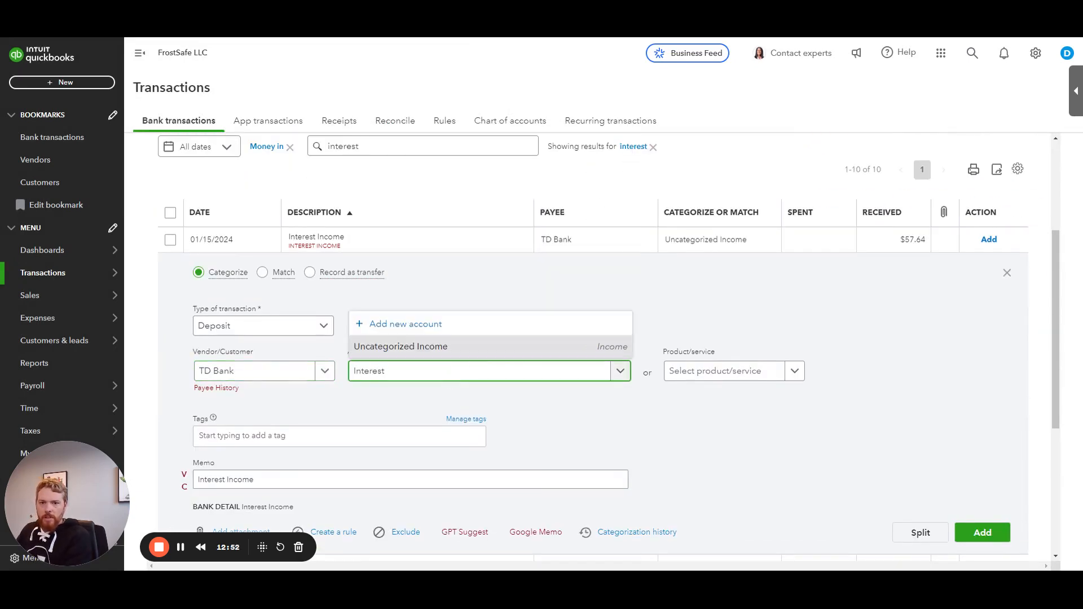
pyautogui.write(' INcom')
pyautogui.press('BackSpace')
pyautogui.press('BackSpace')
pyautogui.press('BackSpace')
pyautogui.press('BackSpace')
pyautogui.write('ncome')
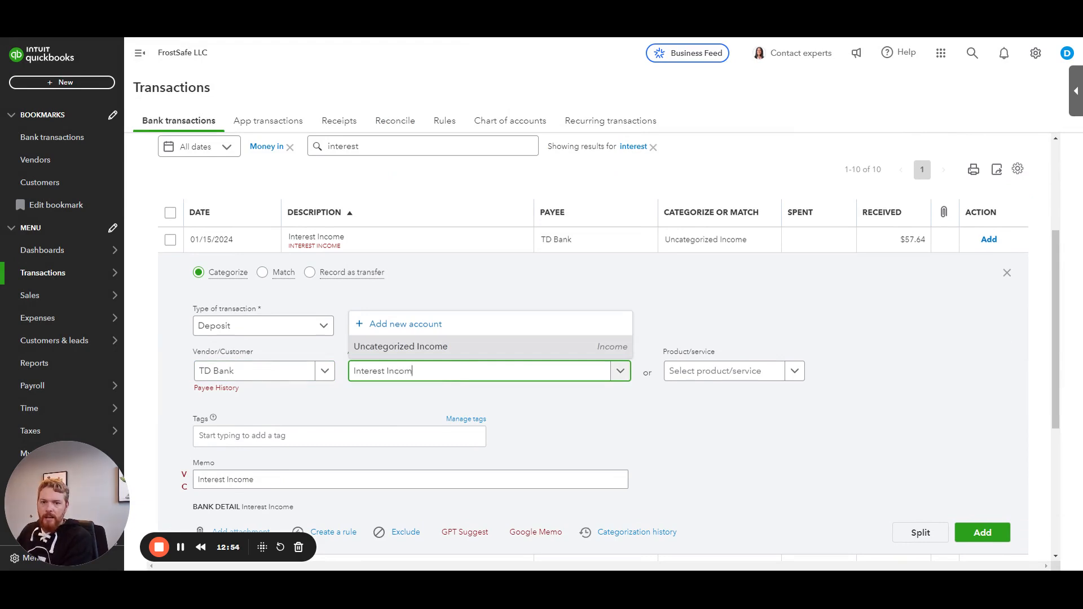
pyautogui.hotkey('ctrl', 'a')
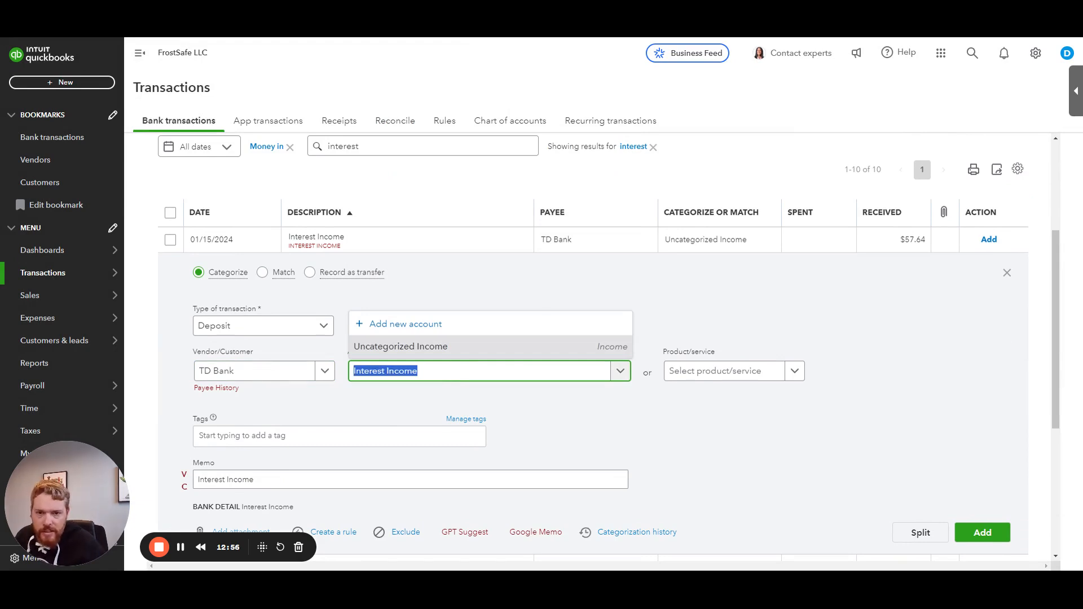
pyautogui.click(405, 324)
# Step: Set the new Interest Income account's type to Other Income and save it
pyautogui.click(416, 182)
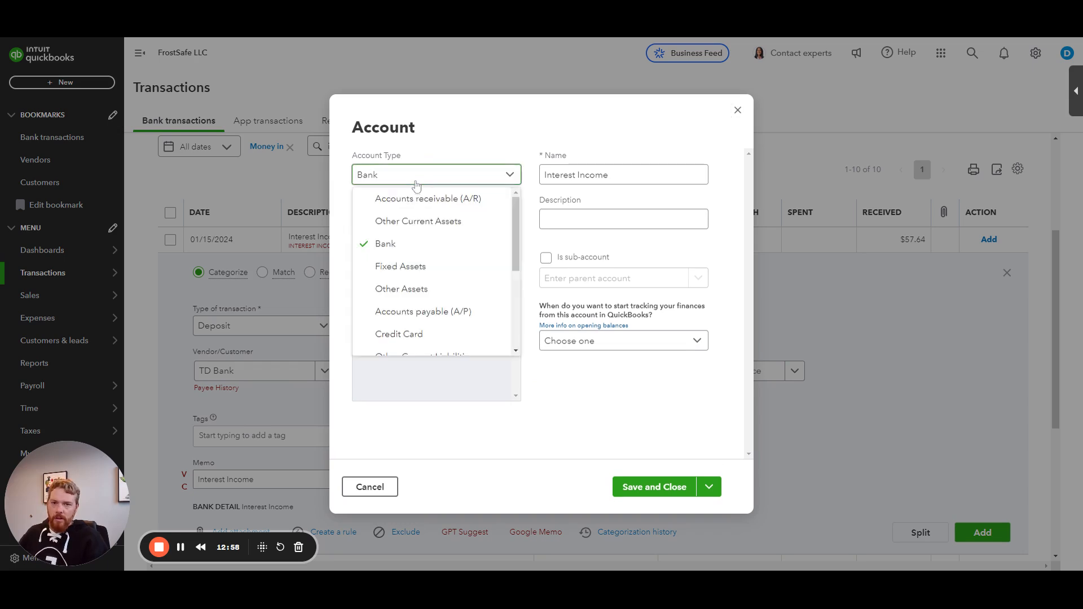
pyautogui.scroll(-3, 415, 254)
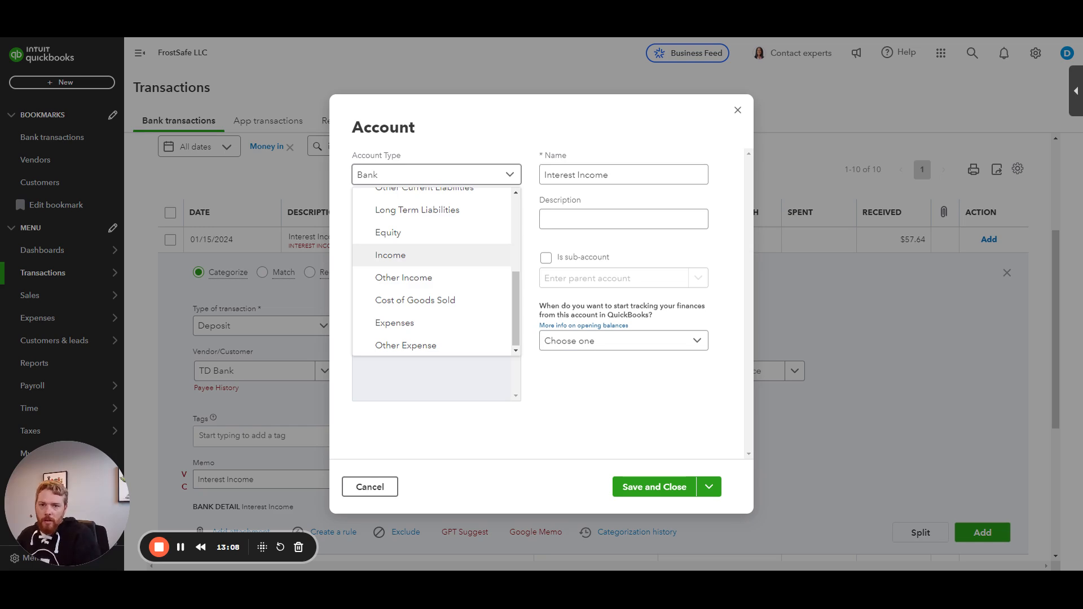
pyautogui.click(414, 278)
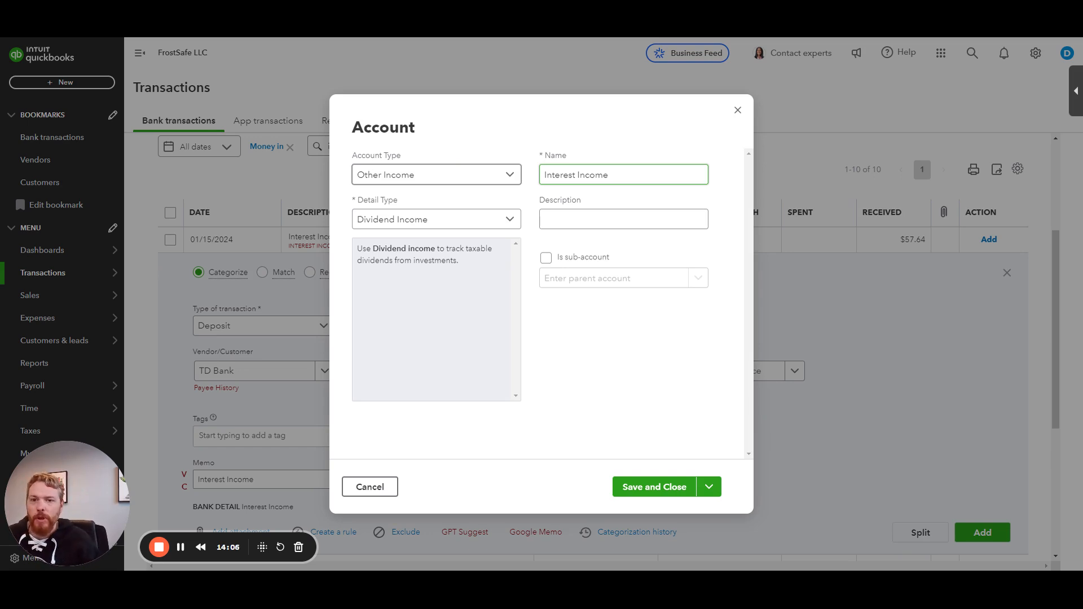
pyautogui.click(467, 175)
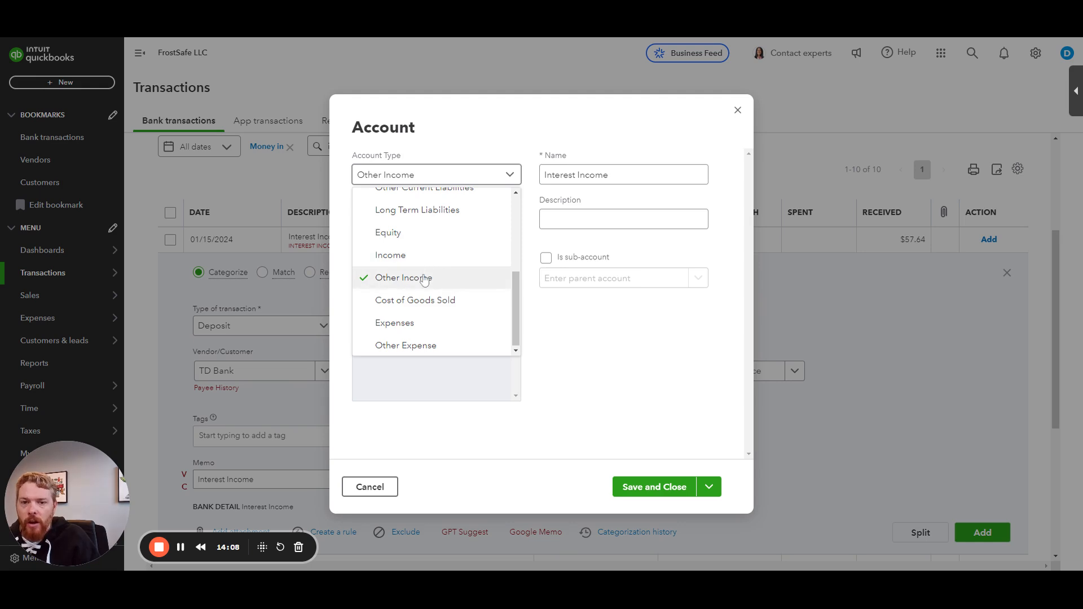
pyautogui.click(566, 325)
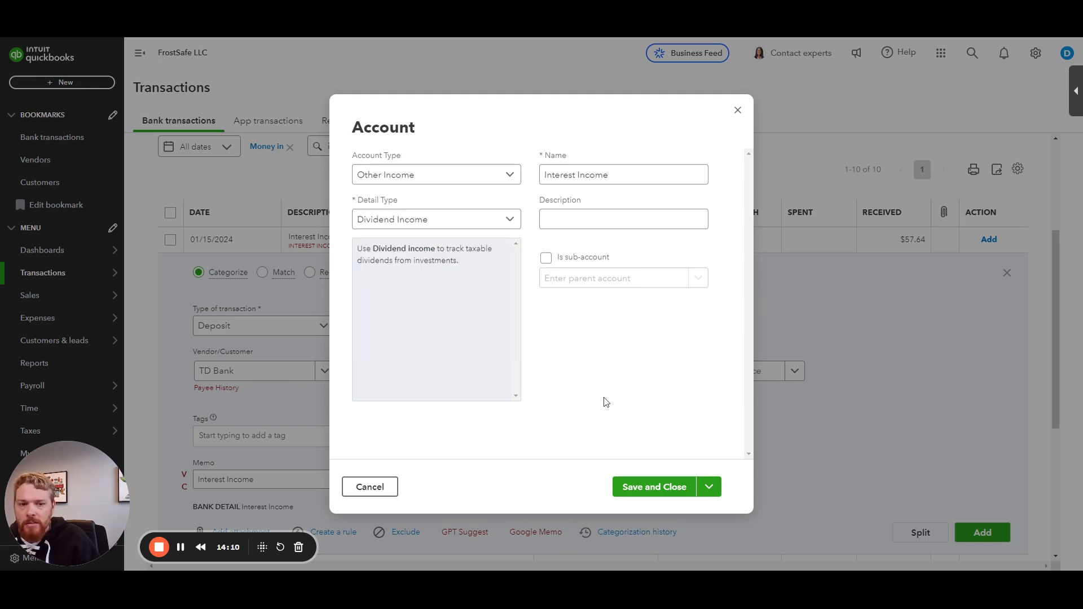
pyautogui.click(643, 487)
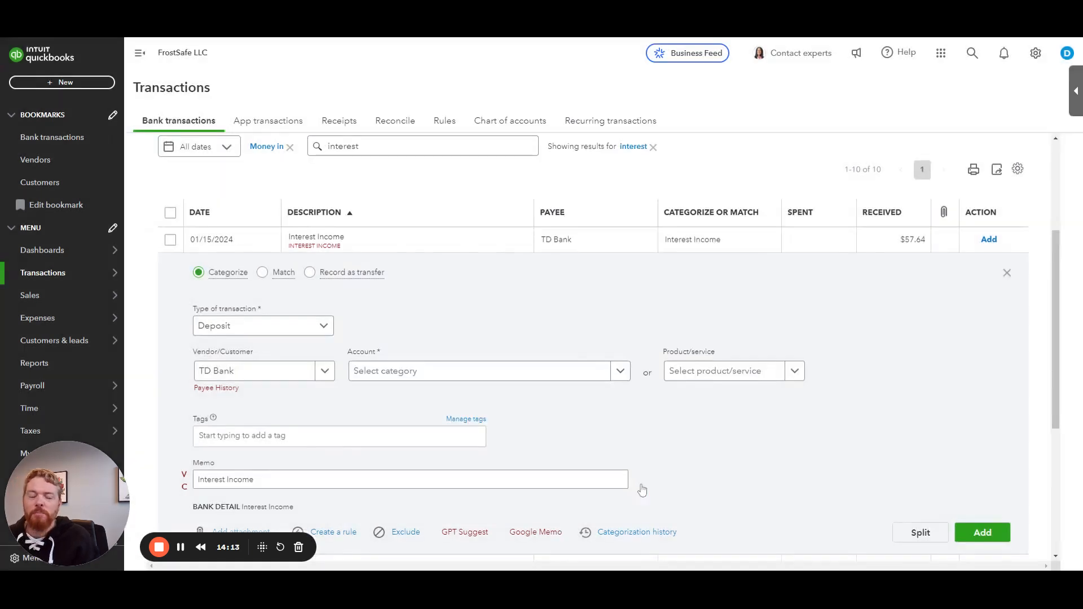
# Step: Assign the Interest Income account to the 01/15/2024 deposit and add it
pyautogui.click(454, 374)
pyautogui.write('Interest')
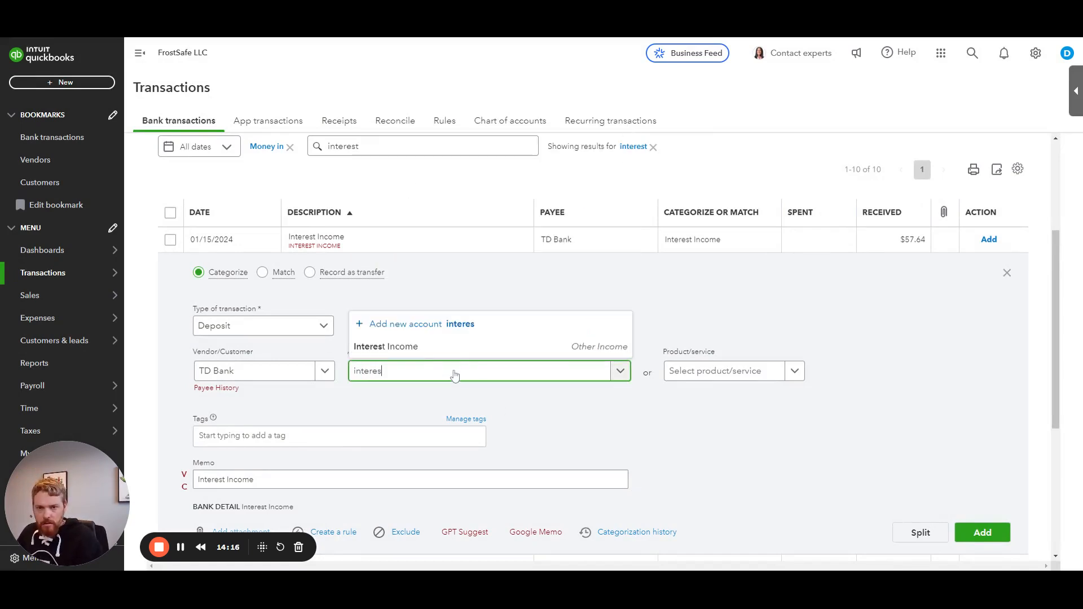
pyautogui.click(453, 345)
pyautogui.click(985, 531)
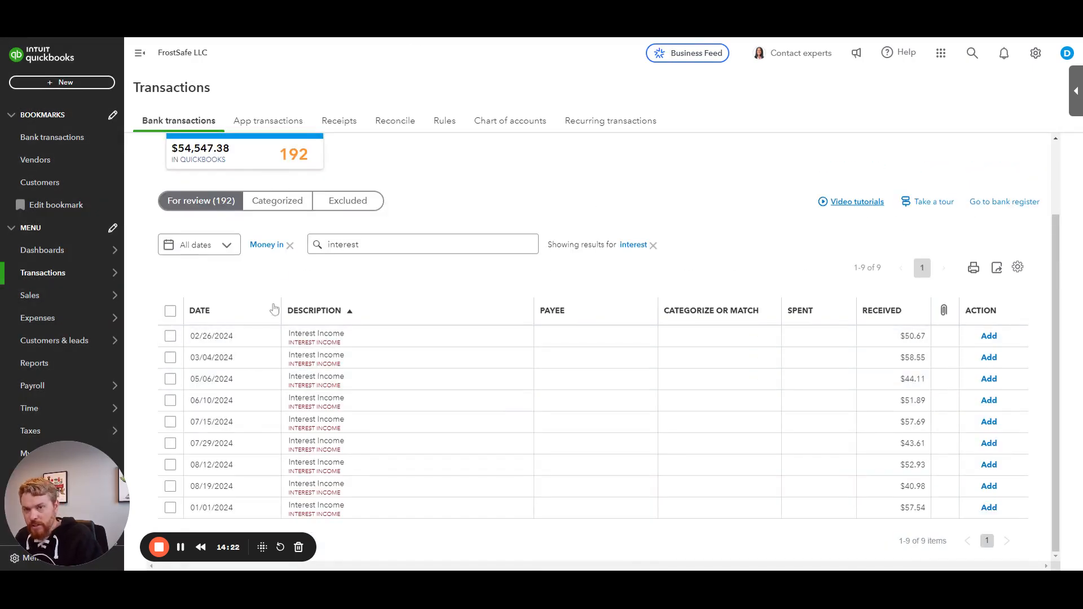
# Step: Select all nine interest deposits, open the batch edit, and set the transaction type to Deposit
pyautogui.click(170, 311)
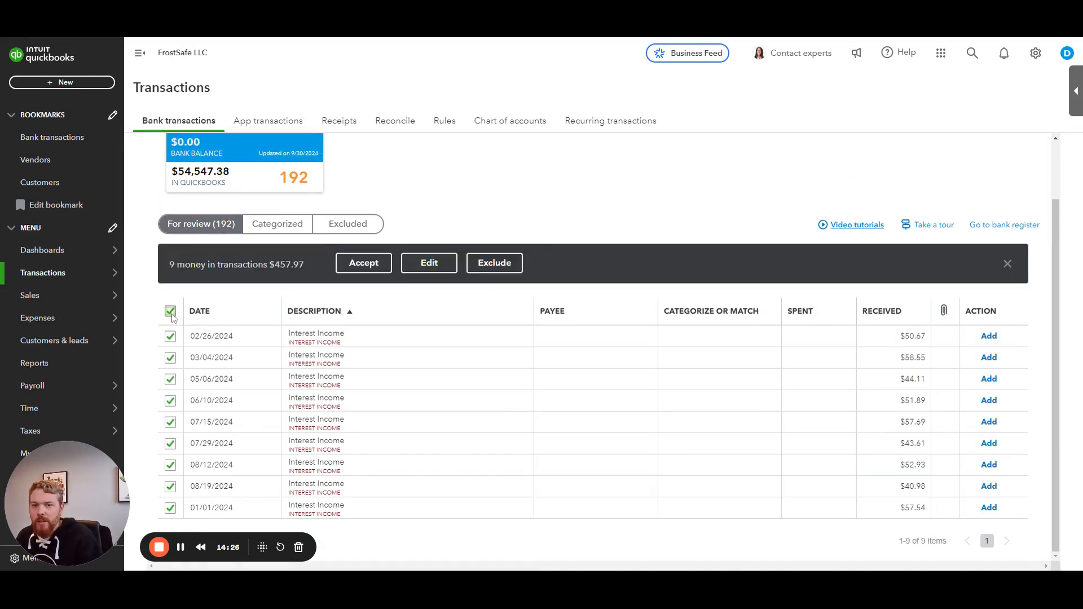
pyautogui.click(430, 267)
pyautogui.click(427, 247)
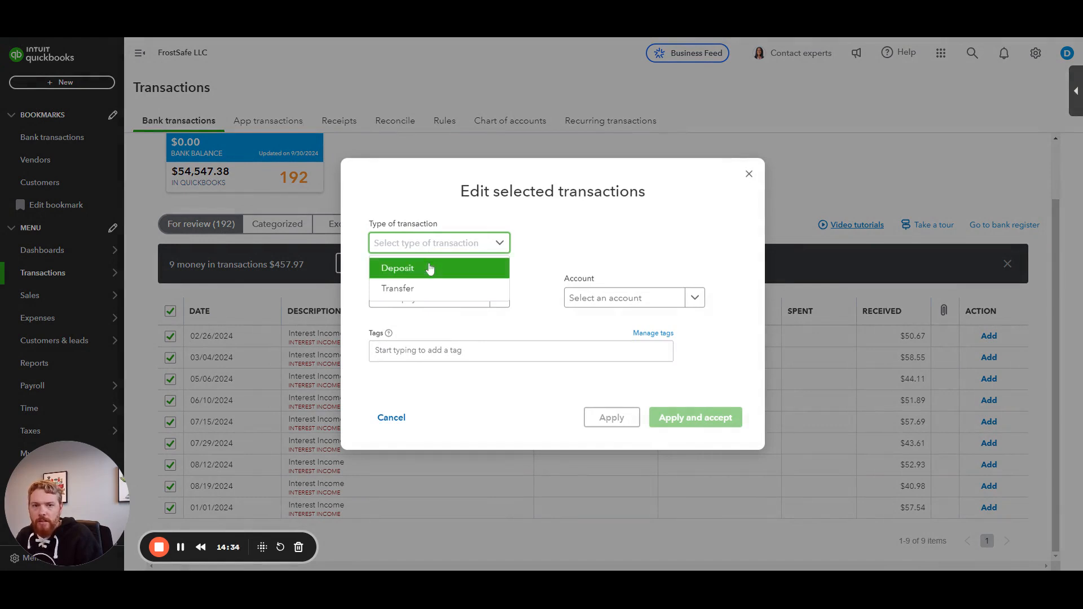
pyautogui.click(430, 268)
pyautogui.click(430, 246)
pyautogui.click(427, 268)
# Step: Set the batch payee to TD Bank and the account to Interest Income, then apply and accept all selected deposits
pyautogui.click(424, 299)
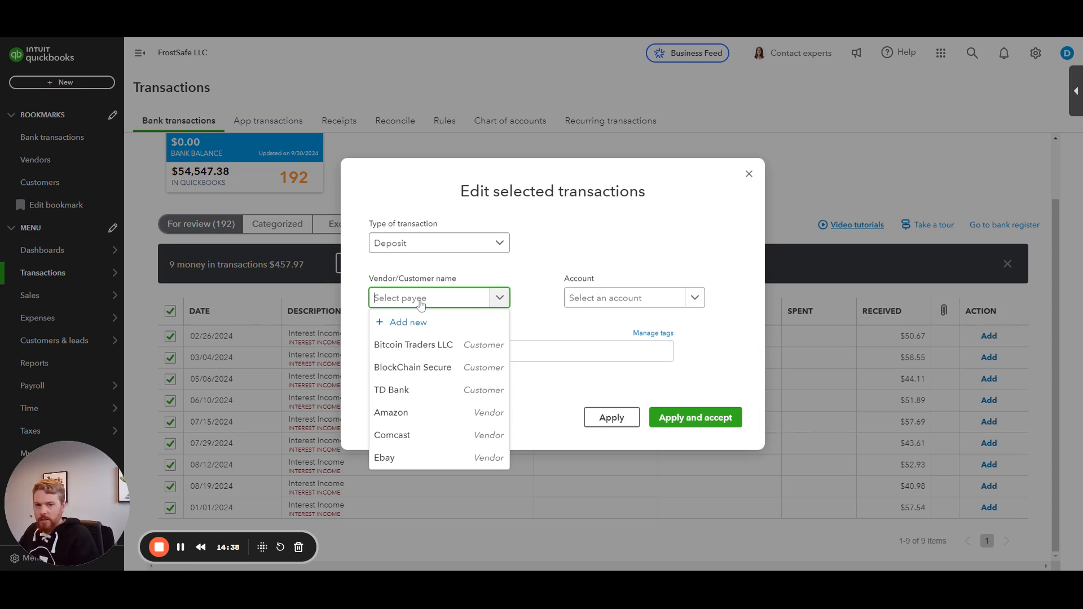
pyautogui.click(415, 390)
pyautogui.click(601, 300)
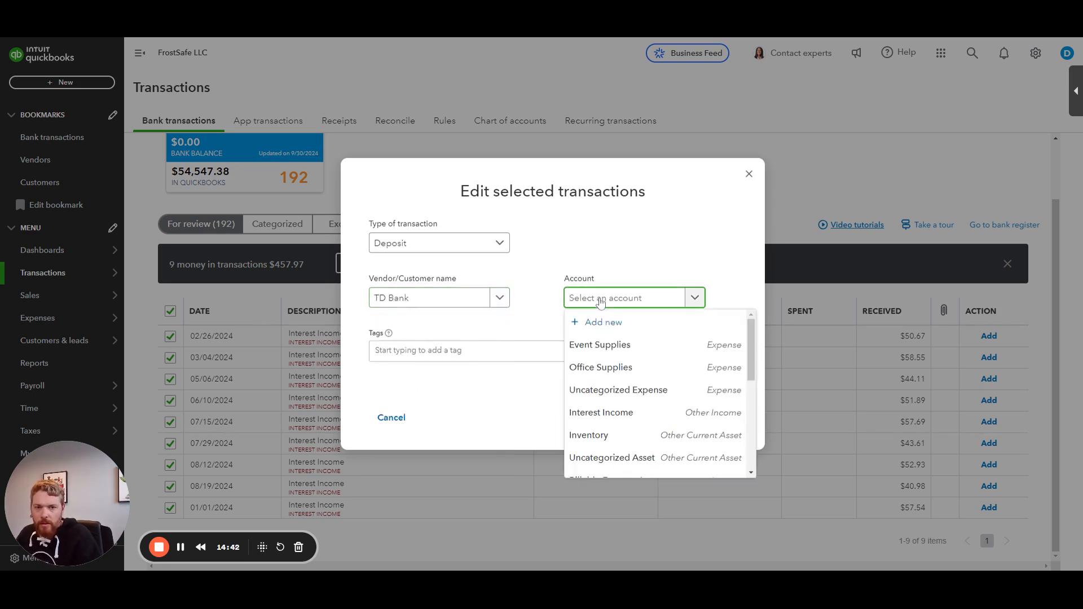
pyautogui.click(602, 412)
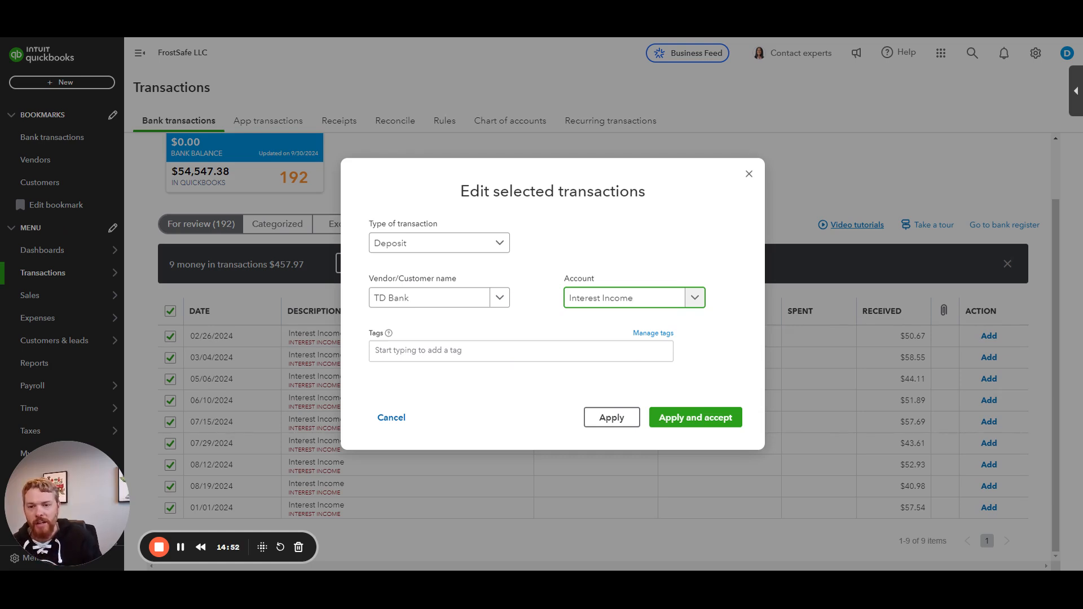
pyautogui.click(684, 424)
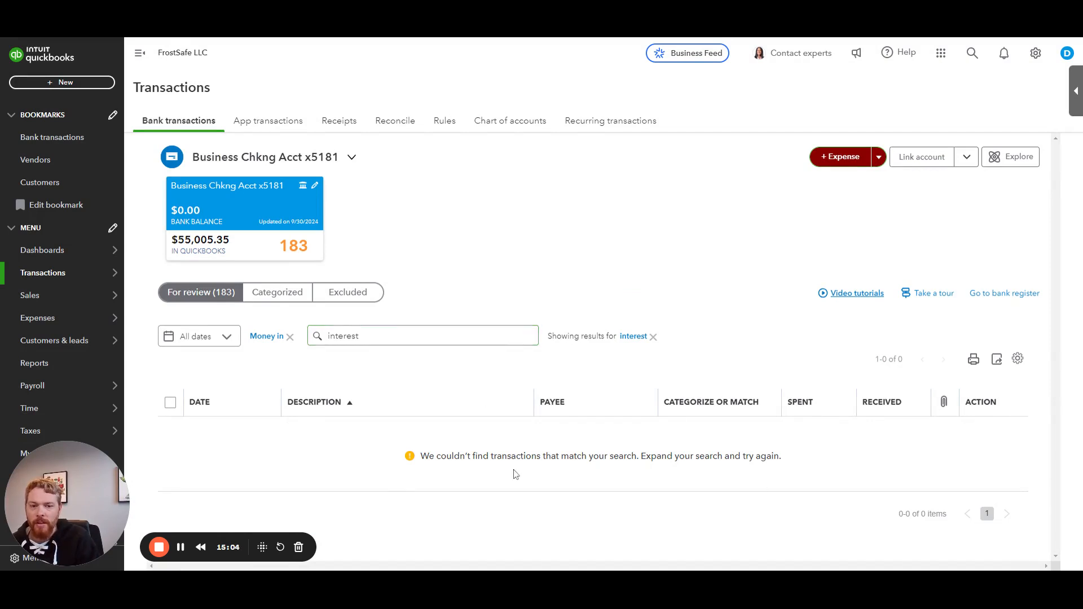
# Step: Clear the interest search and scroll through the remaining money-in transactions for review
pyautogui.click(654, 337)
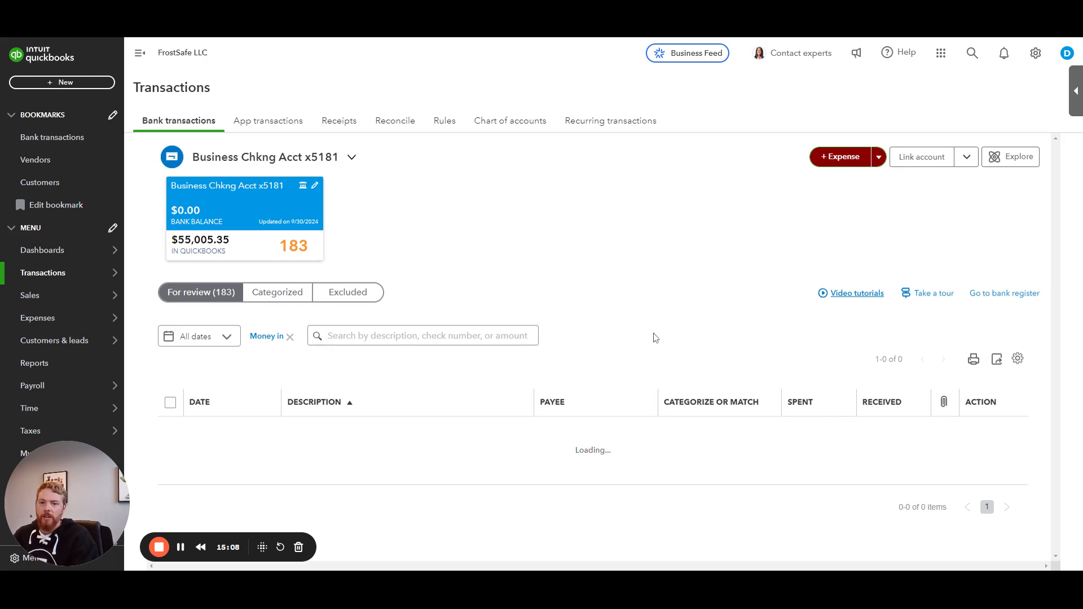
pyautogui.scroll(-2, 553, 305)
pyautogui.scroll(-12, 424, 288)
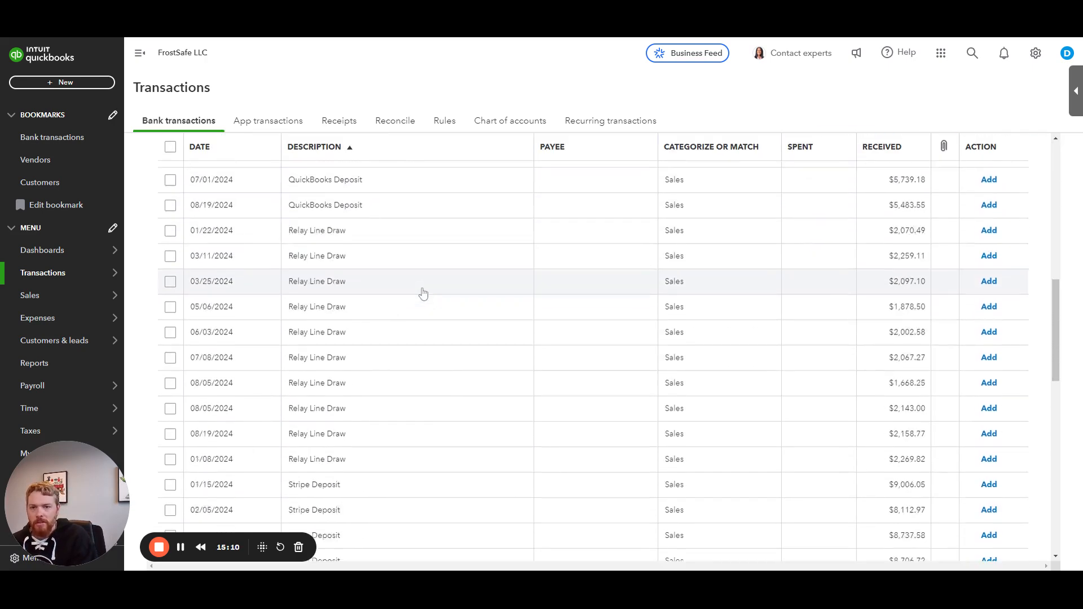
pyautogui.scroll(-5, 422, 297)
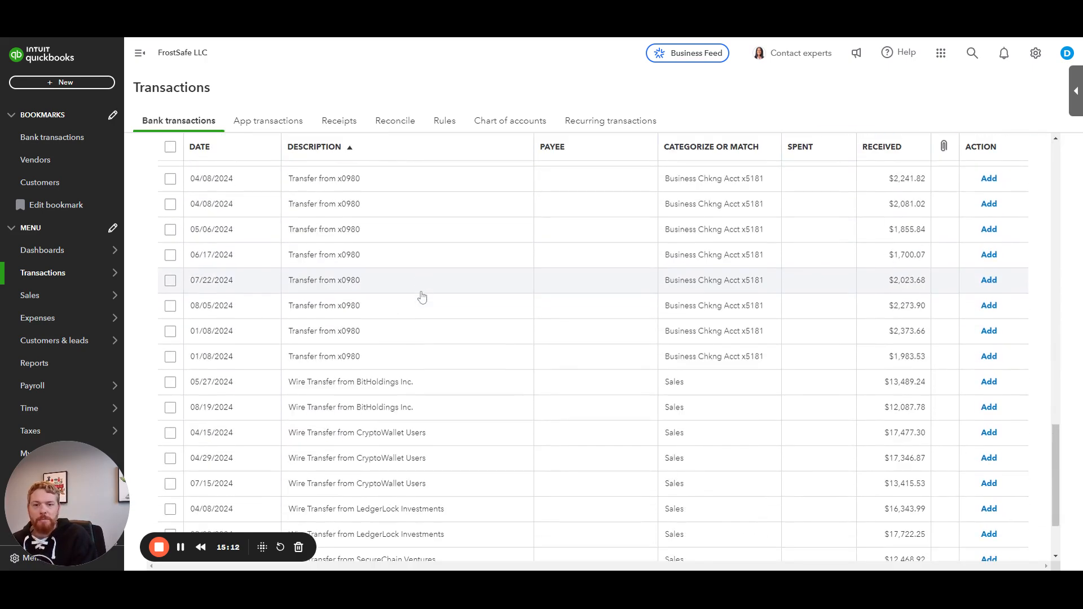
pyautogui.scroll(-3, 420, 302)
pyautogui.scroll(20, 403, 435)
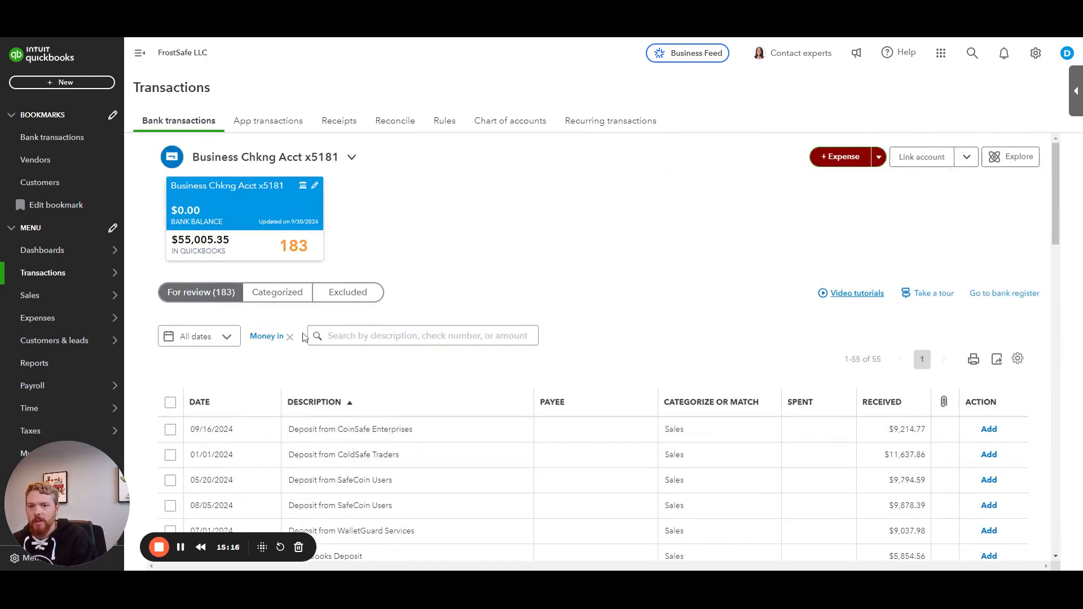
# Step: Open the Profit and Loss report from Reports
pyautogui.click(59, 366)
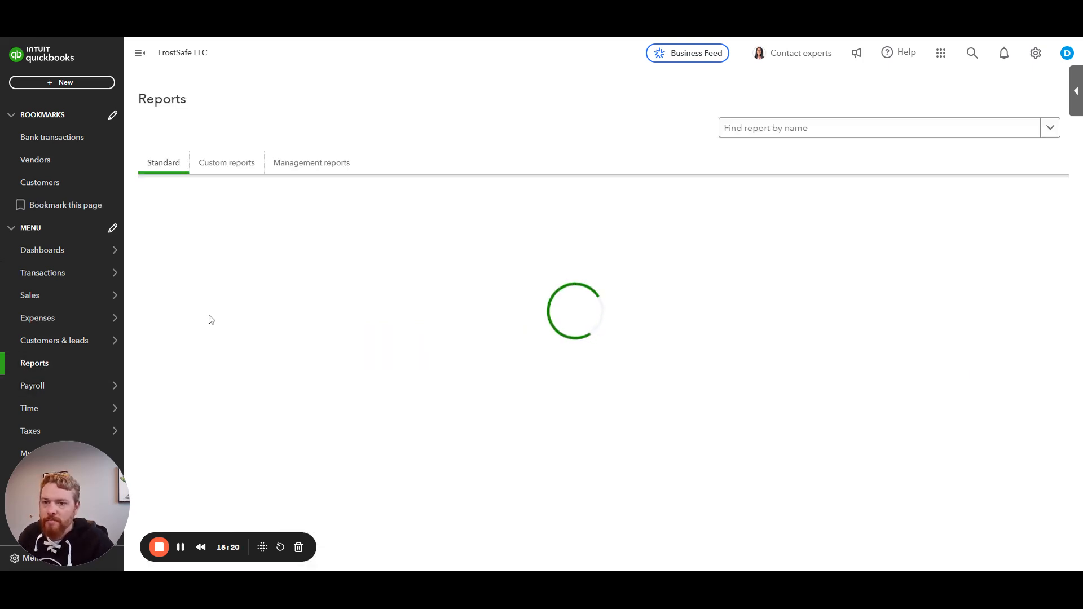
pyautogui.click(191, 298)
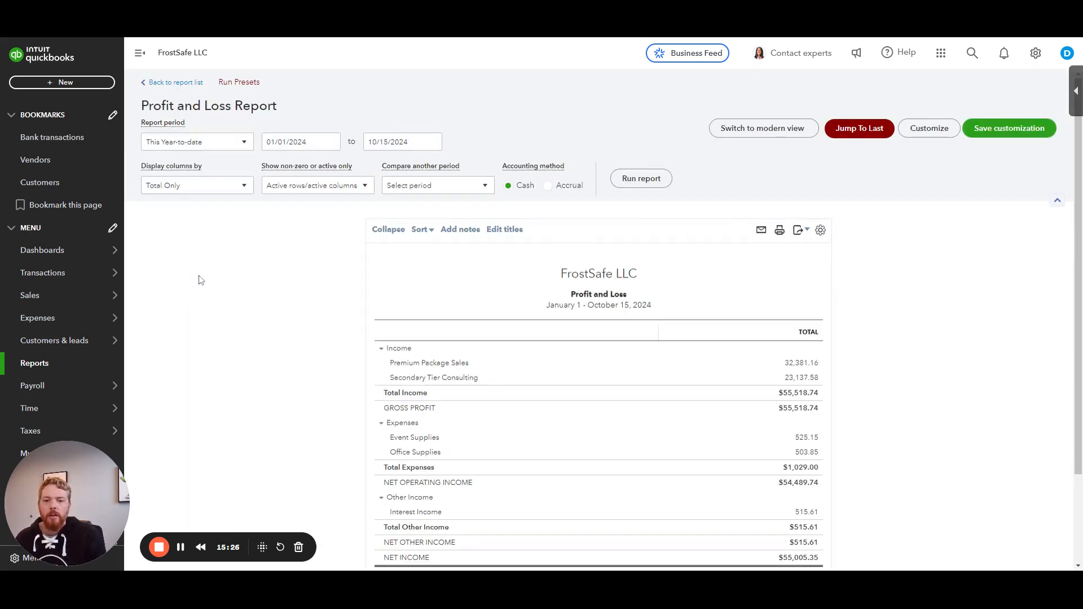
pyautogui.scroll(-2, 278, 278)
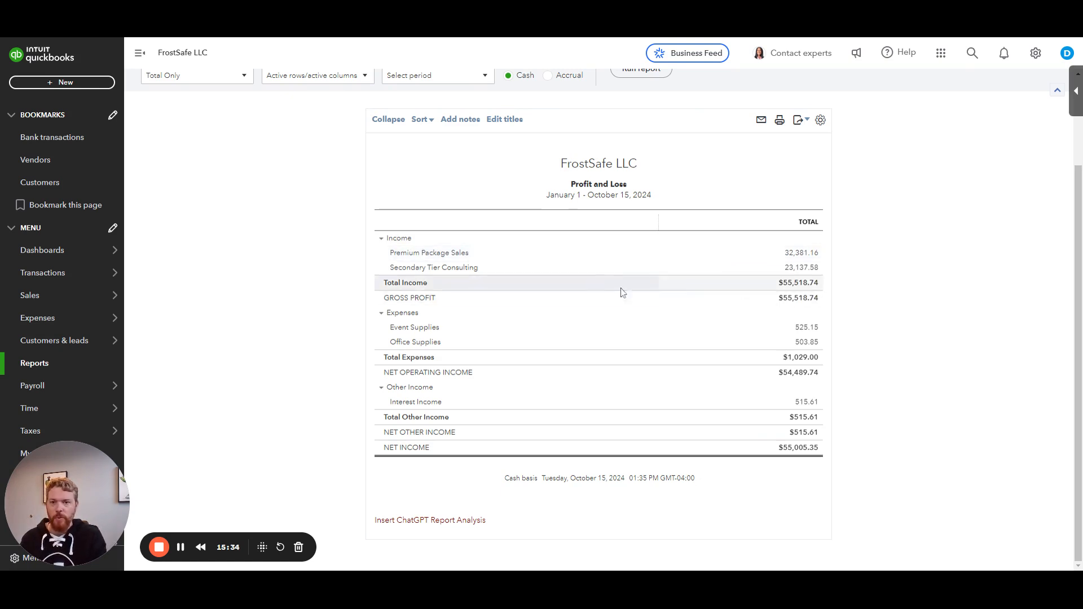
# Step: Examine the report's income, net operating income and other income lines
pyautogui.moveTo(415, 299); pyautogui.dragTo(449, 306)
pyautogui.click(443, 300)
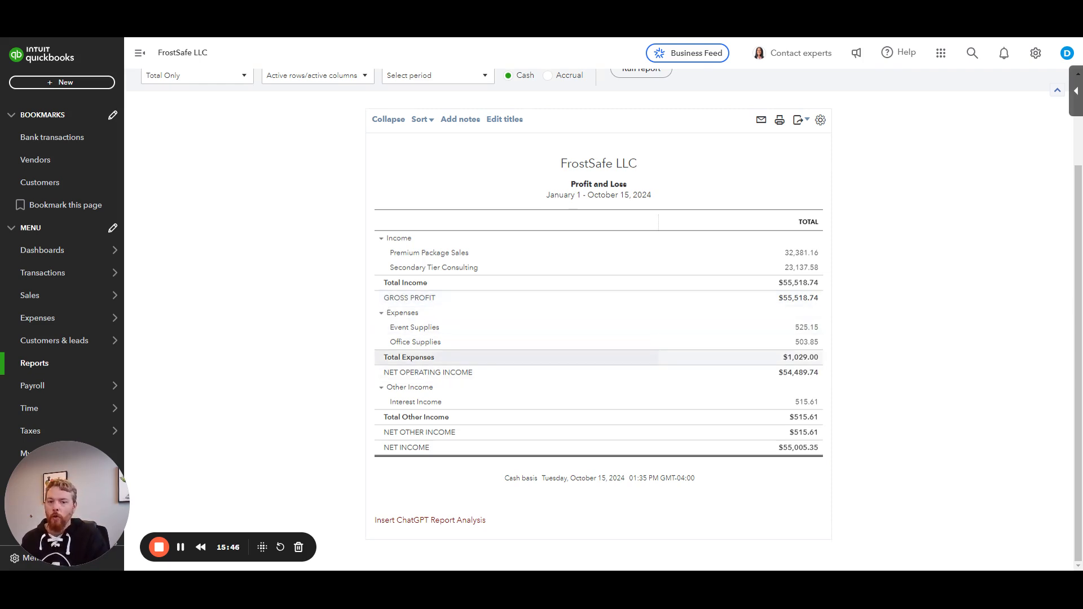
pyautogui.moveTo(383, 373); pyautogui.dragTo(484, 376)
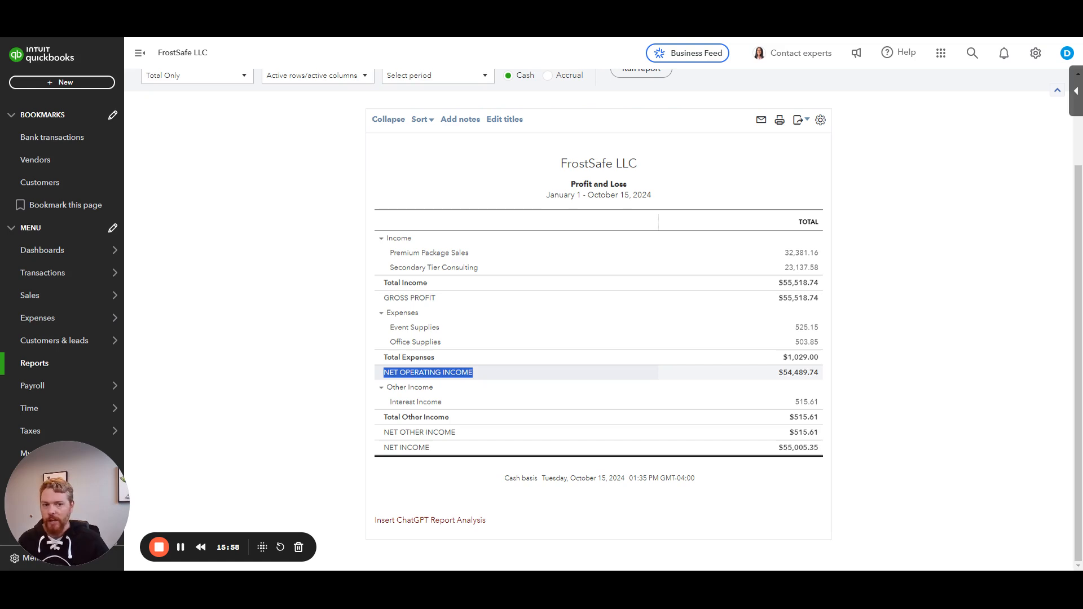
pyautogui.moveTo(397, 402); pyautogui.dragTo(851, 404)
pyautogui.click(851, 404)
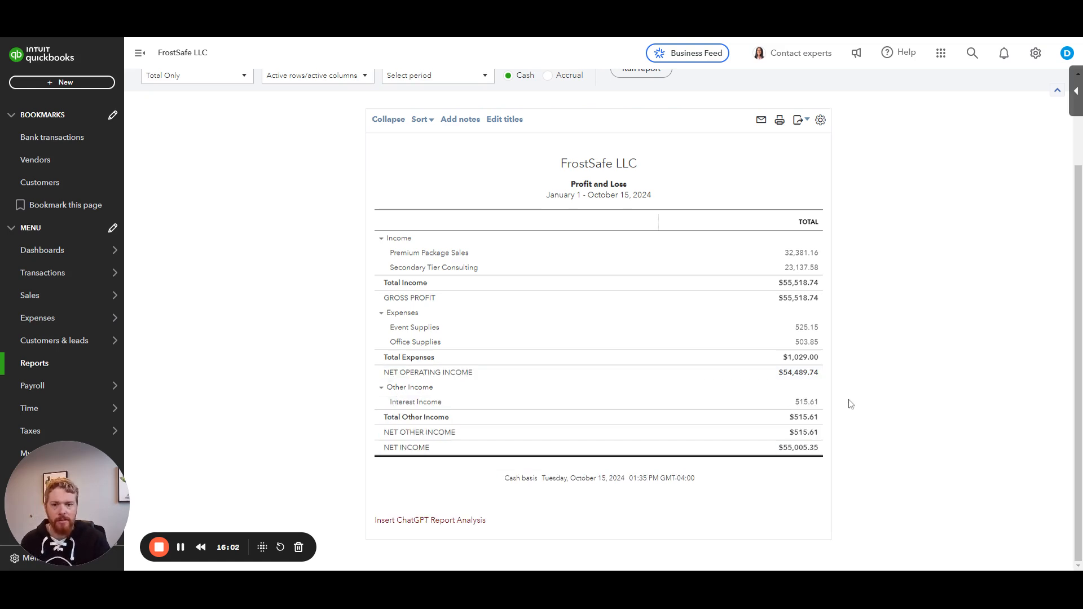